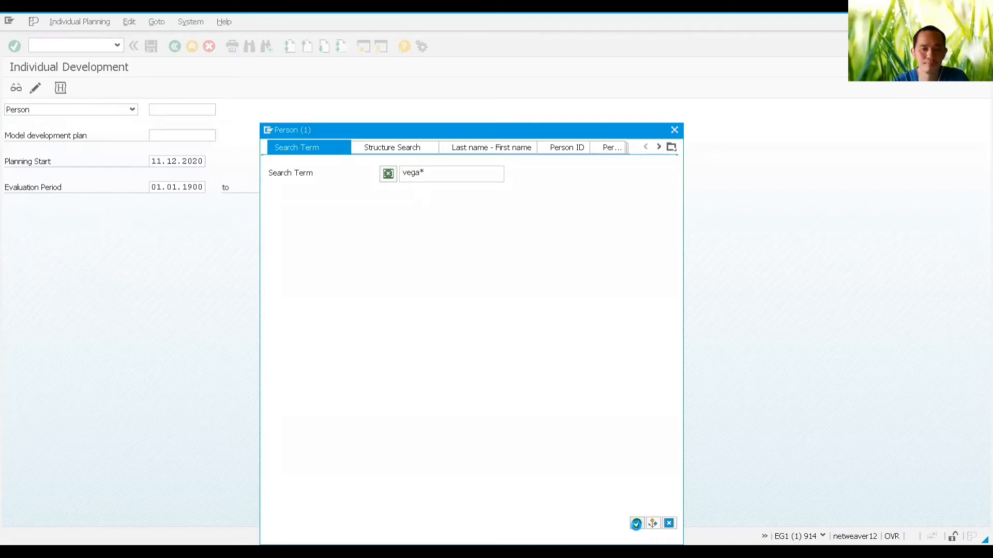
# Search for the employee by last name and choose the first record starting on 01.10.2020 as the person to plan for.
pyautogui.click(636, 524)
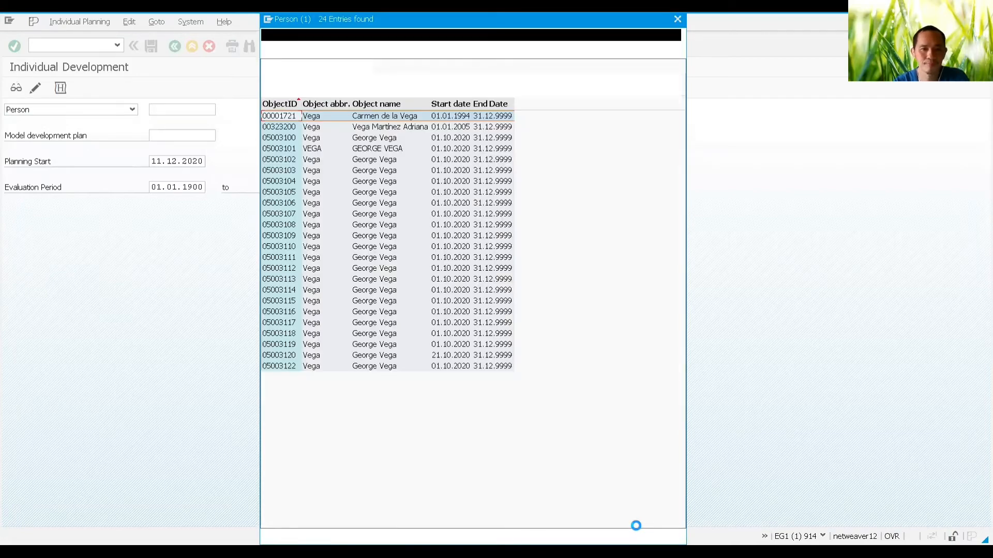
pyautogui.click(276, 136)
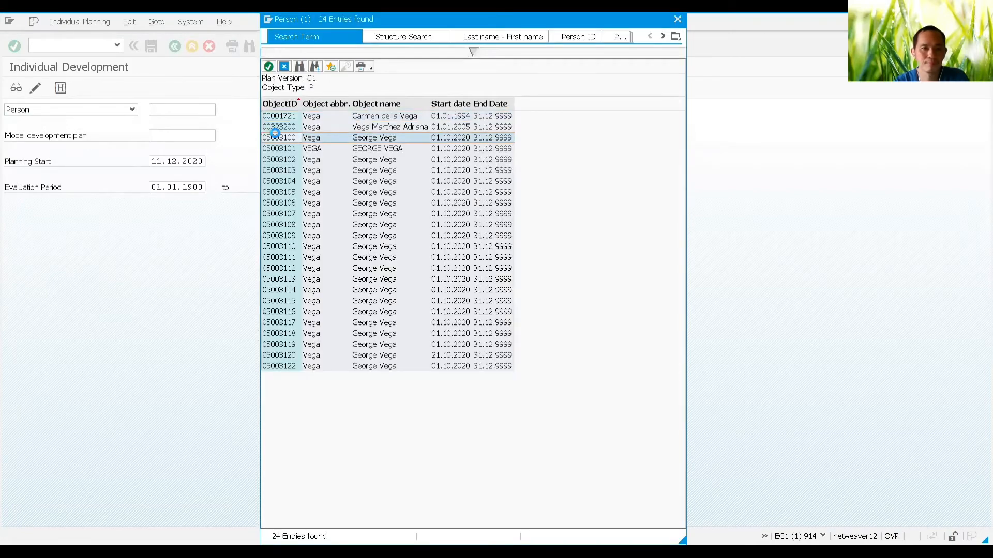
# Find development plans matching "trainee pro*" and choose Trainee Program Administration as the model development plan.
pyautogui.click(153, 134)
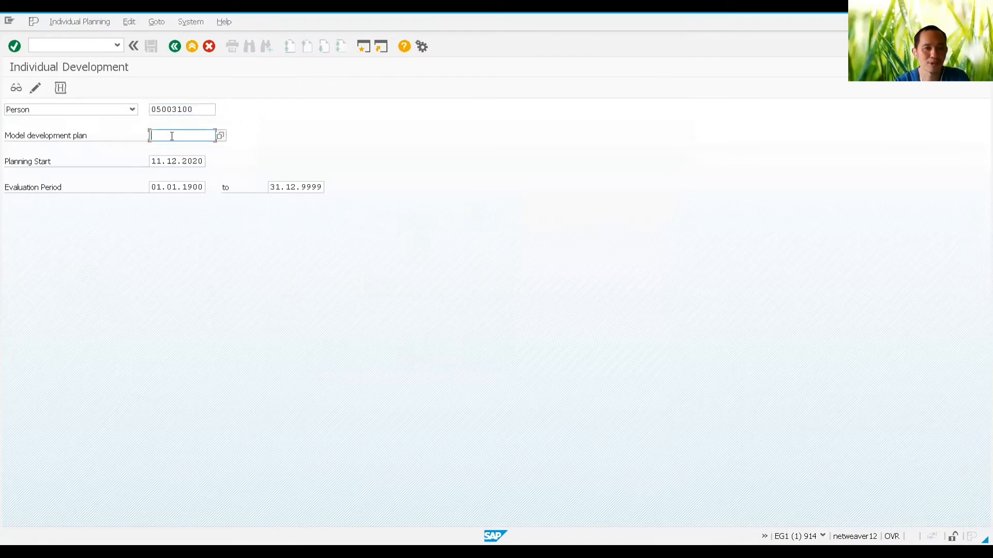
pyautogui.click(220, 137)
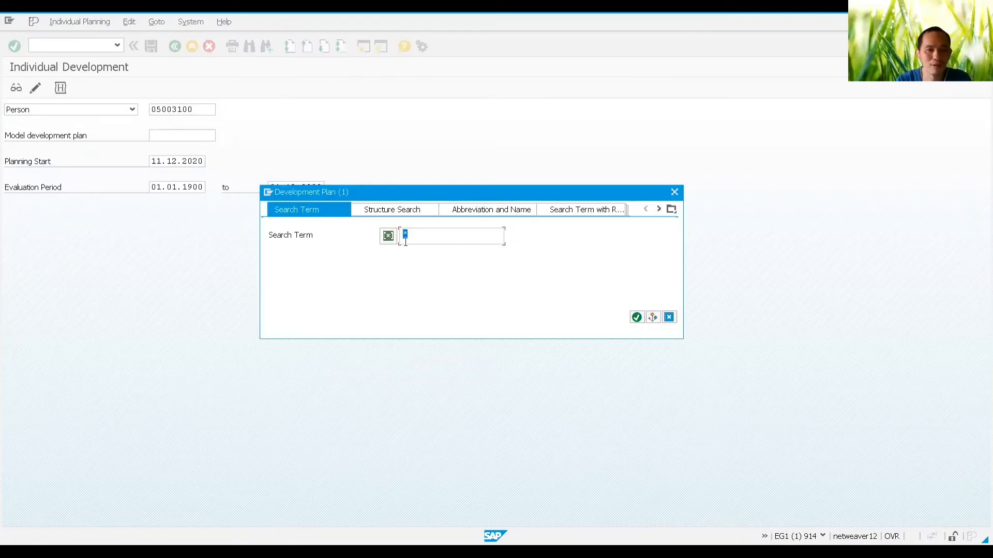
pyautogui.click(404, 235)
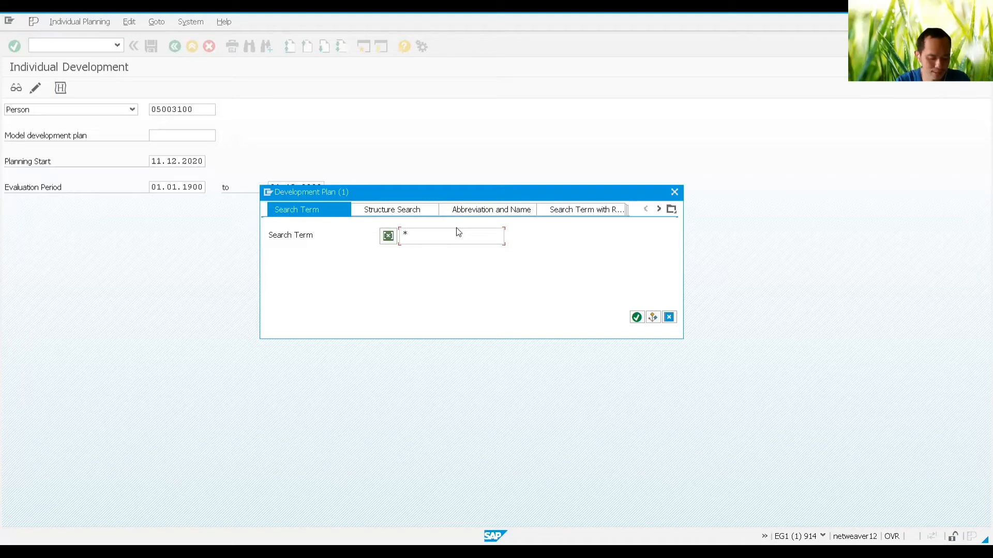
pyautogui.write('trainee')
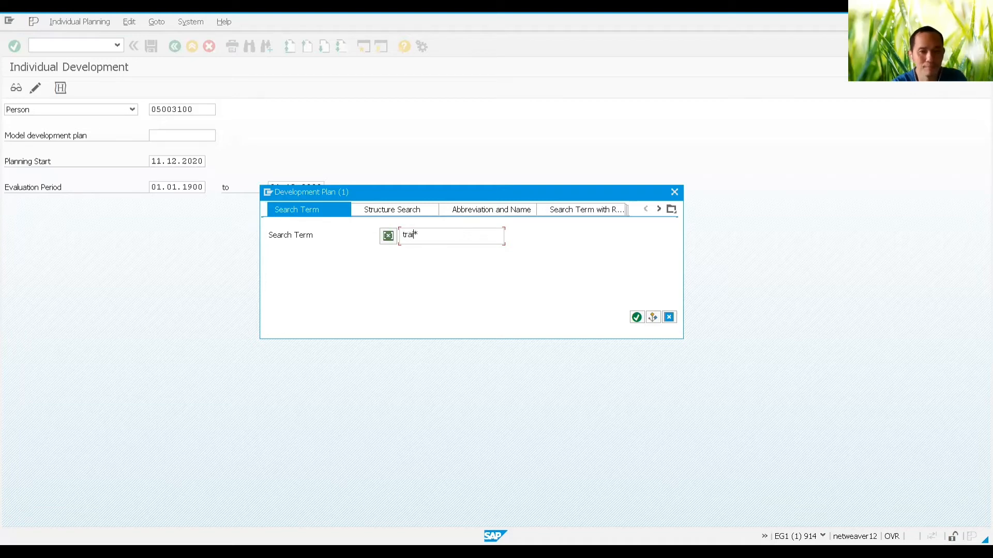
pyautogui.write(' pro')
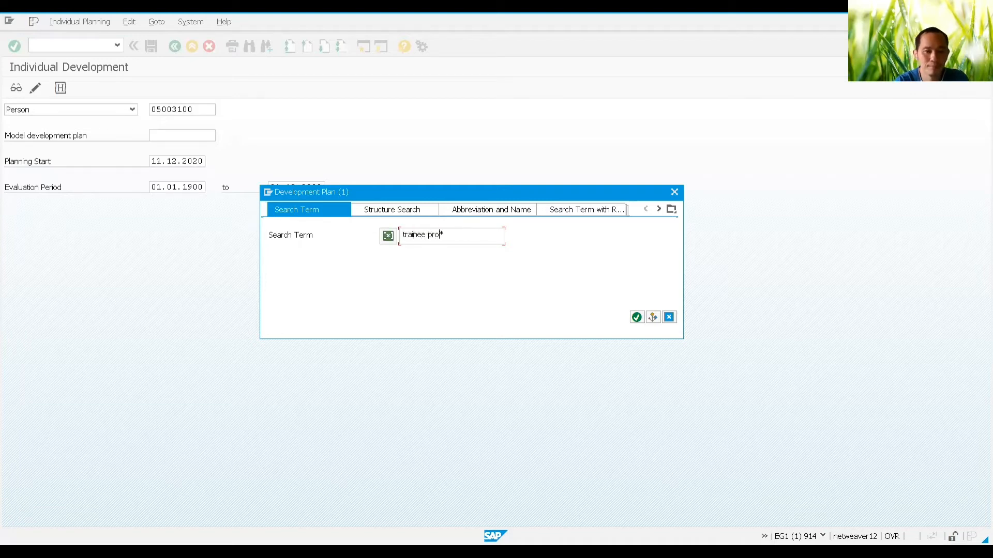
pyautogui.press('Return')
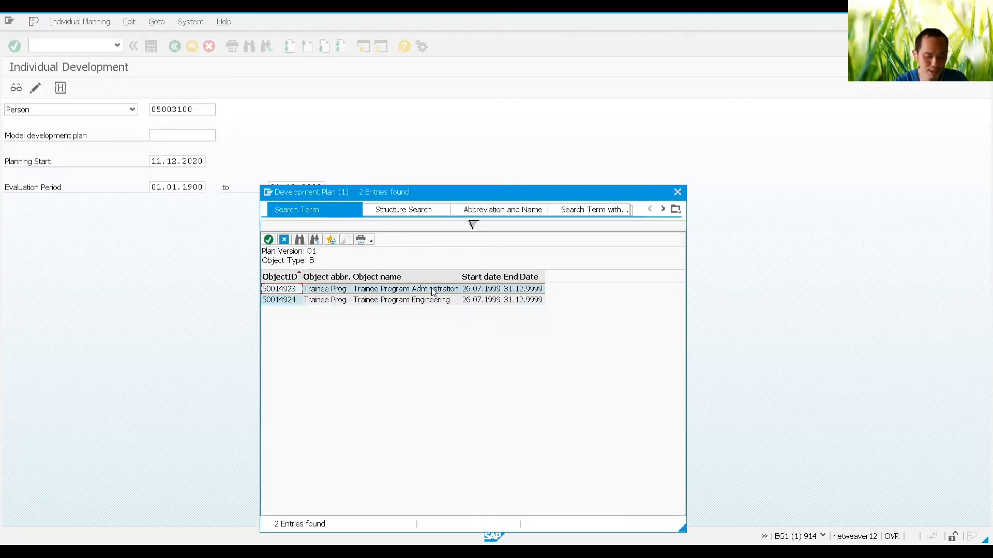
pyautogui.doubleClick(433, 291)
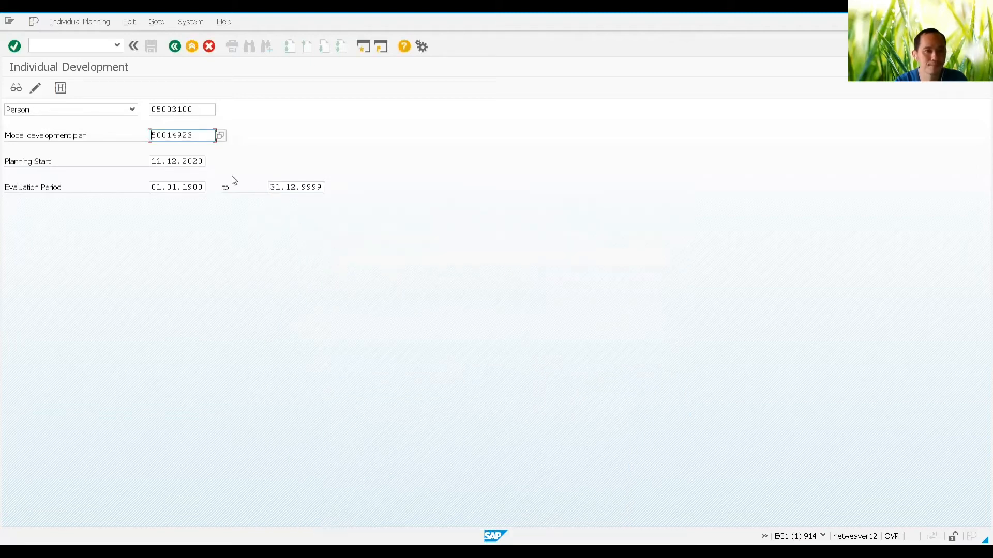
# Set the planning start to 01.12.2020 and open the individual development plan for editing.
pyautogui.click(167, 161)
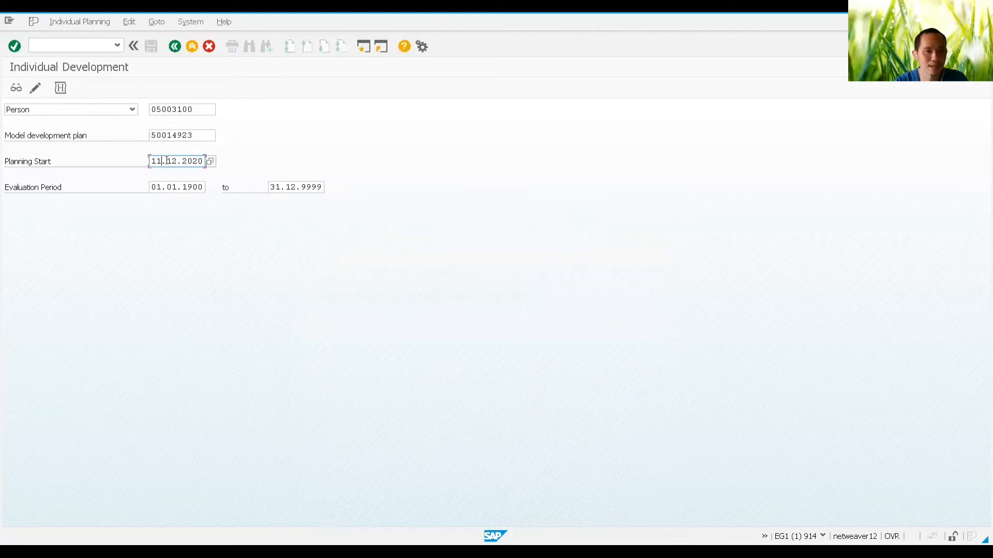
pyautogui.moveTo(167, 161); pyautogui.dragTo(150, 161)
pyautogui.write('0')
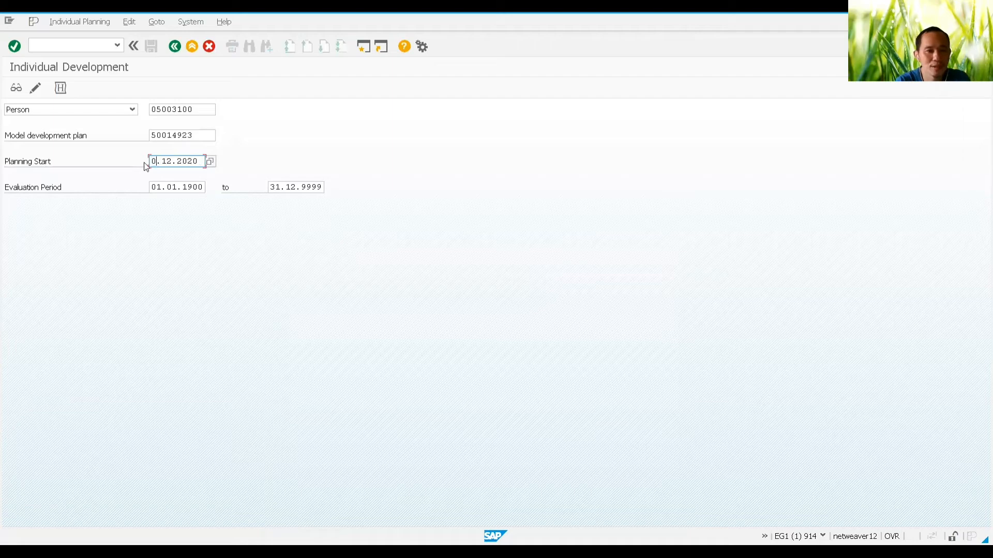
pyautogui.write('1.12.2020')
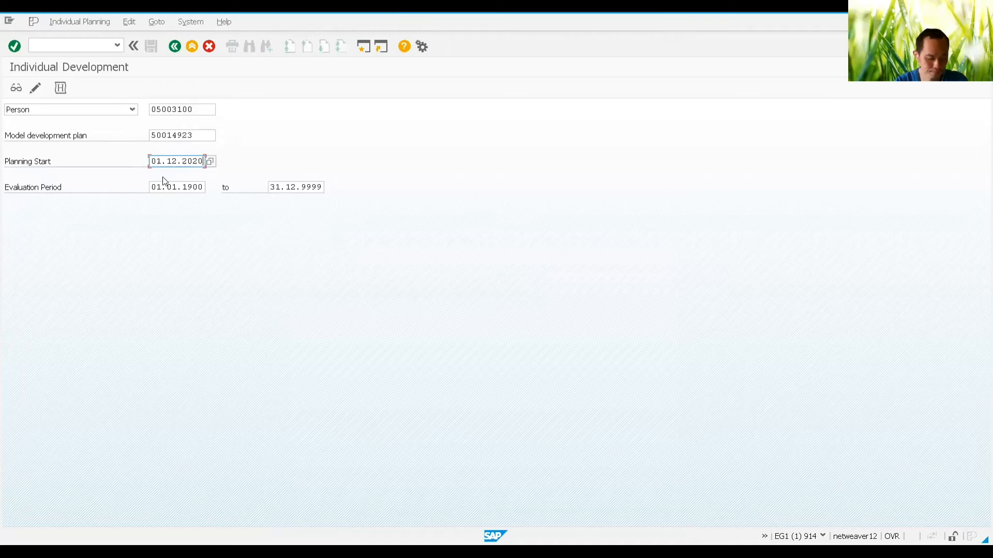
pyautogui.click(34, 90)
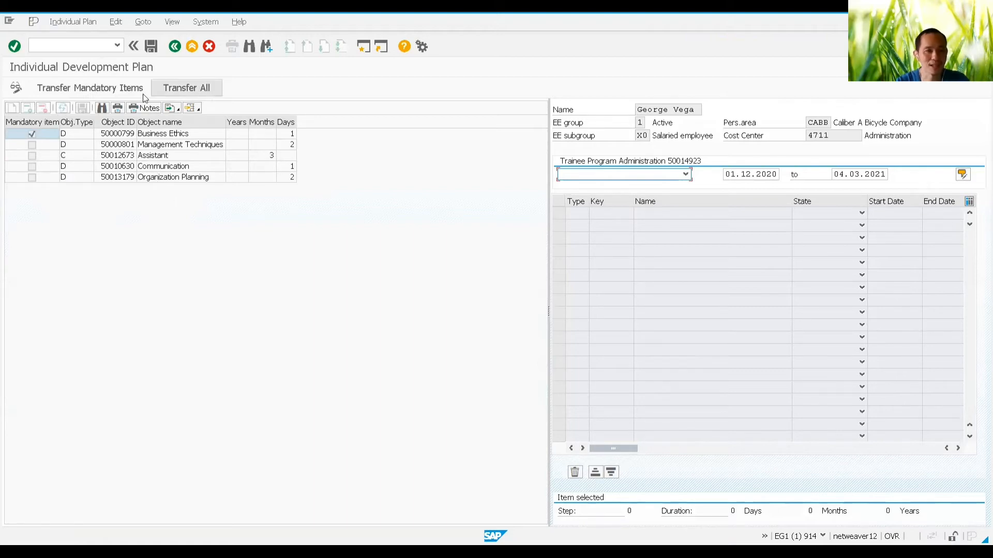
# Transfer all model plan items to the employee's development plan and set the state of all five items to Planned.
pyautogui.click(192, 88)
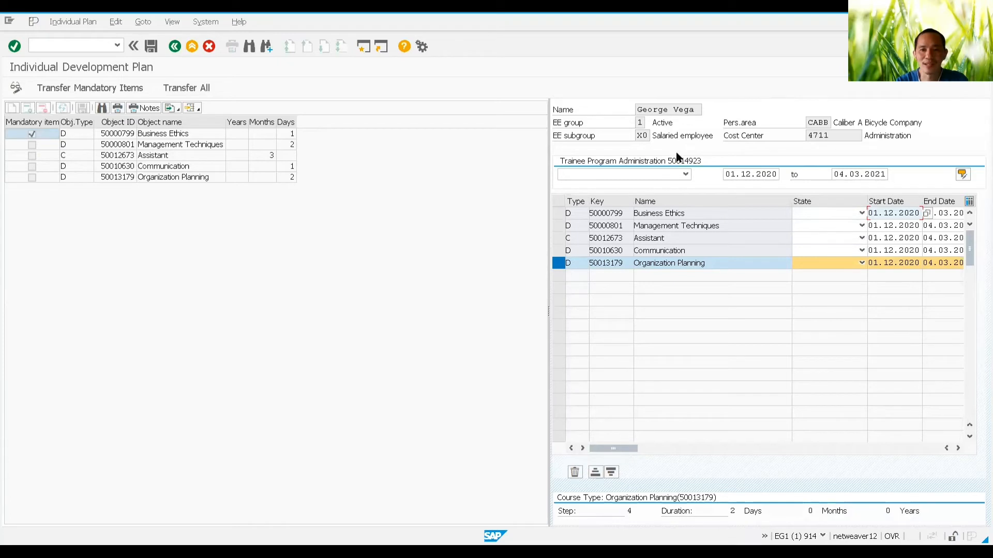
pyautogui.click(862, 212)
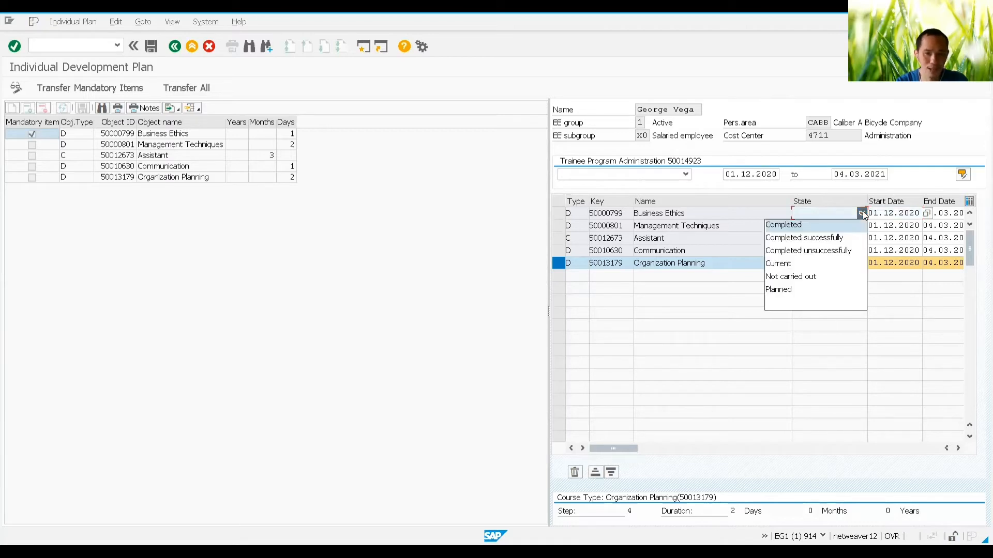
pyautogui.click(824, 289)
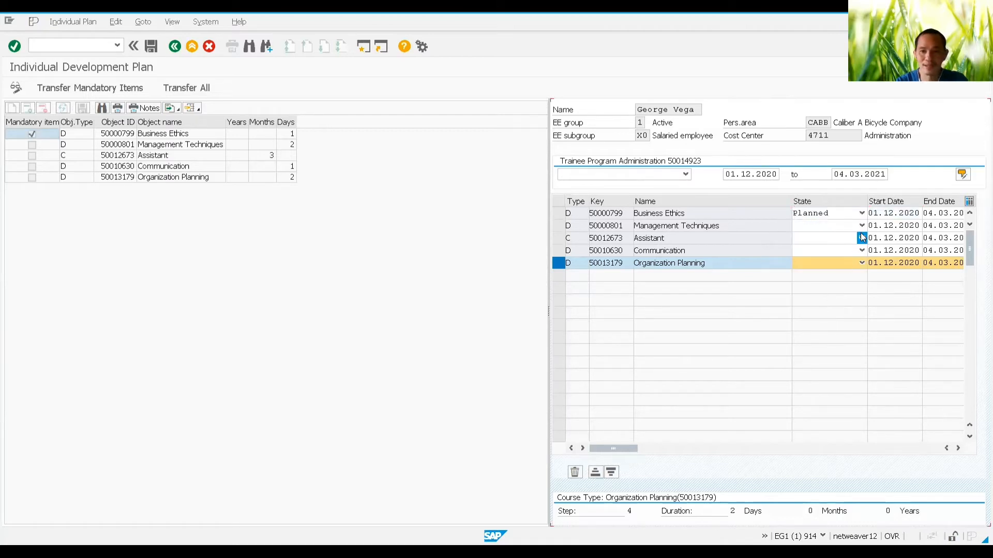
pyautogui.click(862, 225)
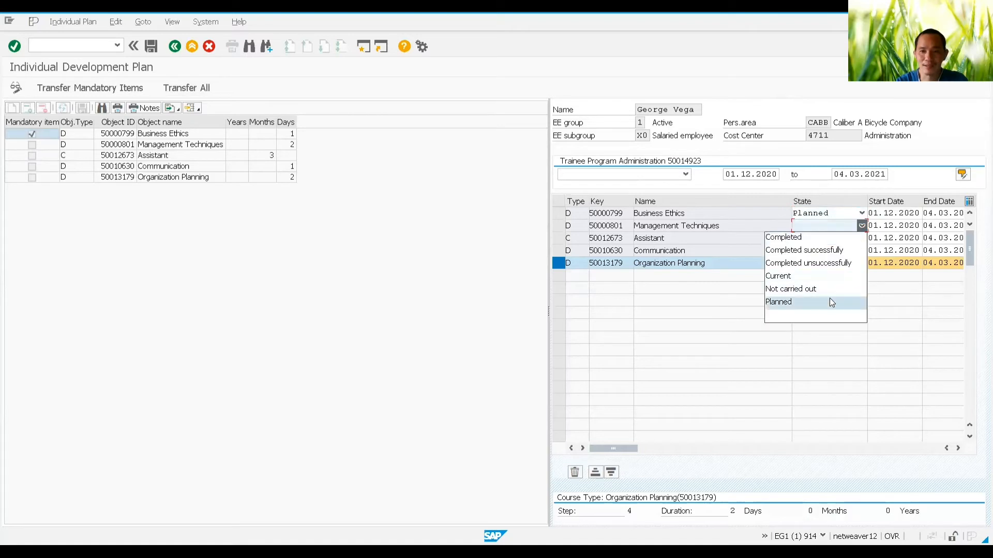
pyautogui.click(831, 302)
pyautogui.click(862, 238)
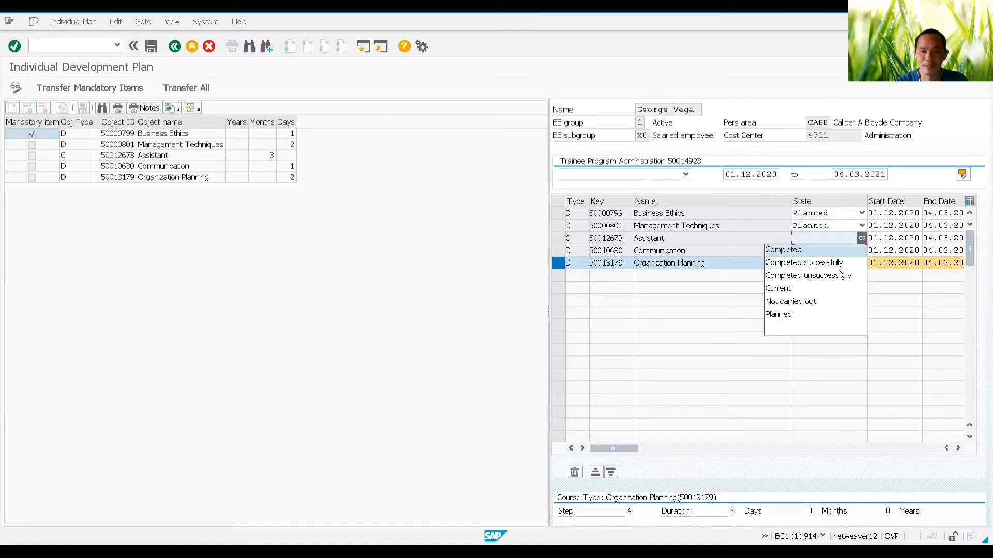
pyautogui.click(811, 315)
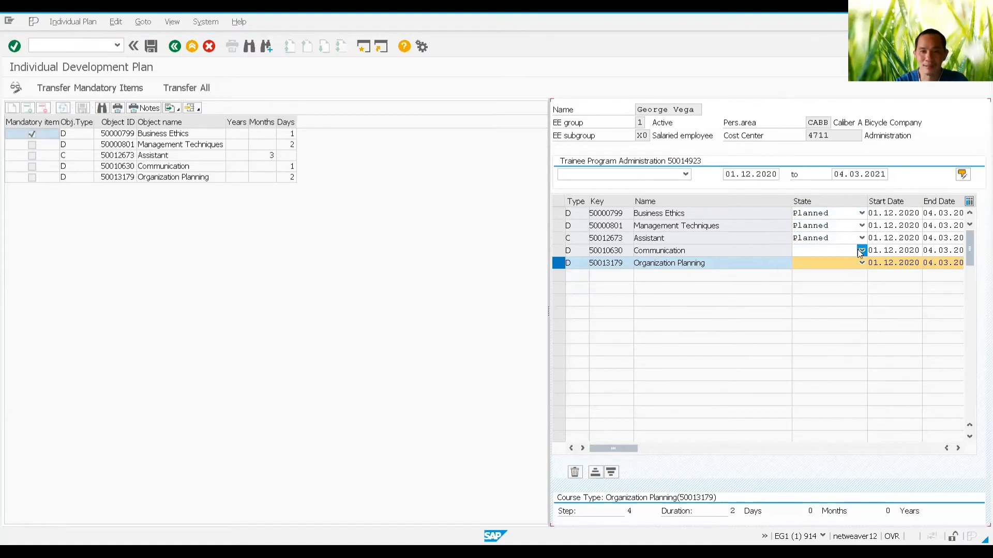
pyautogui.click(861, 251)
pyautogui.click(801, 324)
pyautogui.click(862, 262)
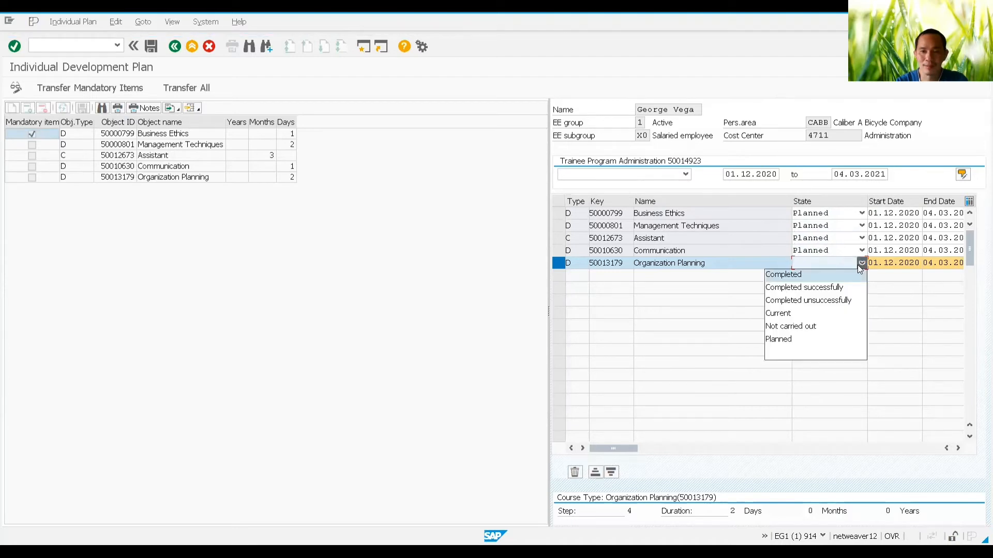
pyautogui.click(810, 339)
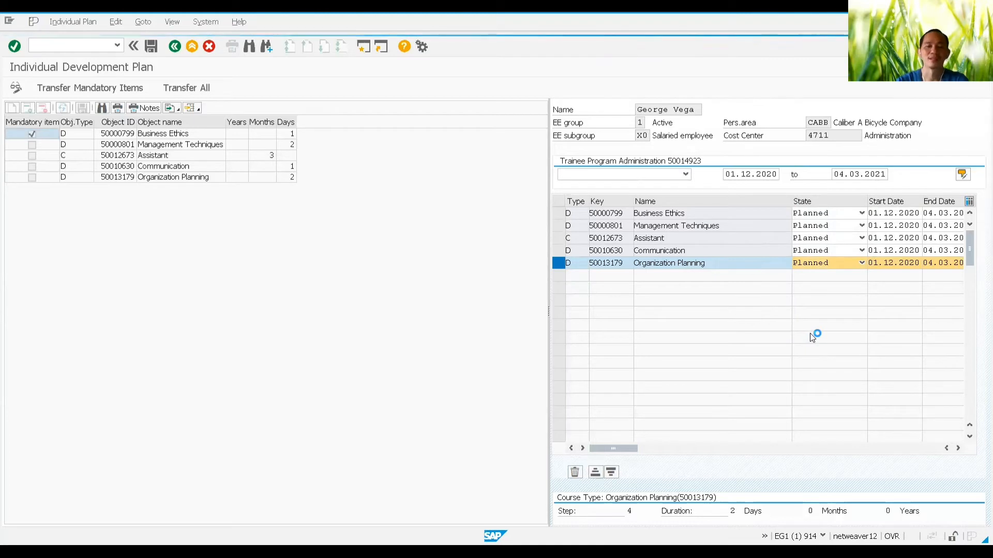
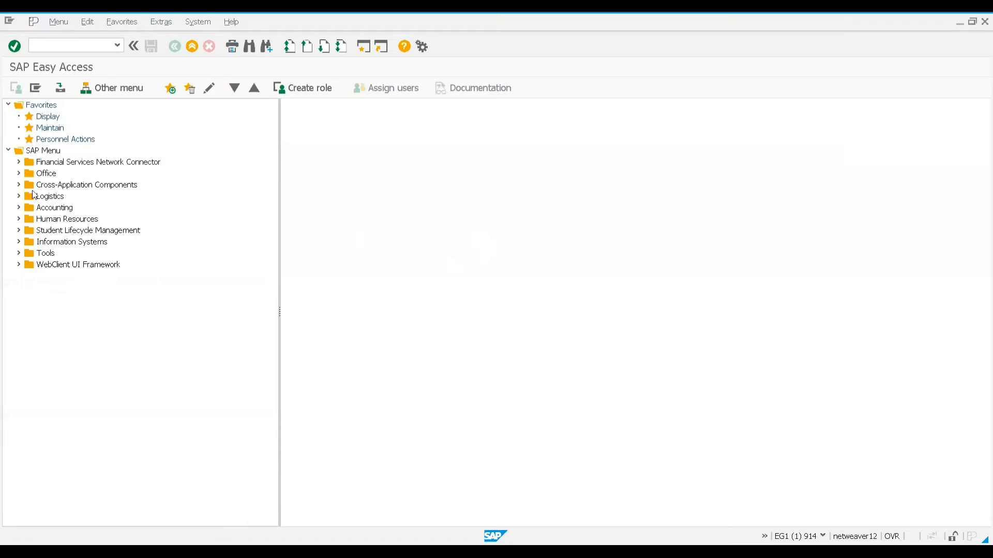
# Open Individual Development under Human Resources, Personnel Management, Personnel Development, Planning.
pyautogui.click(20, 219)
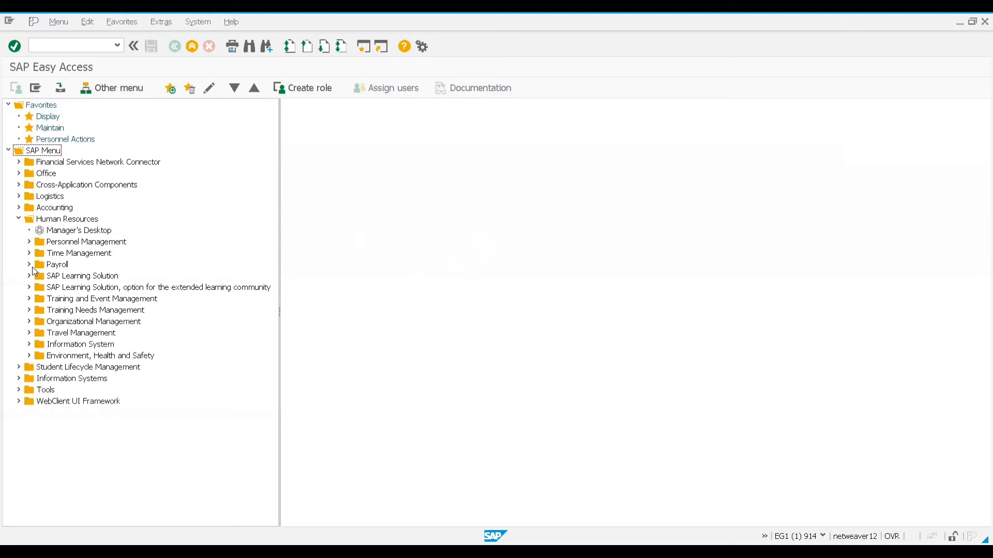
pyautogui.click(33, 241)
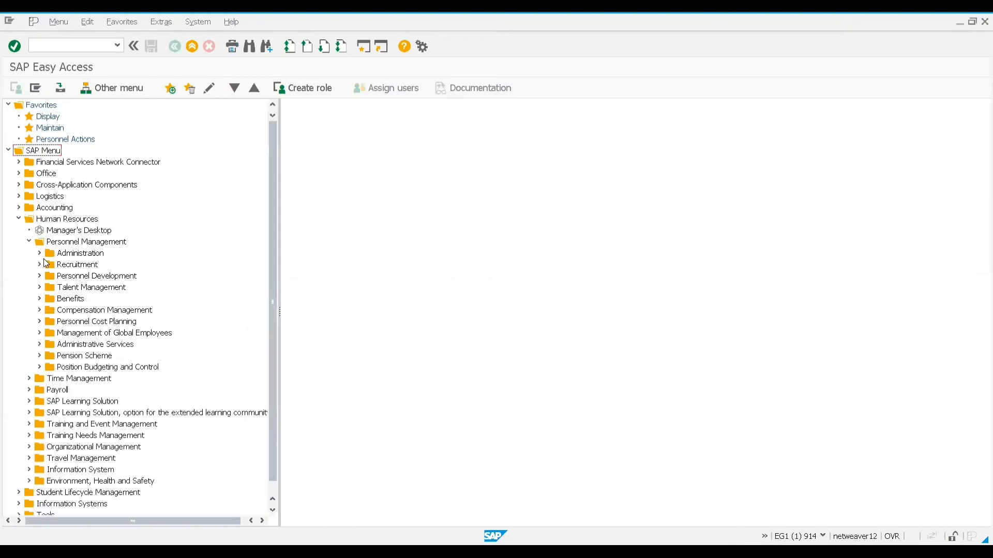
pyautogui.click(40, 277)
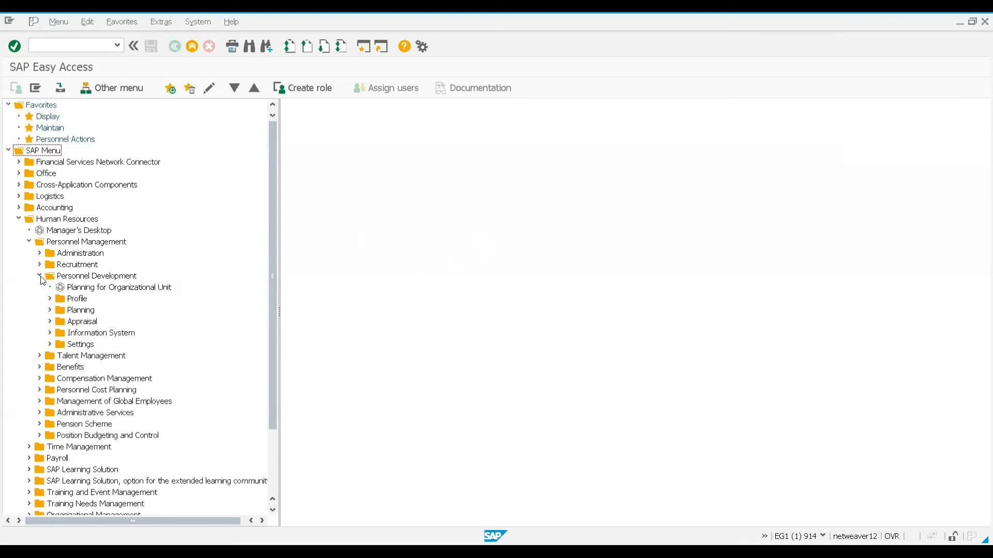
pyautogui.click(51, 311)
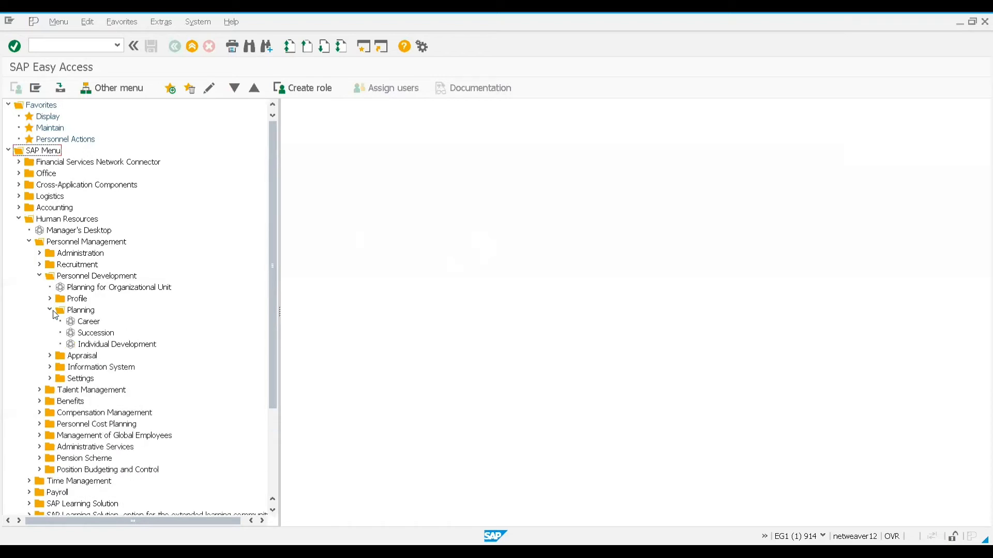
pyautogui.click(87, 344)
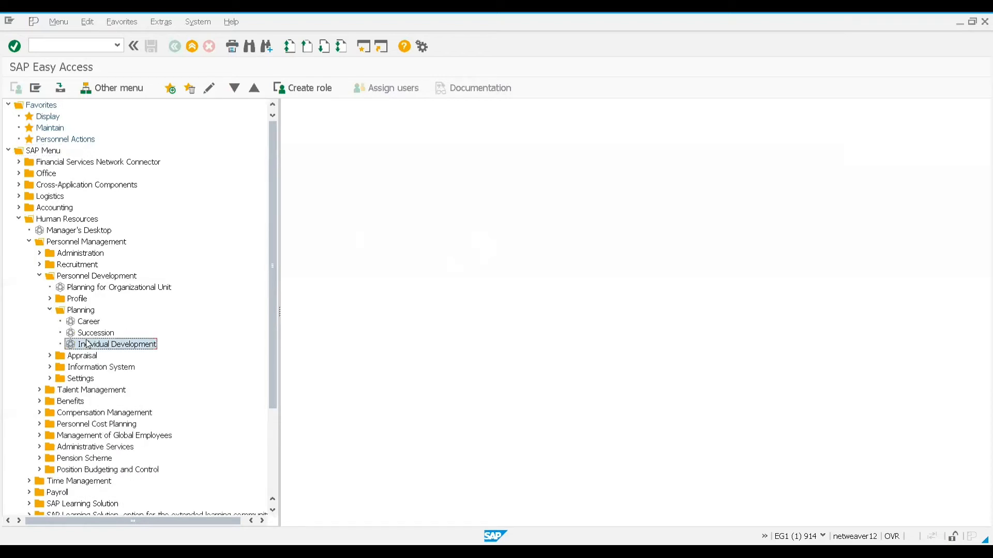
pyautogui.doubleClick(88, 345)
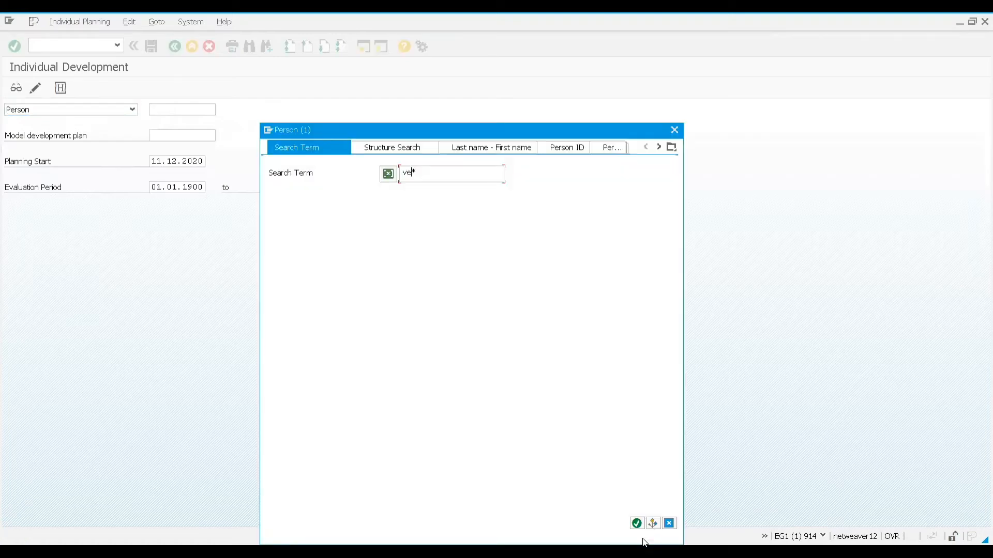
# Run the person search by the employee's last name and select the first record starting on 01.10.2020.
pyautogui.click(637, 523)
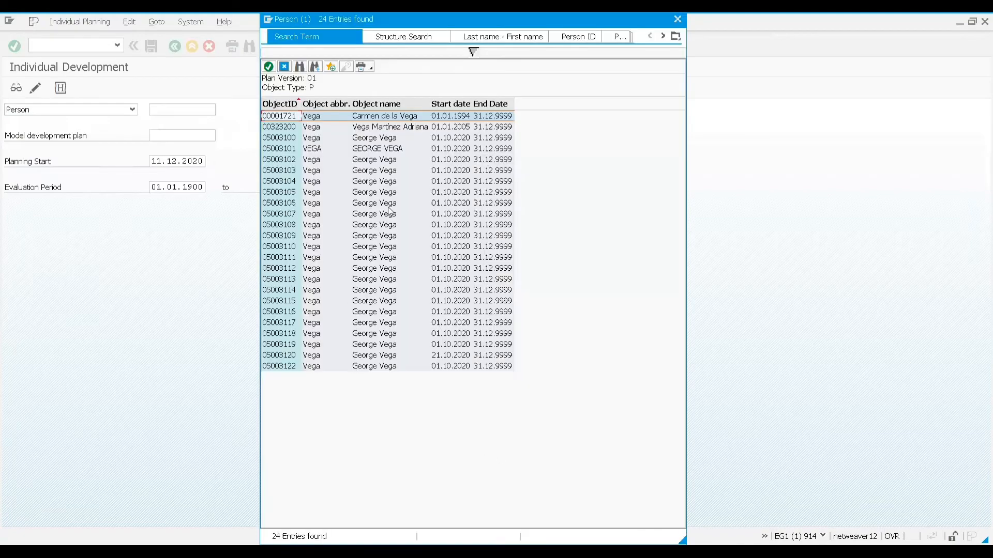
pyautogui.click(362, 138)
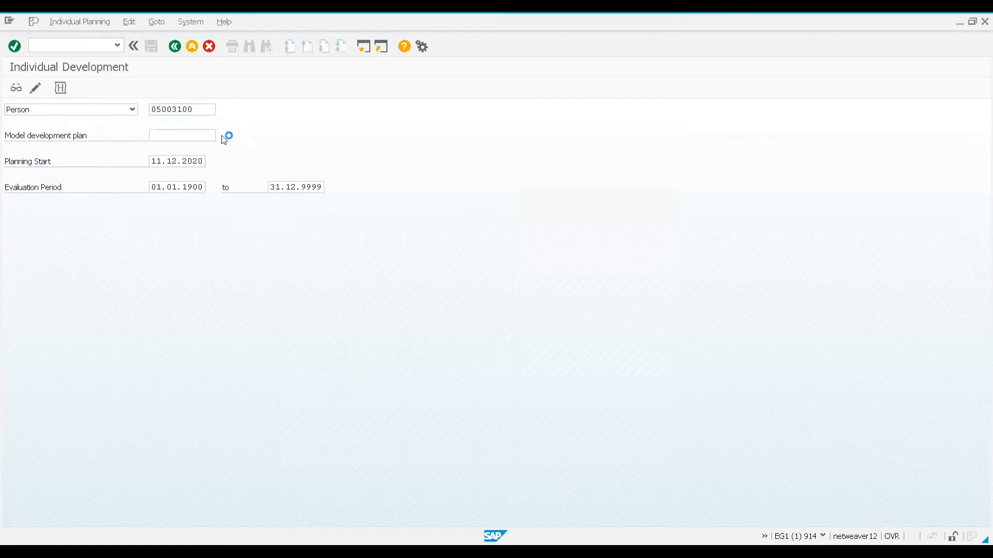
# Search the development plans for "trainee pro*" and assign Trainee Program Administration as the employee's model development plan.
pyautogui.write('traine')
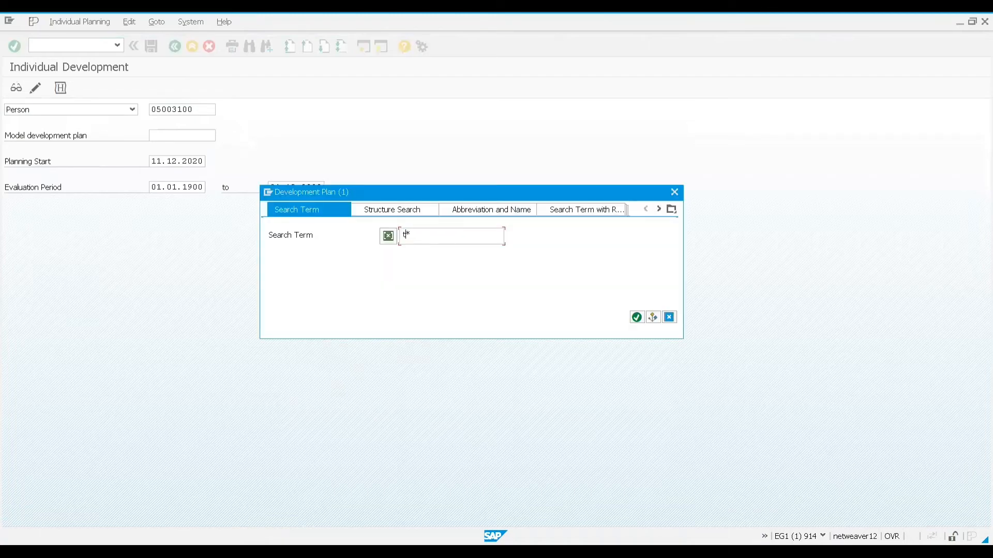
pyautogui.write('e or')
pyautogui.press('BackSpace')
pyautogui.press('BackSpace')
pyautogui.write('pro')
pyautogui.click(636, 317)
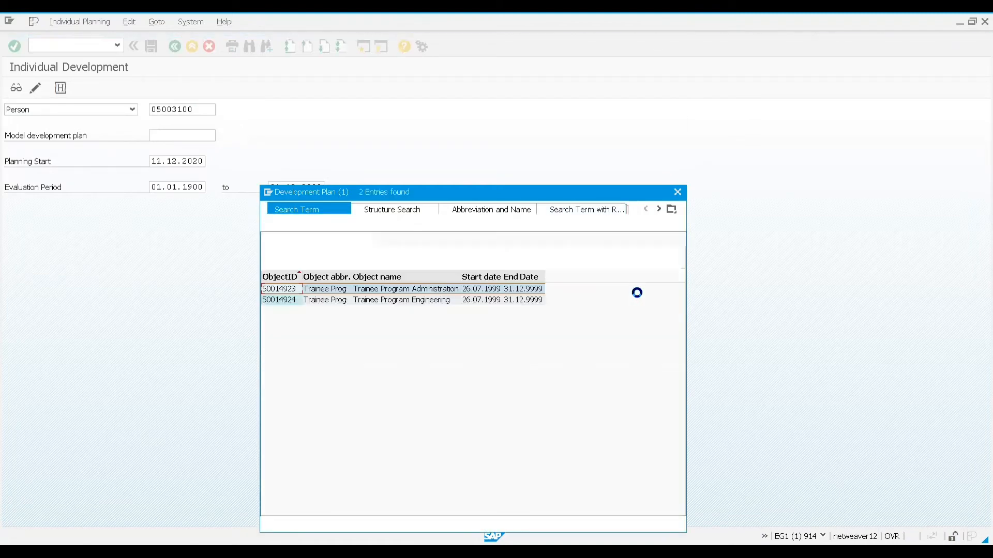
pyautogui.doubleClick(438, 291)
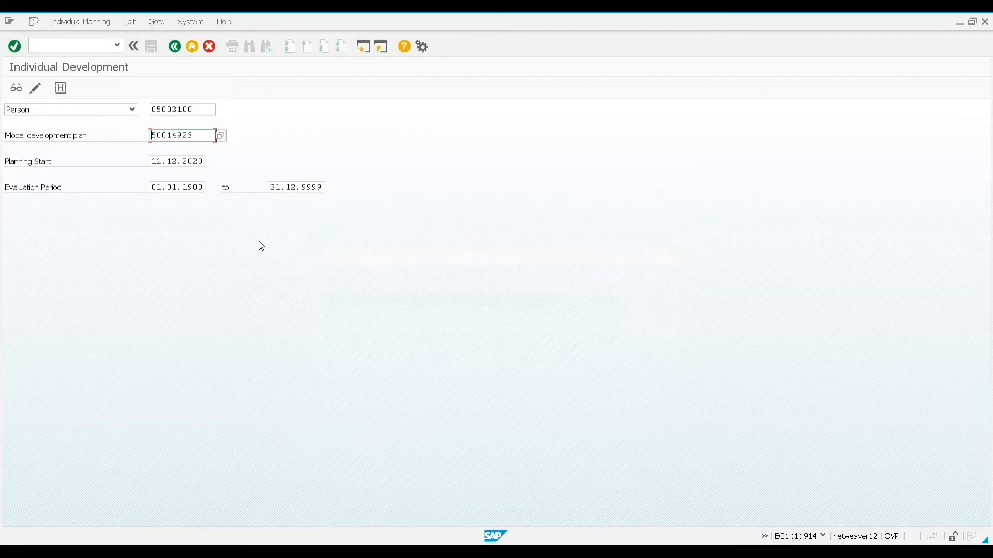
# Set the planning start of the individual development to 01.12.2020.
pyautogui.moveTo(206, 161); pyautogui.dragTo(86, 172)
pyautogui.write('01')
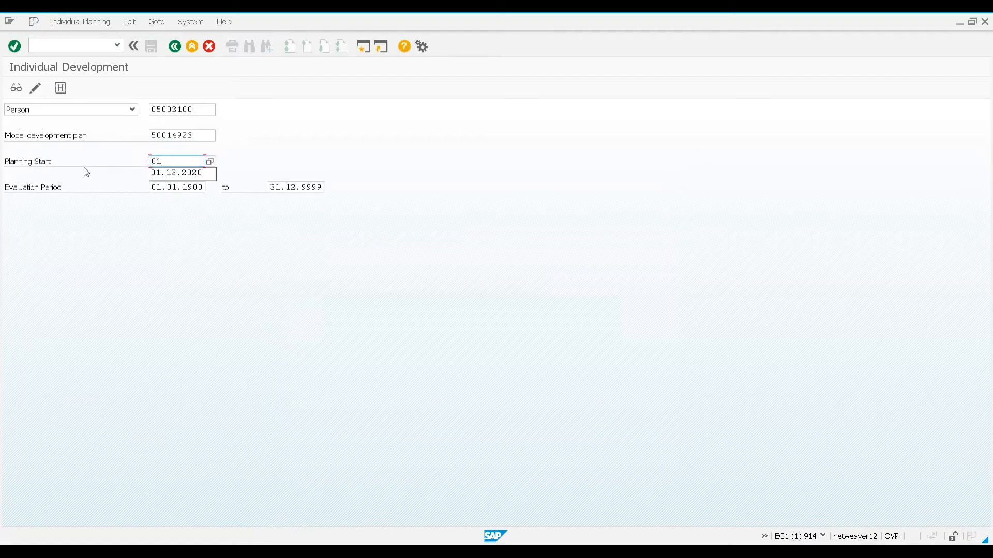
pyautogui.click(163, 175)
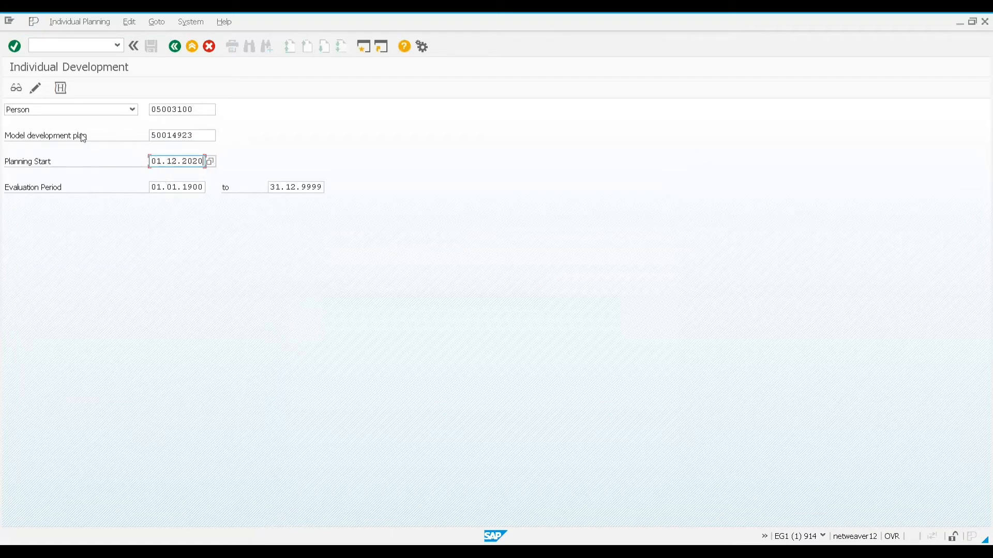
# Transfer all model plan items into the employee's individual development plan and set the state of all five items to Planned.
pyautogui.click(35, 90)
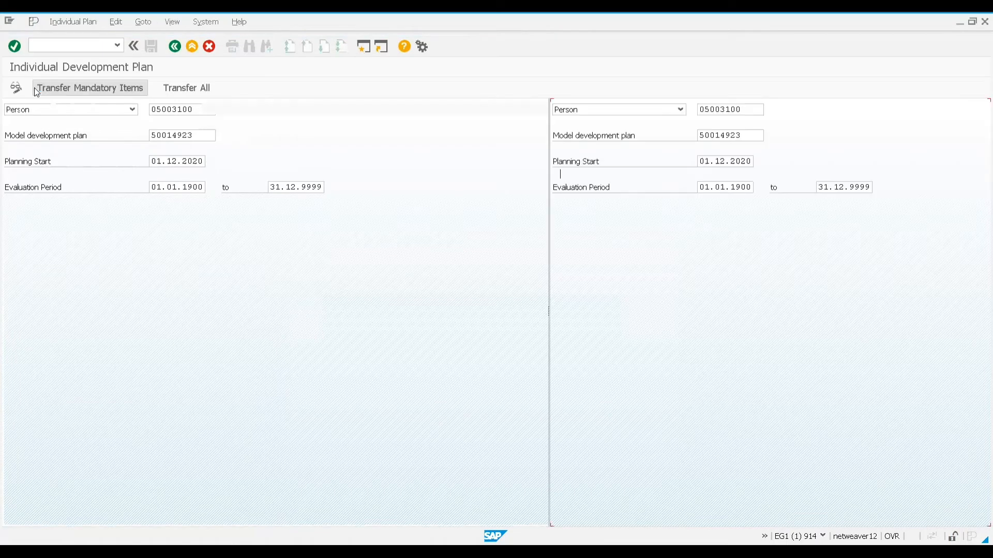
pyautogui.click(183, 87)
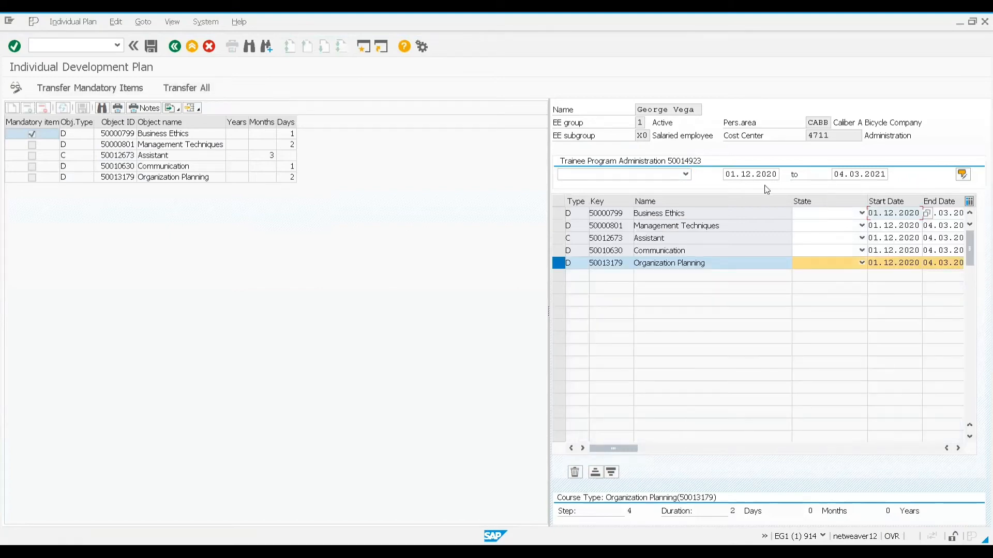
pyautogui.click(862, 212)
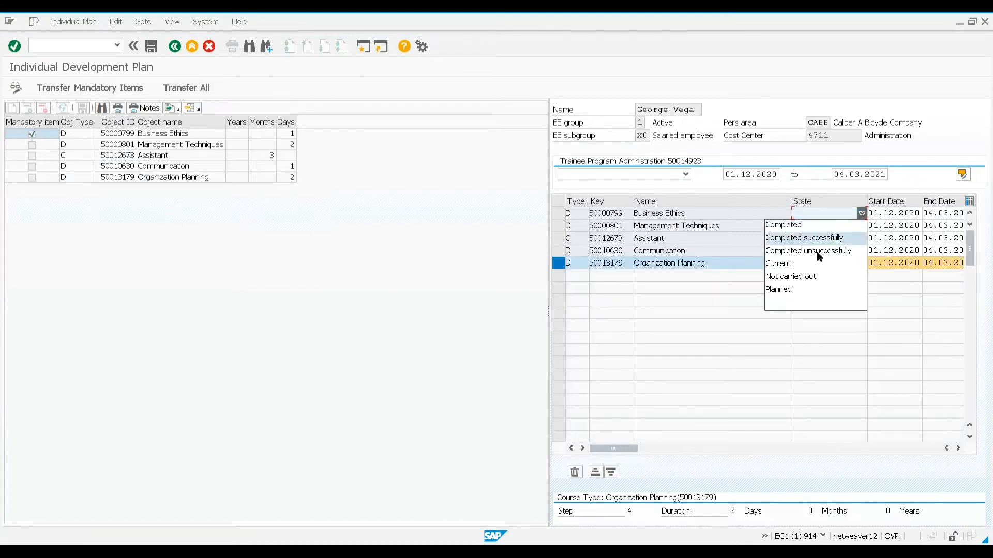
pyautogui.click(786, 291)
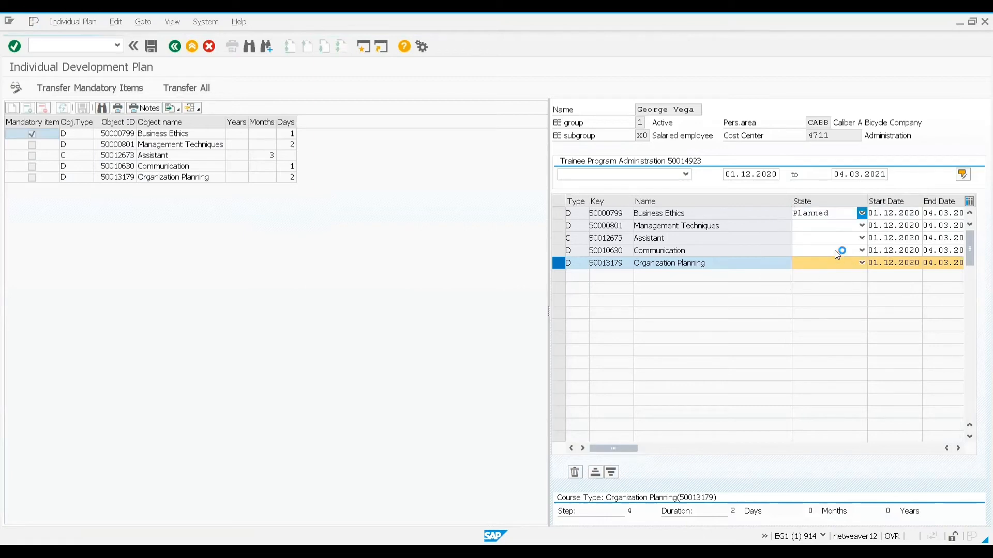
pyautogui.click(862, 226)
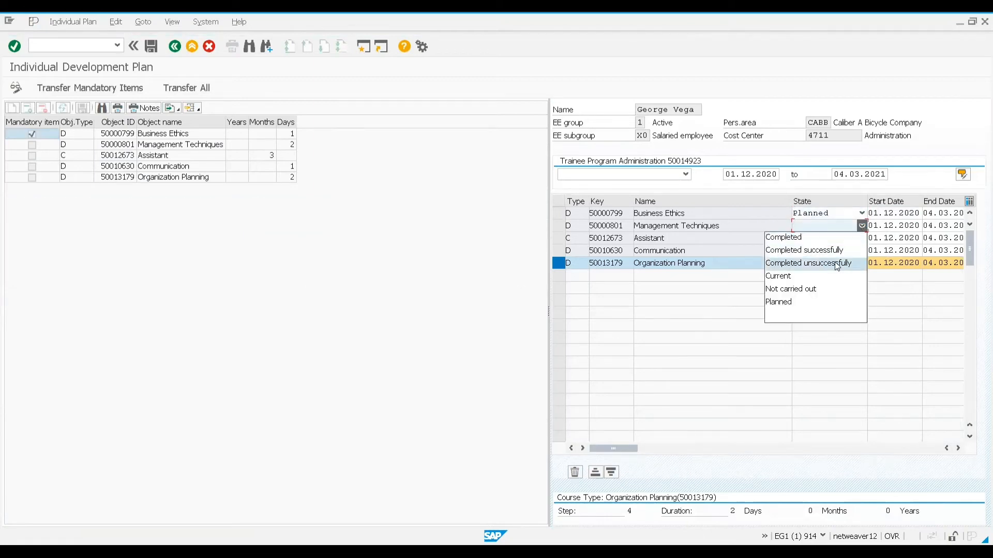
pyautogui.click(813, 301)
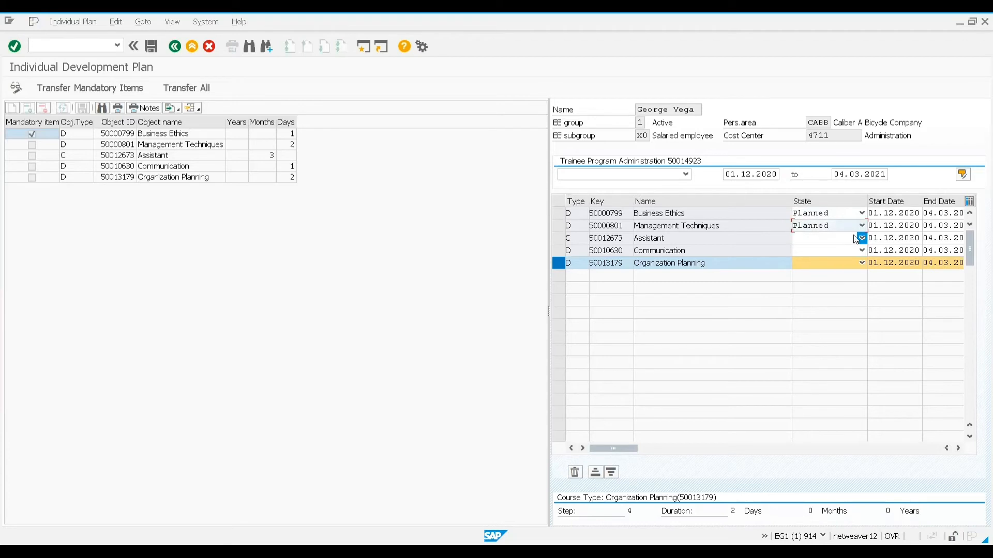
pyautogui.click(862, 238)
pyautogui.click(825, 313)
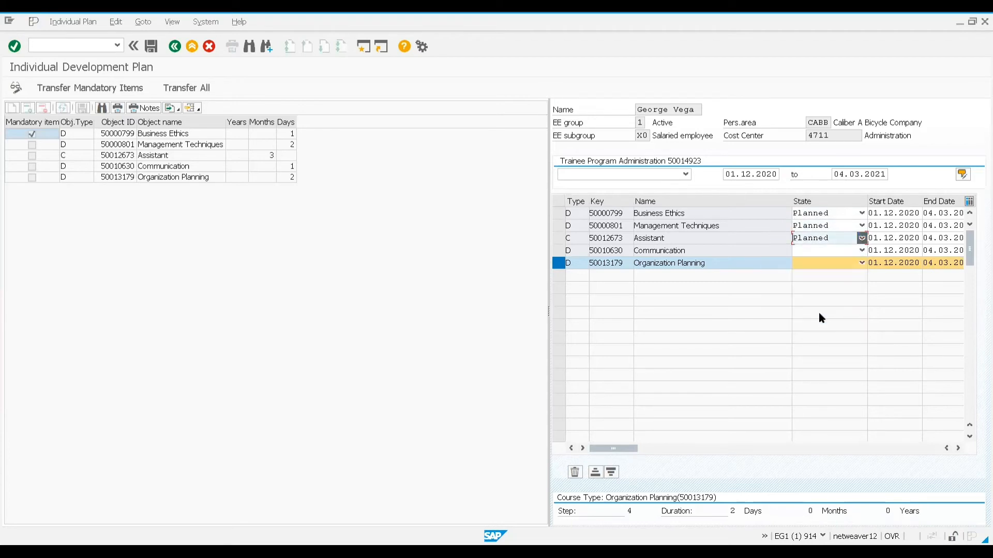
pyautogui.click(862, 250)
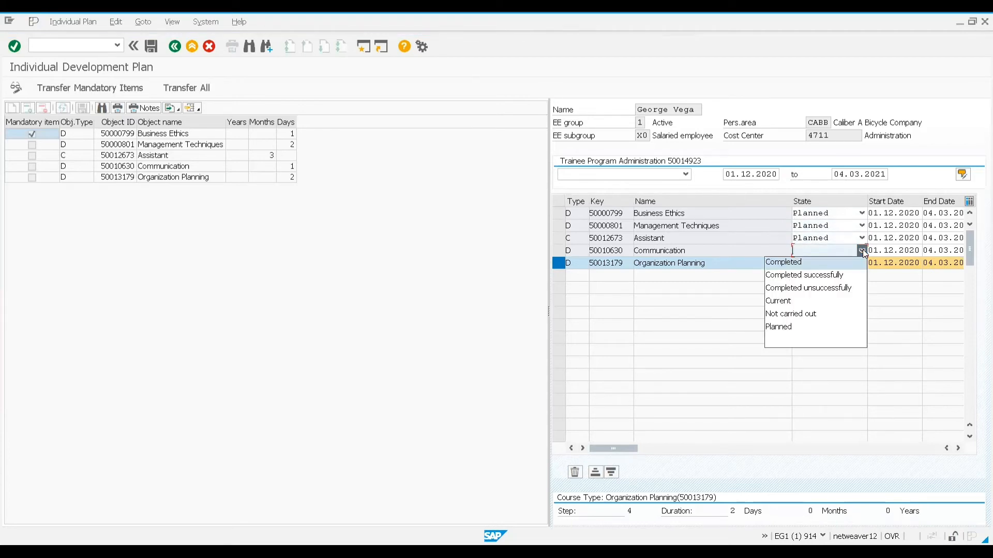
pyautogui.click(795, 327)
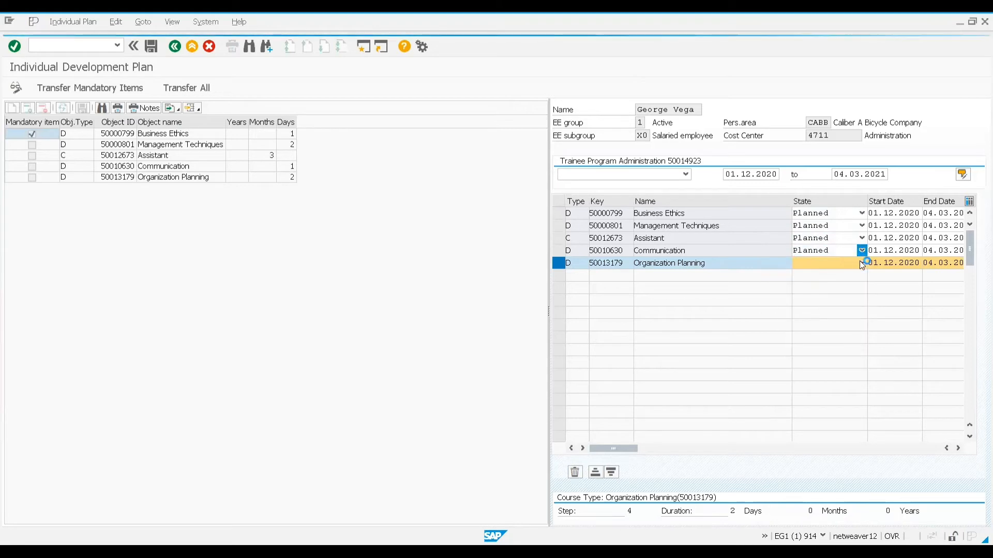
pyautogui.click(862, 264)
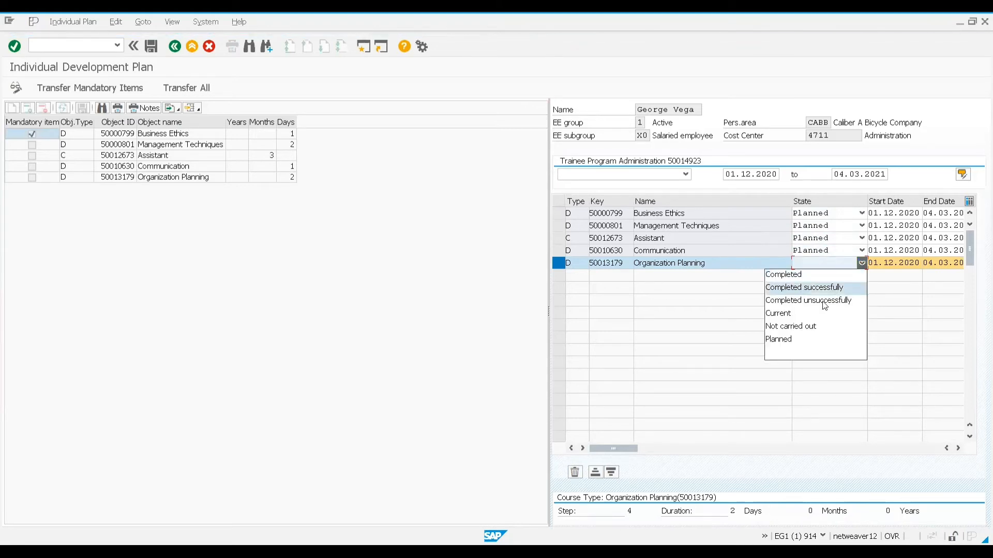
pyautogui.click(795, 340)
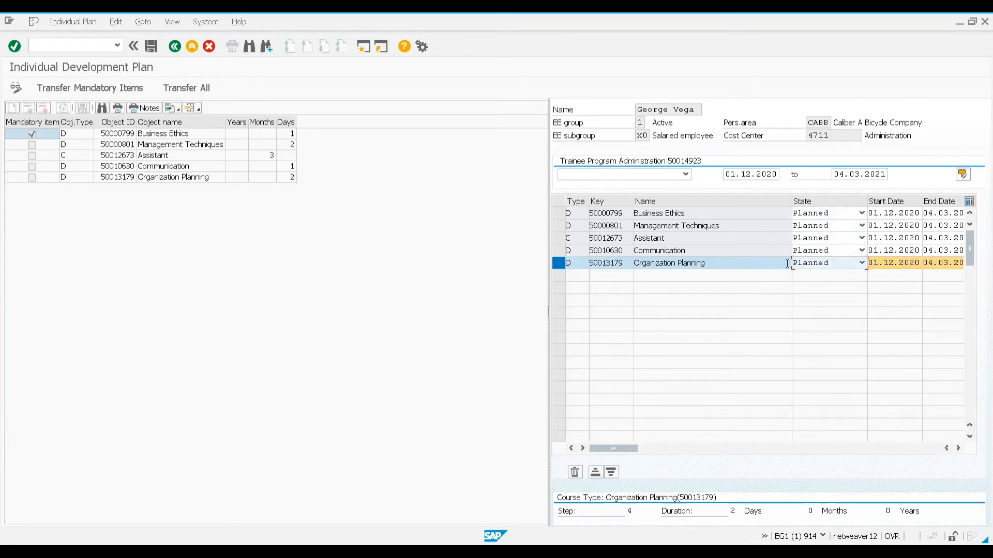
# Set the overall state of the Trainee Program Administration plan to Planned and save the individual development plan.
pyautogui.moveTo(643, 447); pyautogui.dragTo(820, 440)
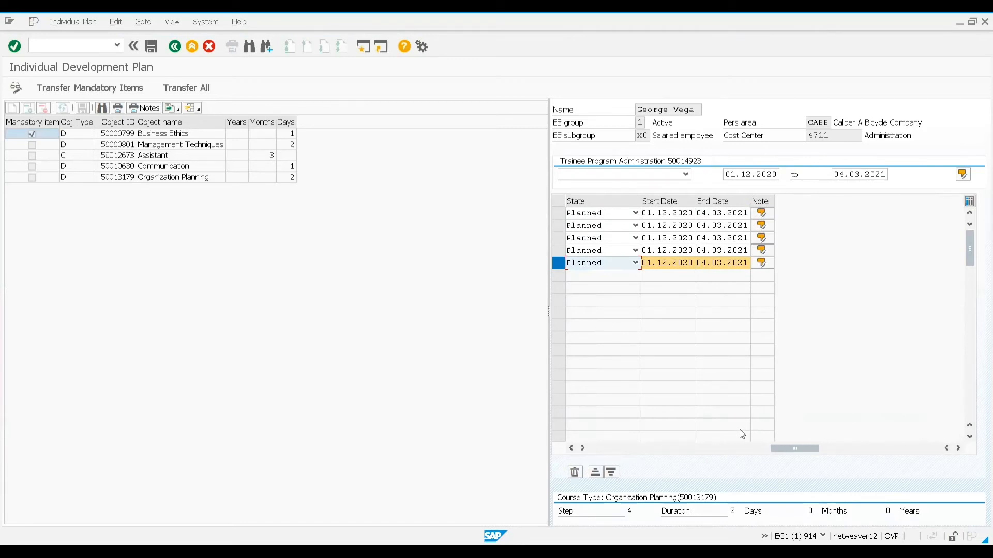
pyautogui.moveTo(794, 448); pyautogui.dragTo(665, 448)
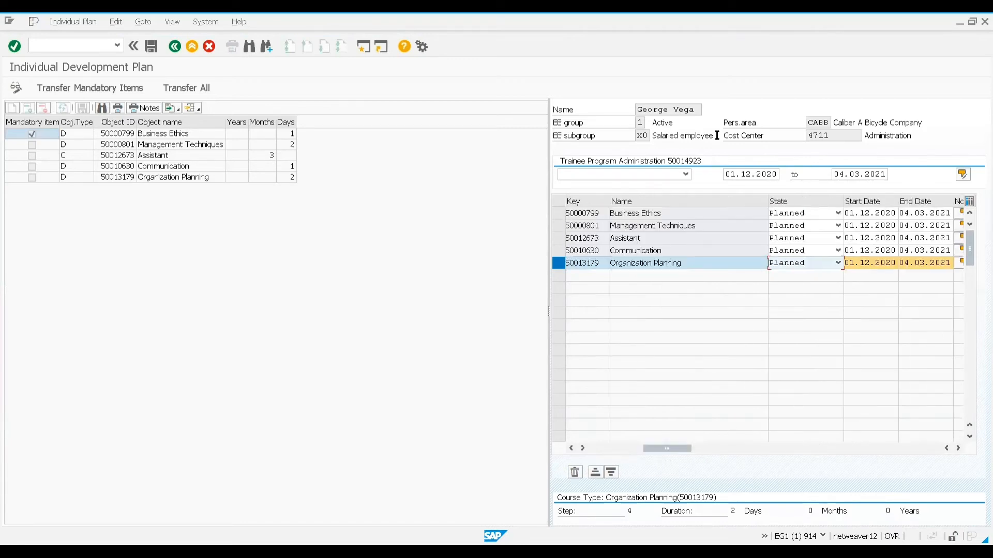
pyautogui.click(686, 174)
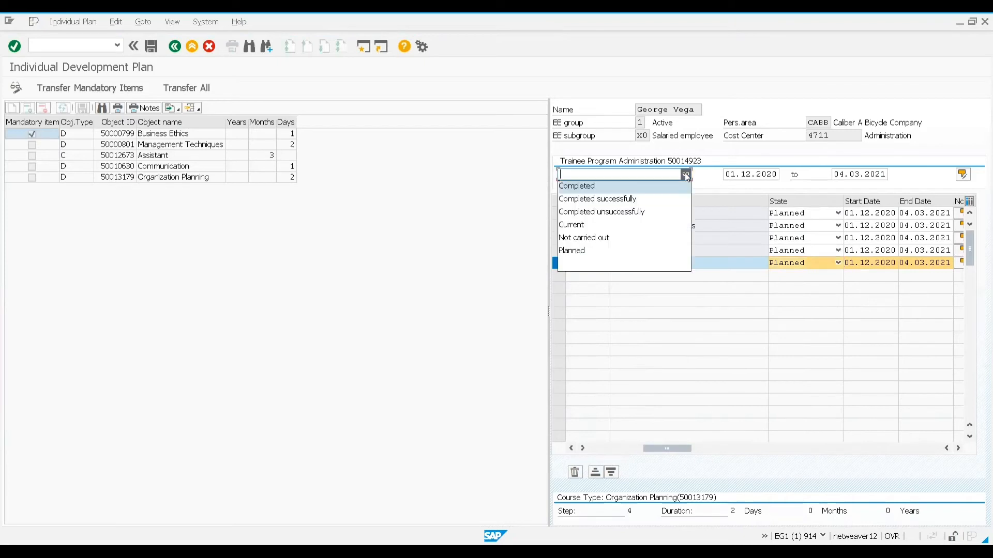
pyautogui.click(631, 254)
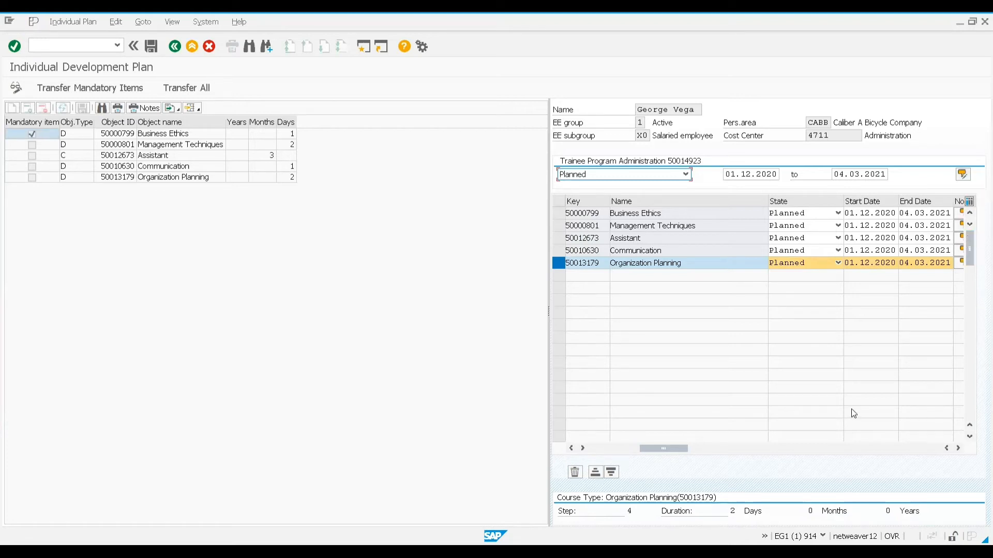
pyautogui.scroll(-1, 854, 424)
pyautogui.scroll(-1, 859, 444)
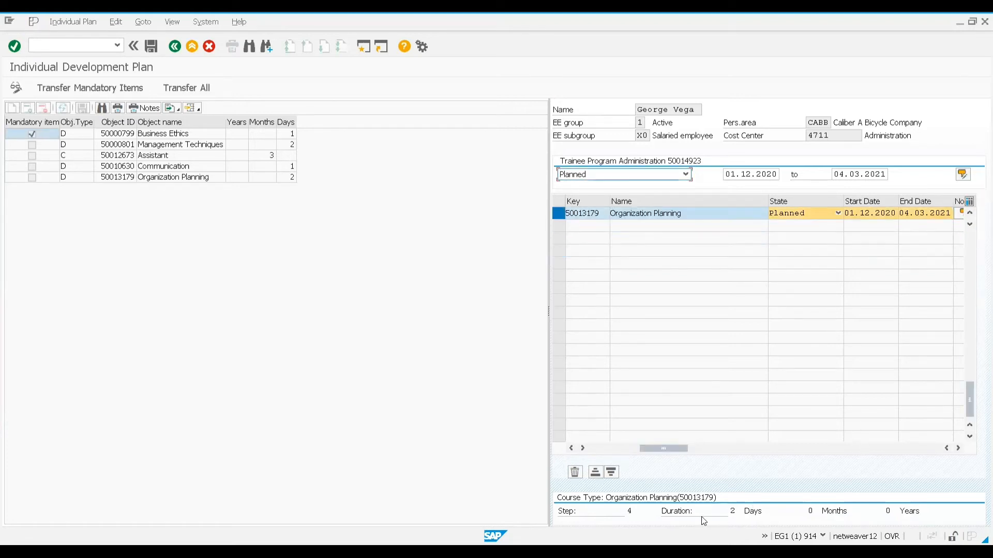
pyautogui.scroll(1, 681, 252)
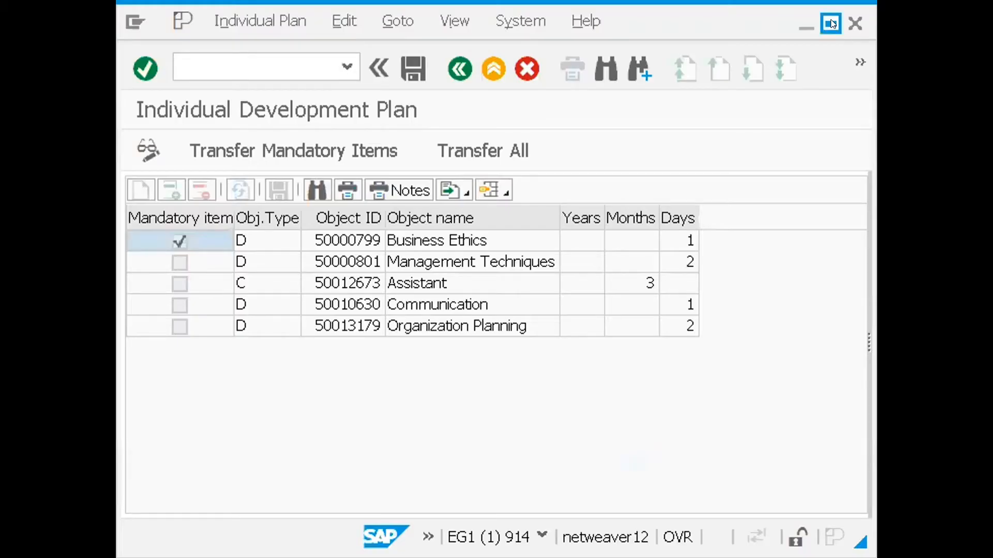
pyautogui.click(831, 23)
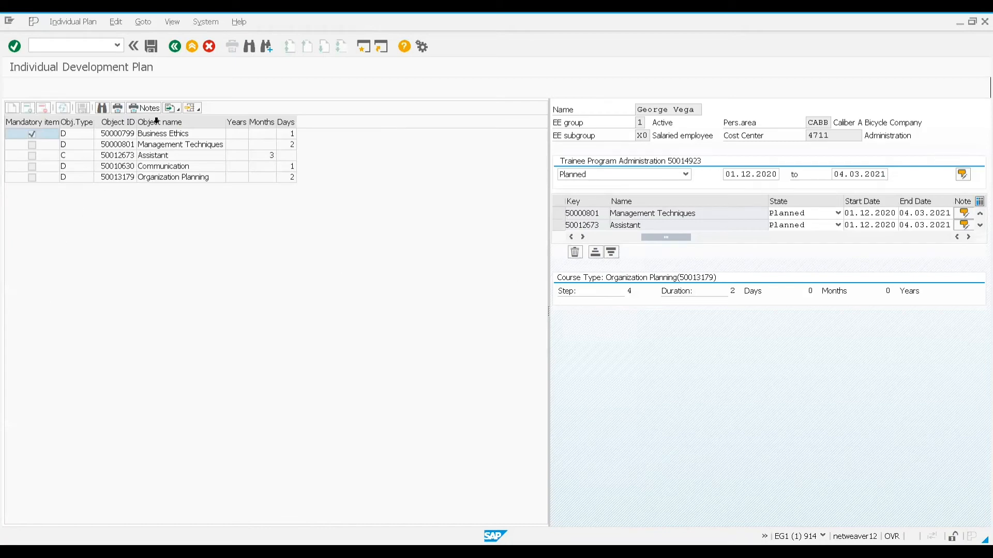
pyautogui.click(148, 50)
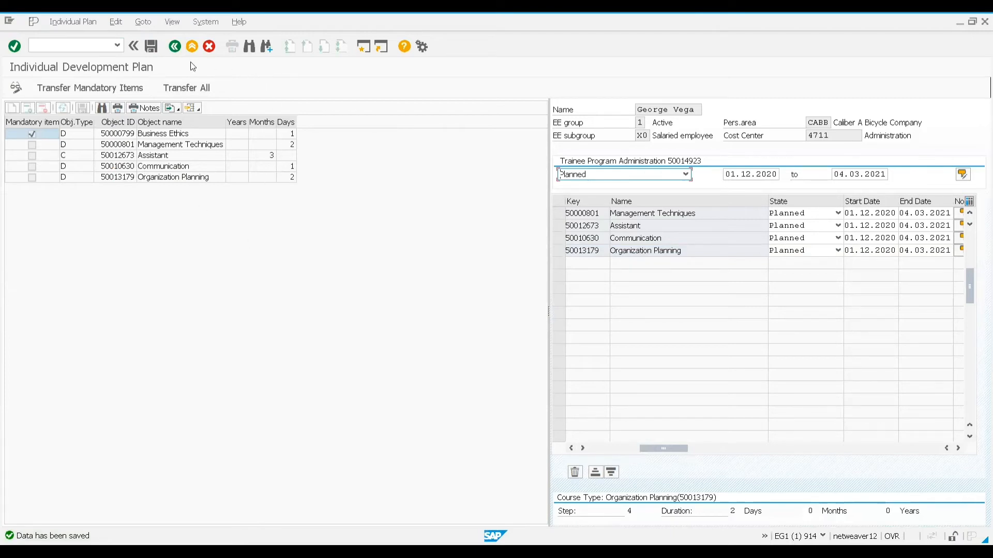
pyautogui.click(176, 87)
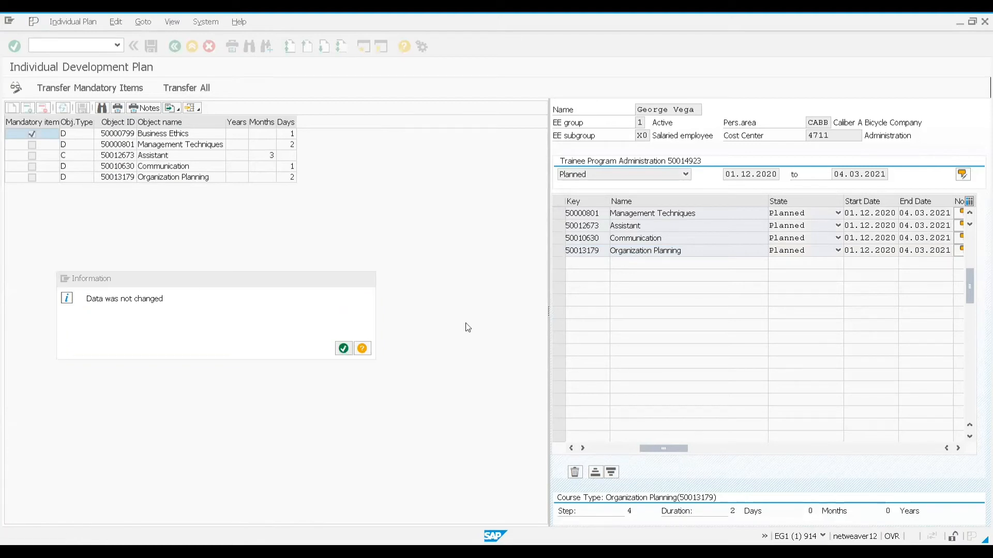
pyautogui.press('Return')
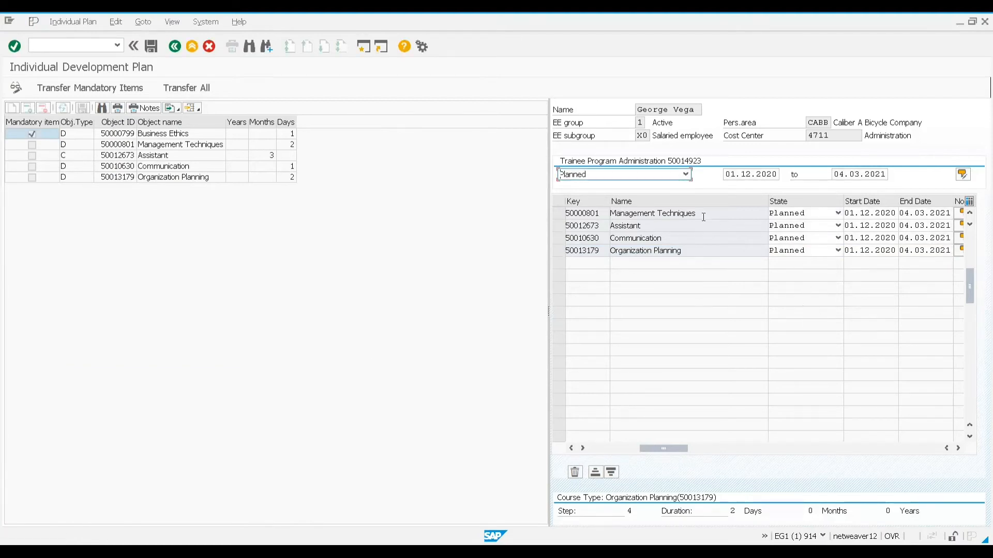
pyautogui.click(685, 174)
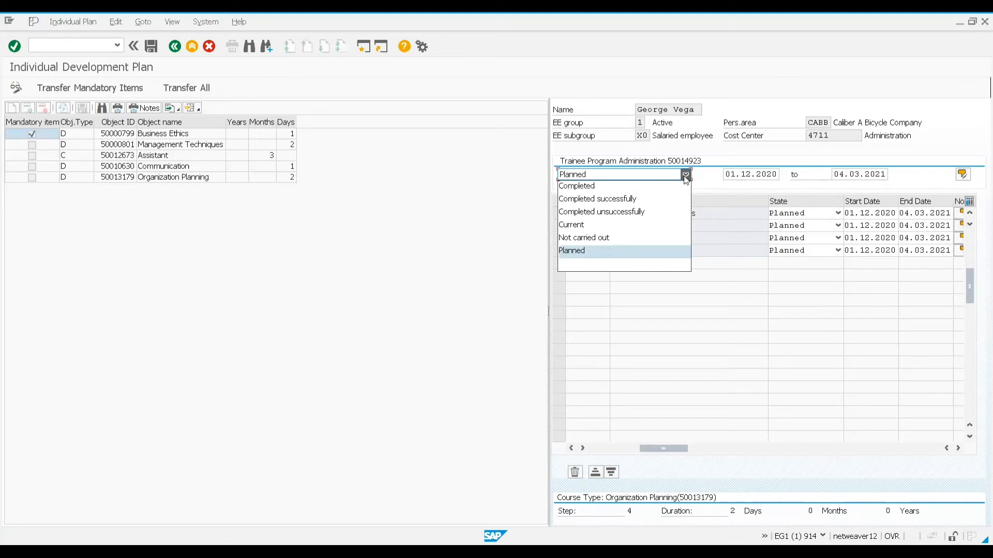
pyautogui.click(721, 308)
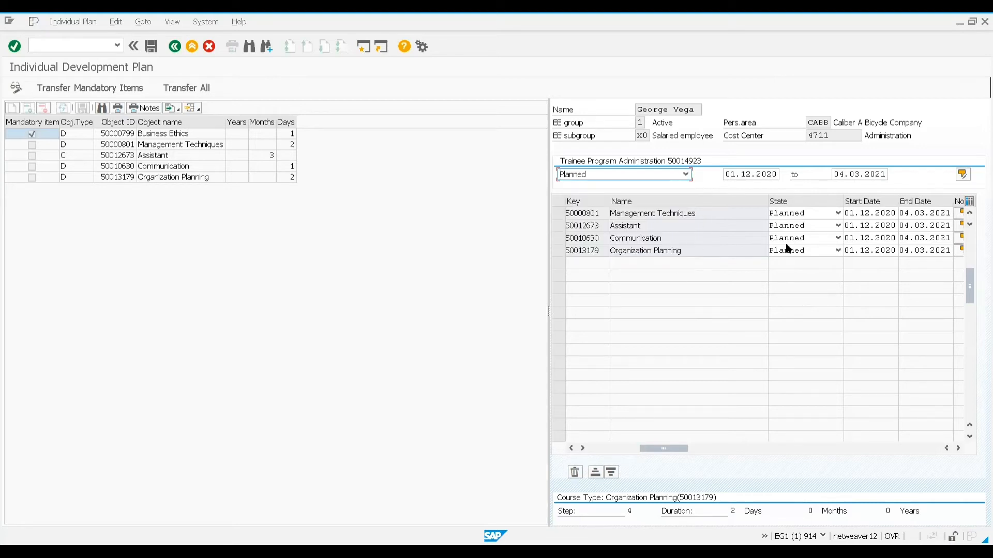
# Try setting the Communication item to Current with attendance booking, and leave the booking screen without booking.
pyautogui.click(838, 238)
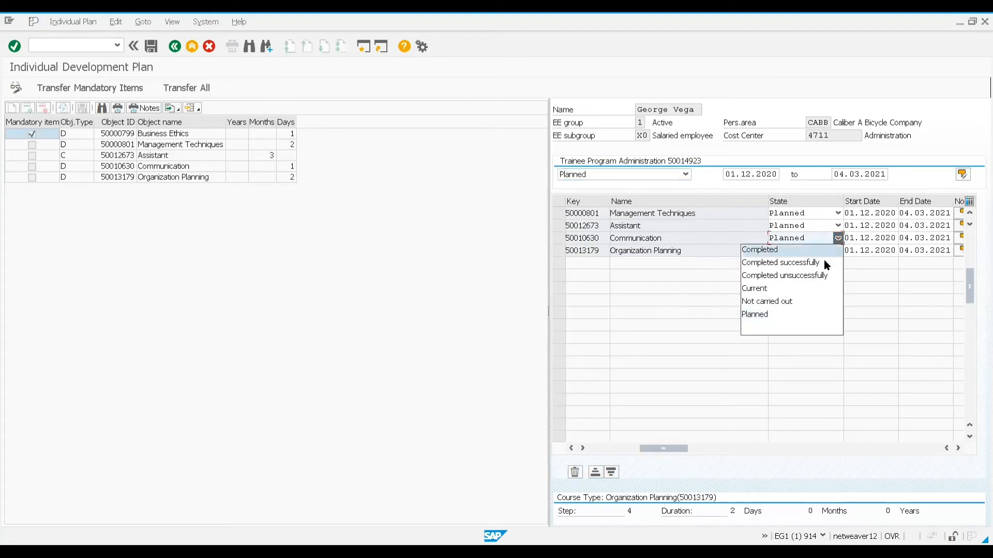
pyautogui.click(803, 290)
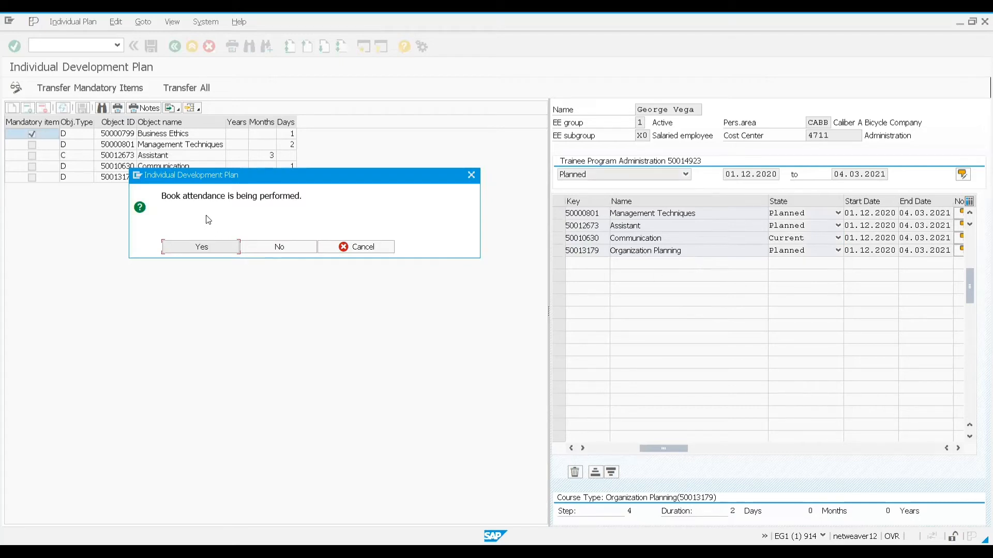
pyautogui.click(205, 247)
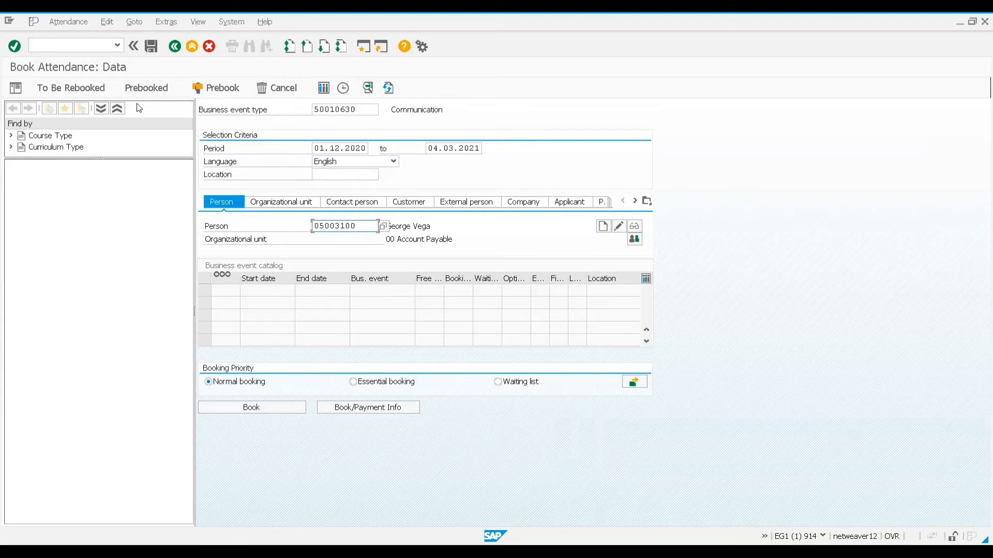
pyautogui.click(176, 47)
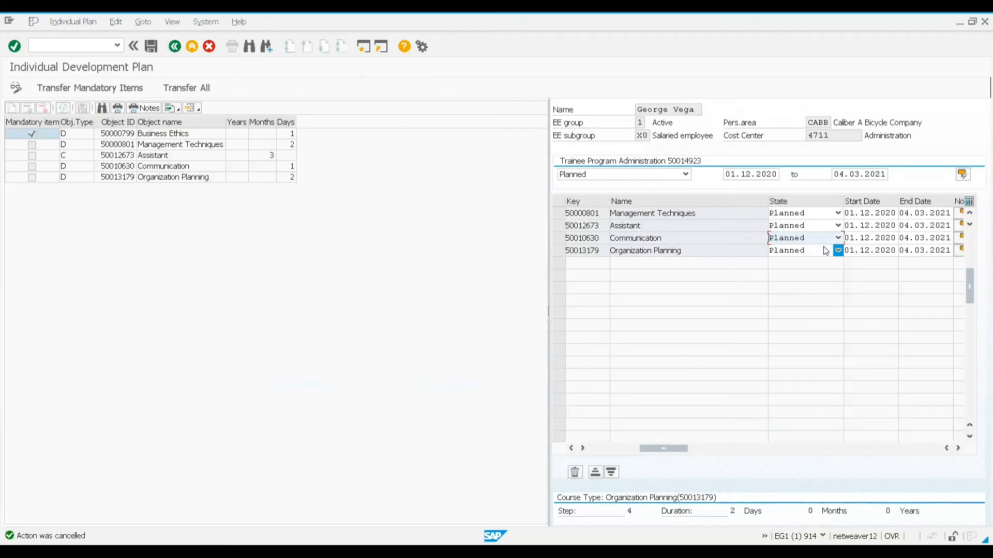
pyautogui.click(838, 238)
pyautogui.click(839, 239)
# Open the employee's profile from the plan and check the items under Individual development, saving the profile.
pyautogui.click(144, 22)
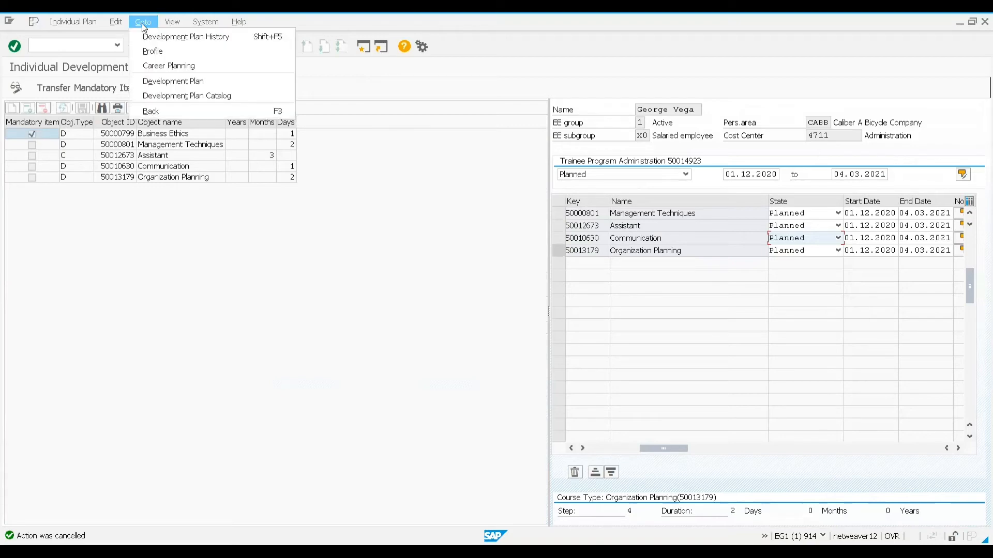
pyautogui.click(148, 54)
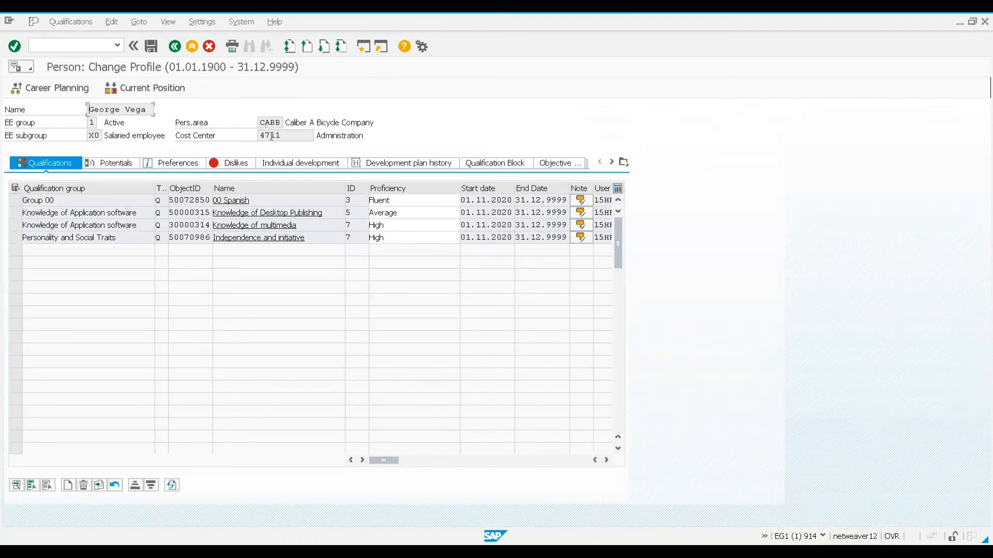
pyautogui.click(268, 164)
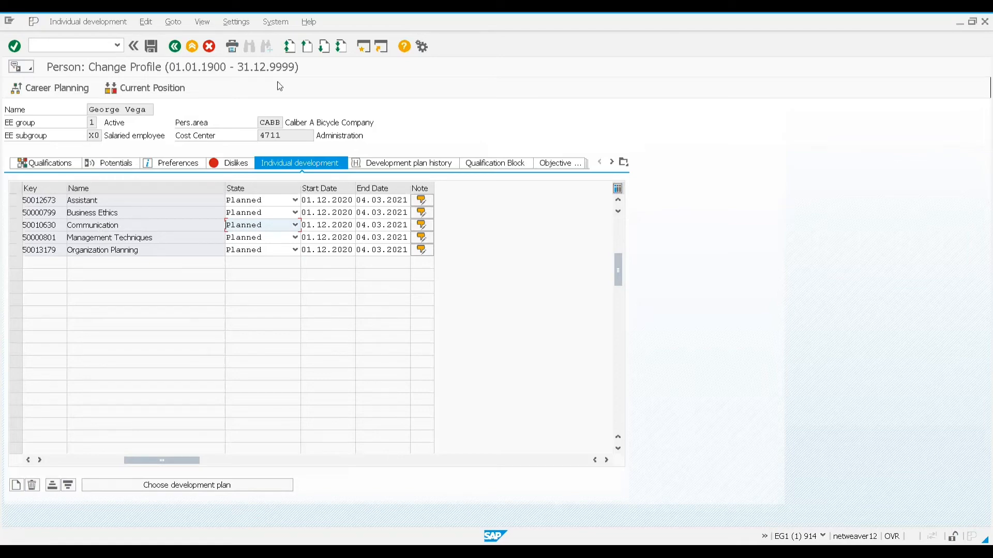
pyautogui.click(151, 48)
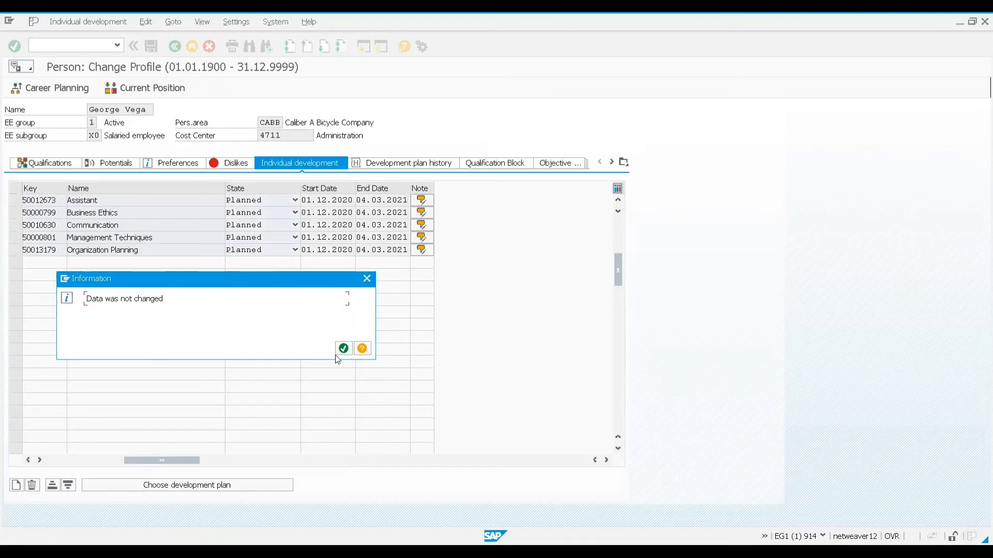
pyautogui.click(343, 349)
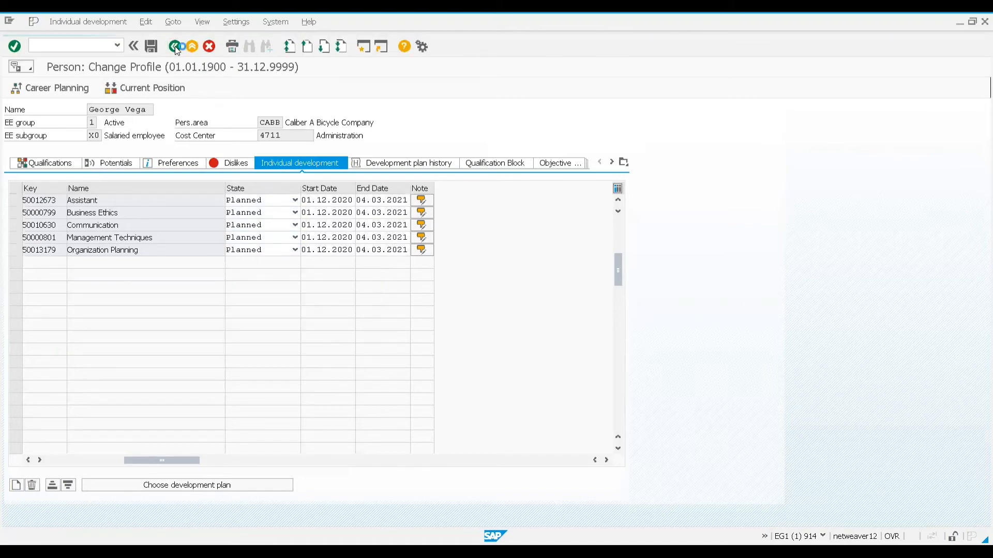
# Leave the profile and the development plan, returning to the initial Individual Development selection screen.
pyautogui.click(174, 47)
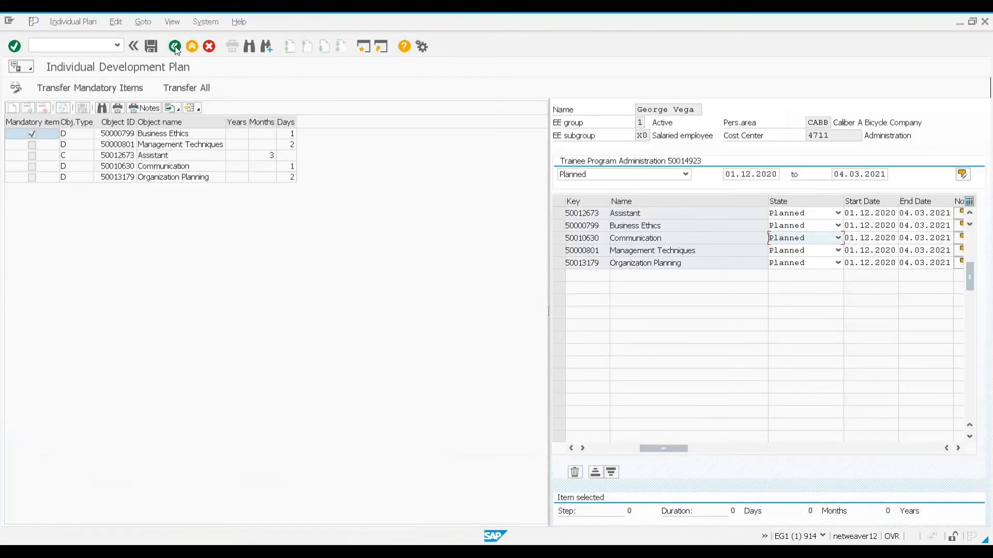
pyautogui.click(175, 47)
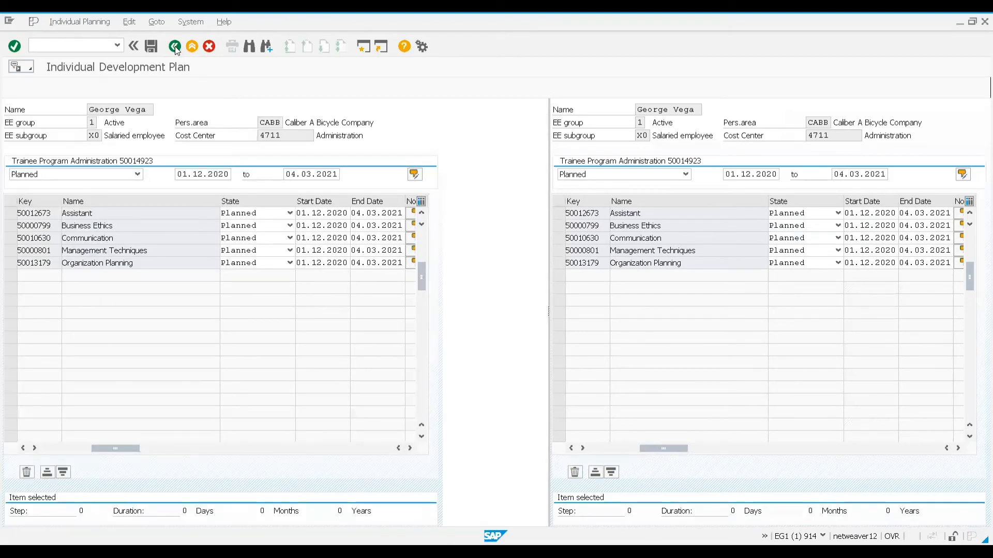
pyautogui.click(175, 48)
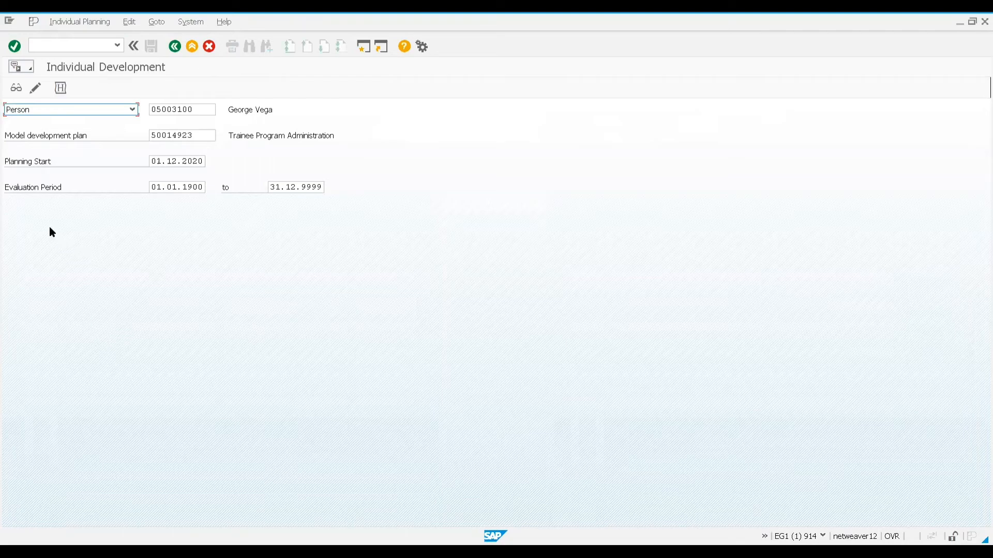
# Leave Individual Development and open the For Development Plan search among the Personnel Development information system reports.
pyautogui.press('F3')
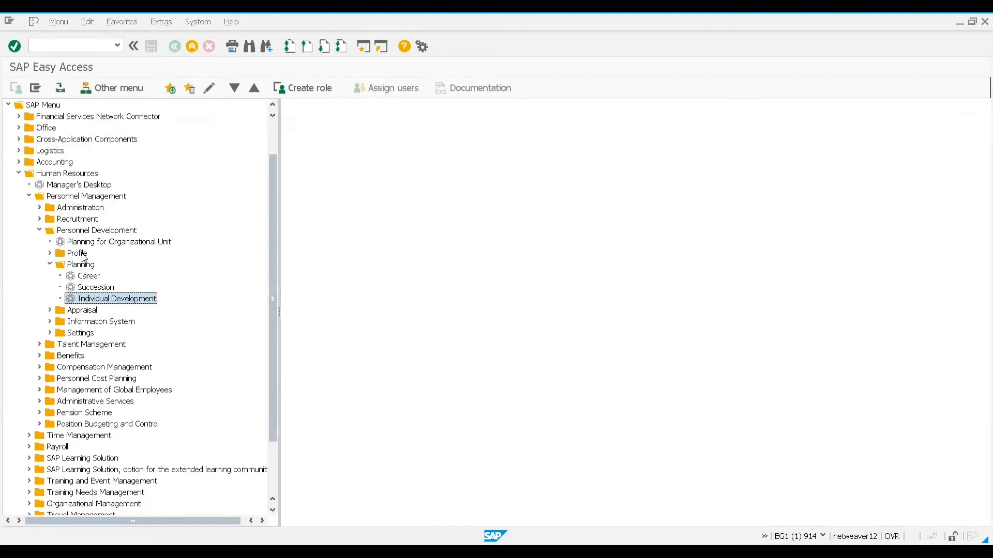
pyautogui.click(50, 265)
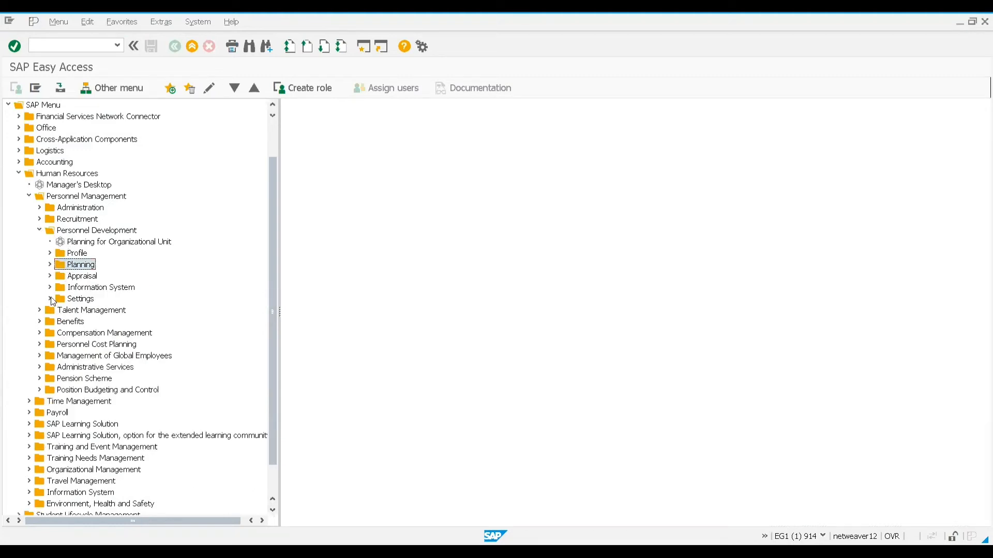
pyautogui.click(50, 287)
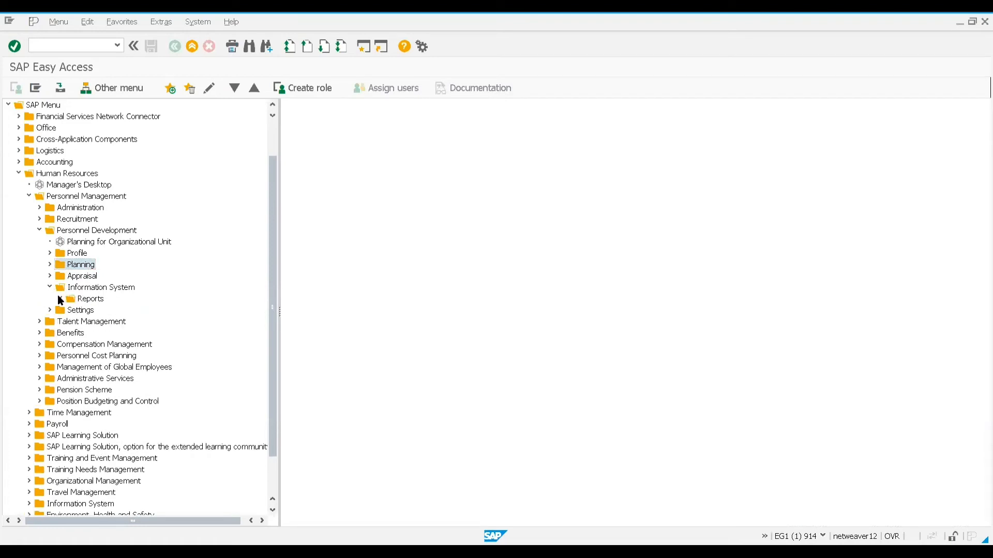
pyautogui.click(60, 299)
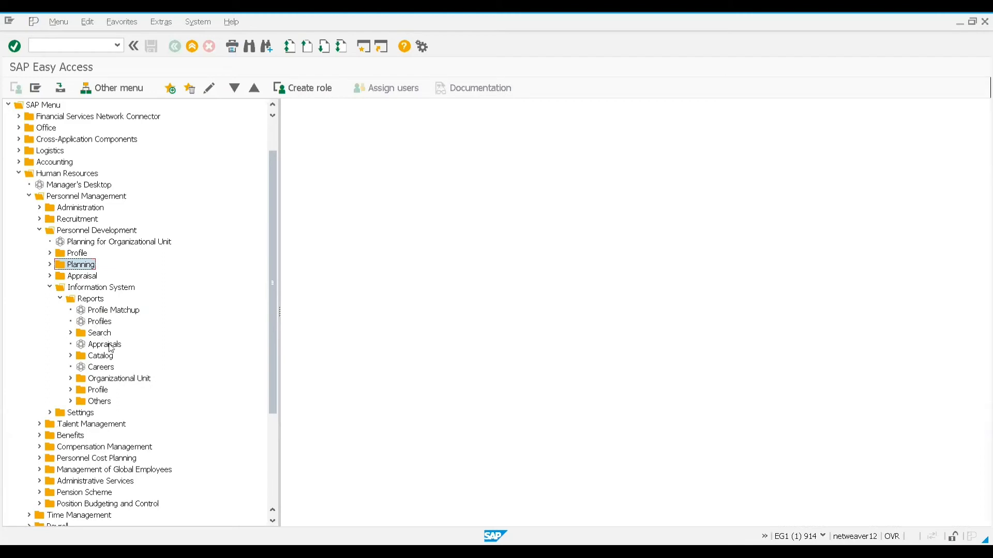
pyautogui.click(71, 333)
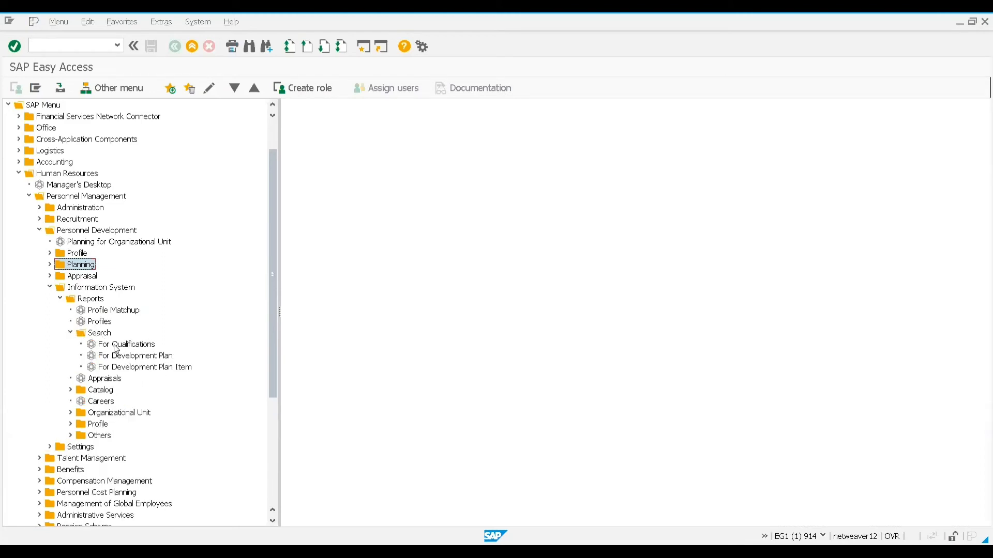
pyautogui.click(133, 360)
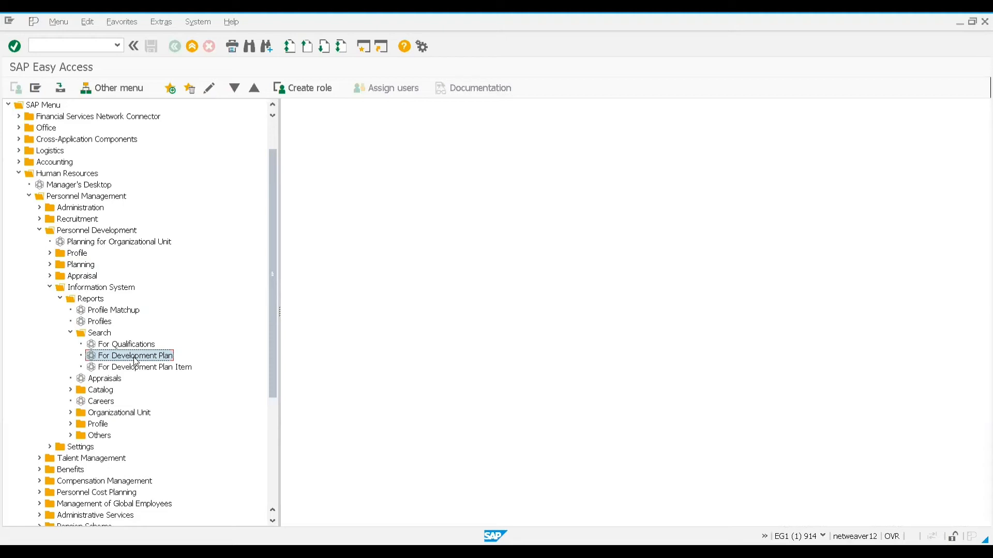
pyautogui.doubleClick(136, 357)
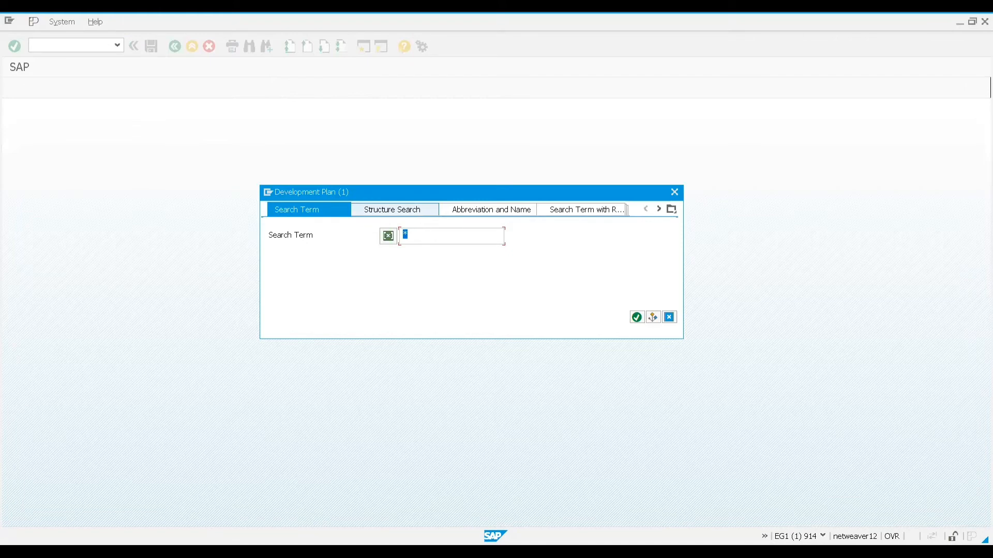
# Search for development plans with the search term "trainee pro*".
pyautogui.write('train')
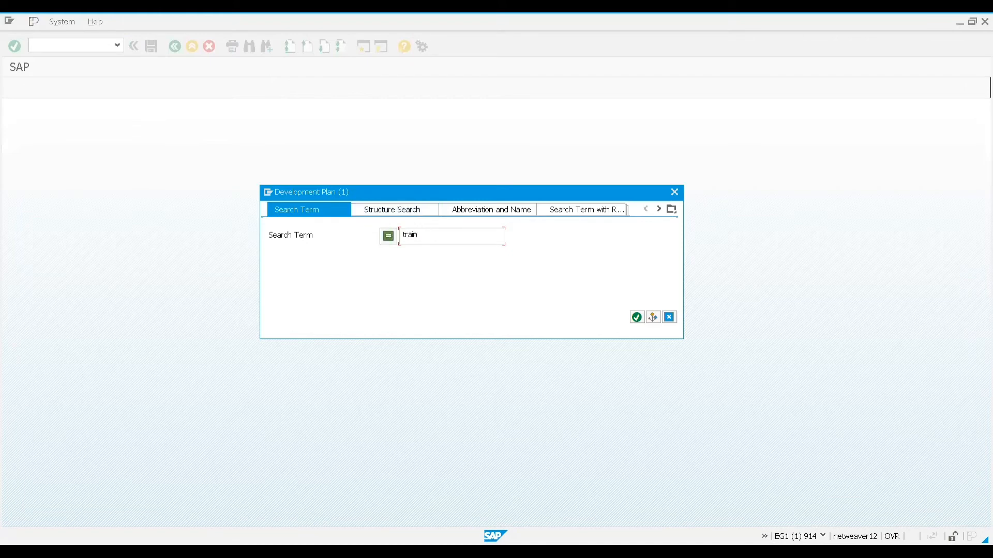
pyautogui.write('ee pro*')
pyautogui.click(637, 317)
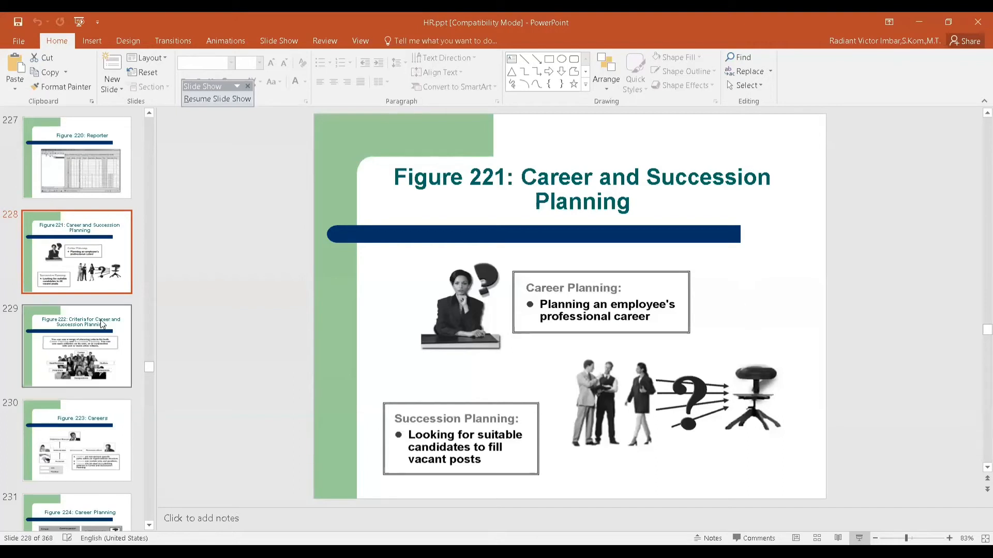
# Switch to PowerPoint, browse HR.ppt to the Figure 236: Automatic State Management (2) slide, and show it as a slide show.
pyautogui.click(92, 336)
pyautogui.click(94, 420)
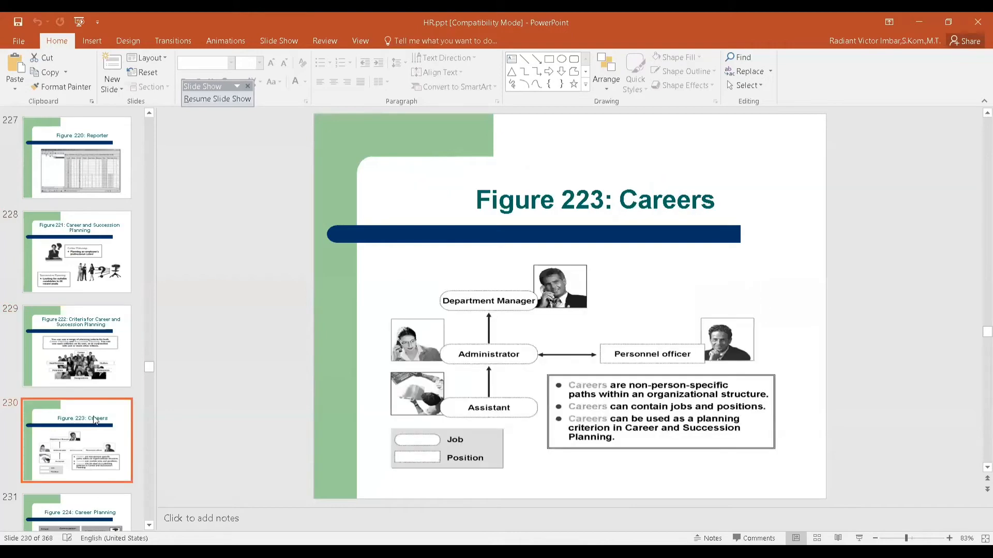
pyautogui.scroll(-2, 106, 429)
pyautogui.scroll(-3, 107, 432)
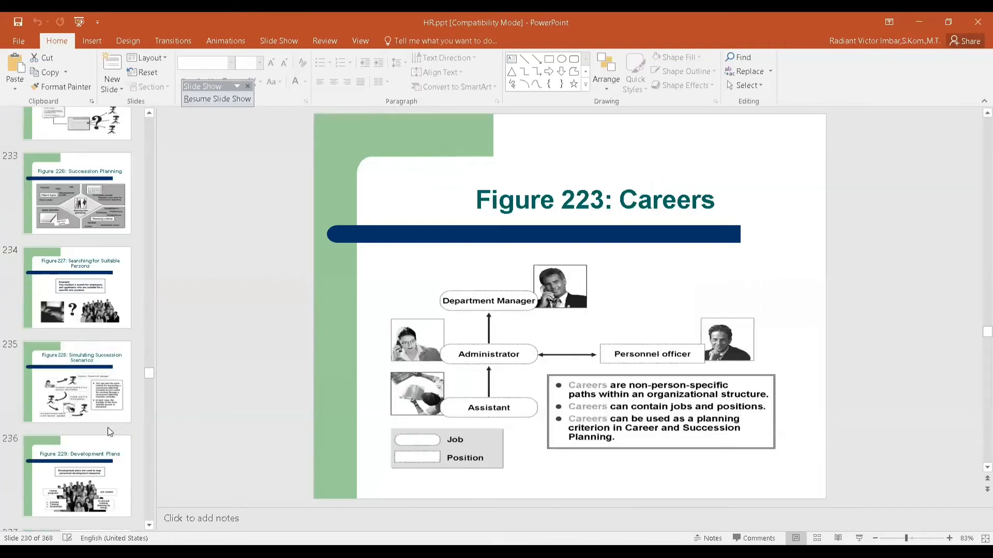
pyautogui.click(103, 389)
pyautogui.press('Down')
pyautogui.press('Down')
pyautogui.press('Down')
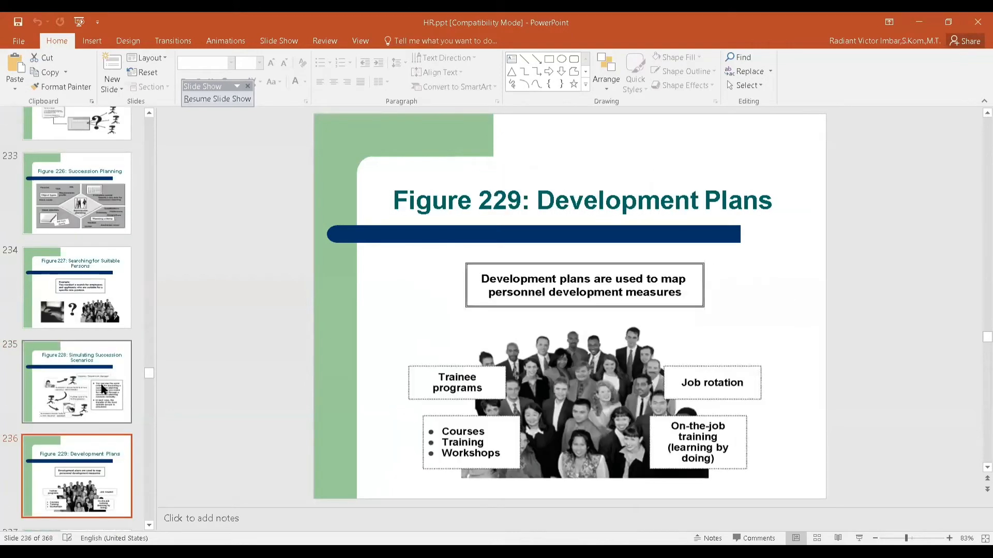
pyautogui.press('Down')
pyautogui.press('Down')
pyautogui.press('Down')
pyautogui.press('Down')
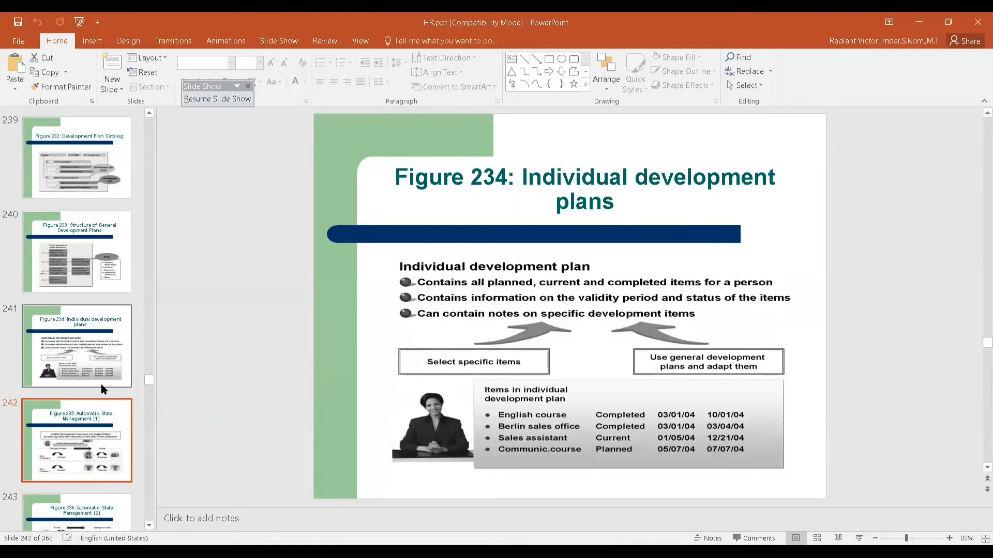
pyautogui.press('Down')
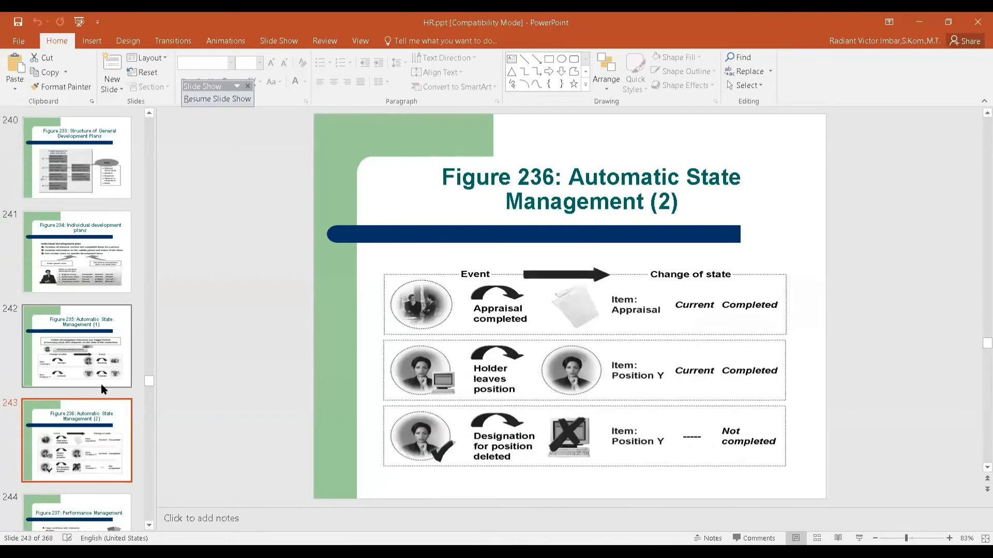
pyautogui.press('Down')
pyautogui.press('Down')
pyautogui.press('Up')
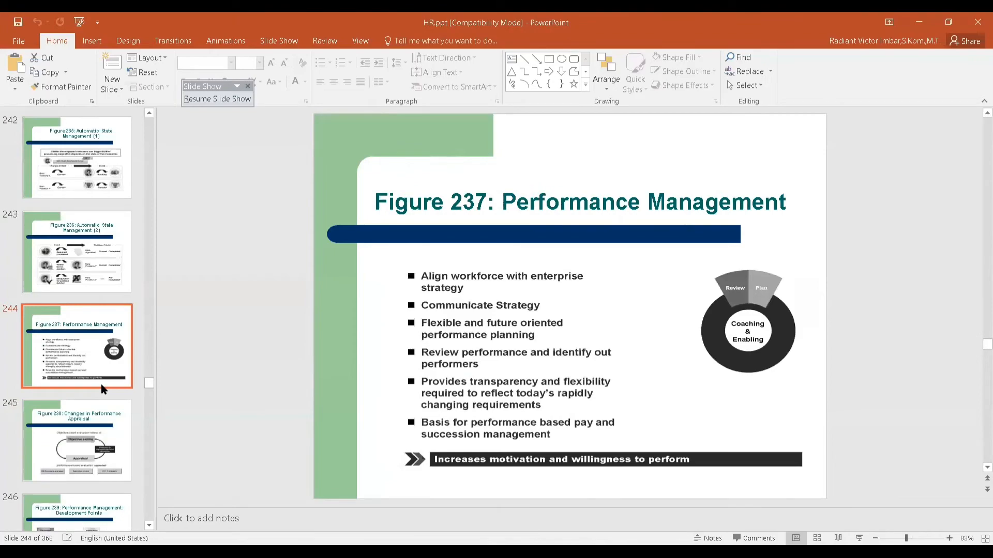
pyautogui.click(859, 539)
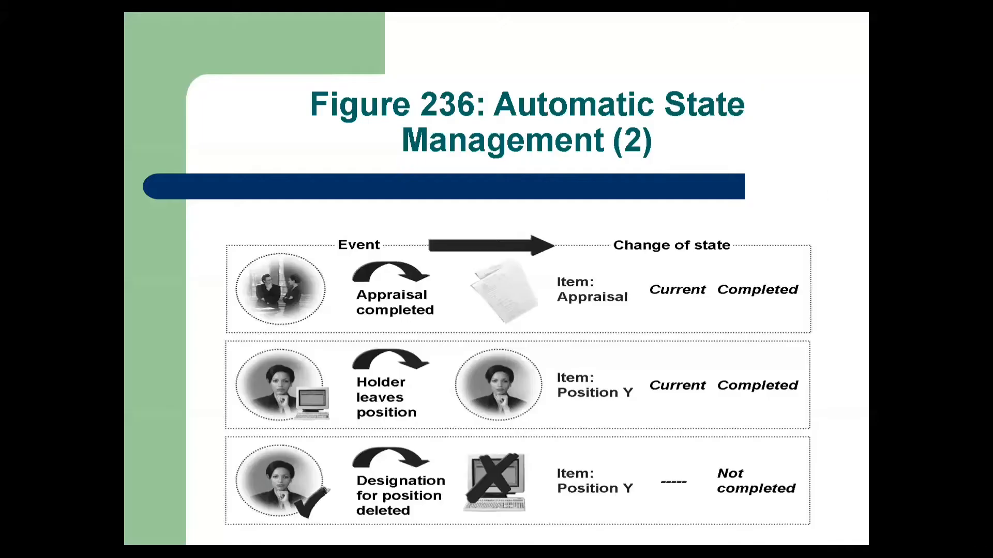
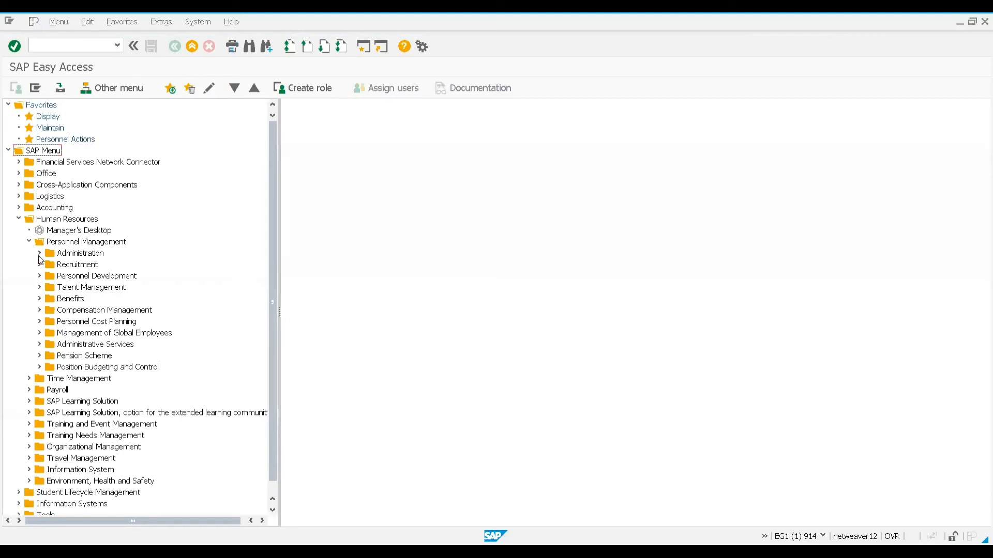
# Open HR master data maintenance under Personnel Management Administration and load the first employee in the group 00 hit list.
pyautogui.click(40, 255)
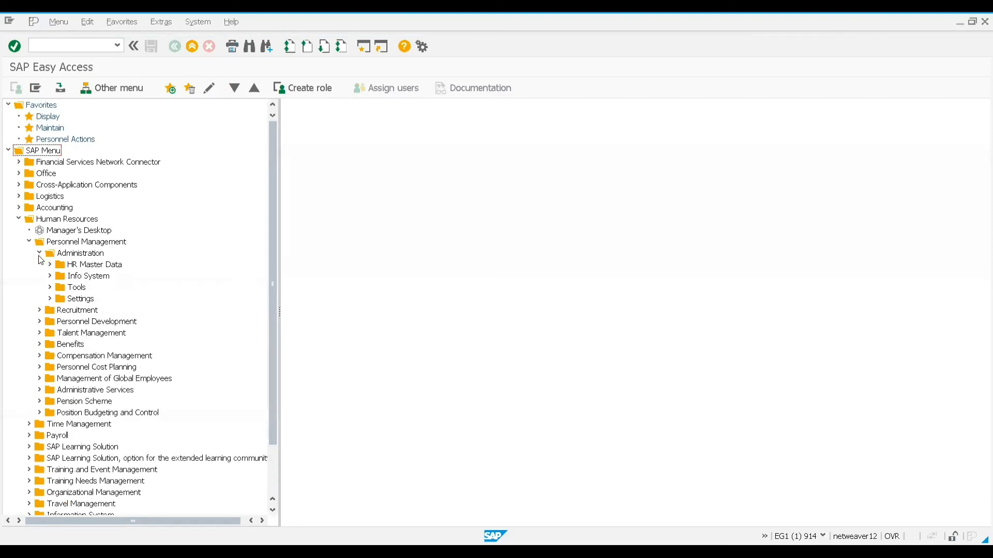
pyautogui.click(50, 264)
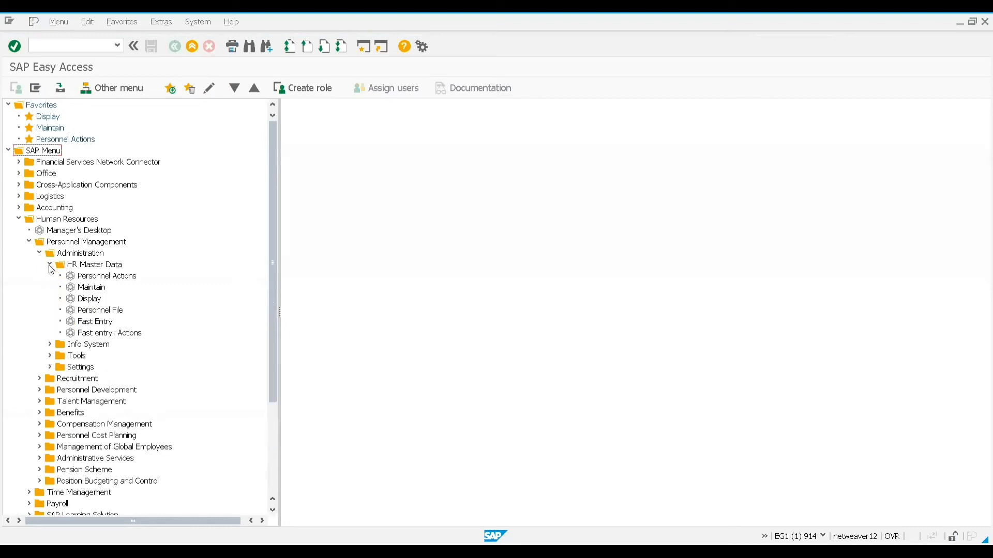
pyautogui.click(88, 288)
pyautogui.doubleClick(92, 289)
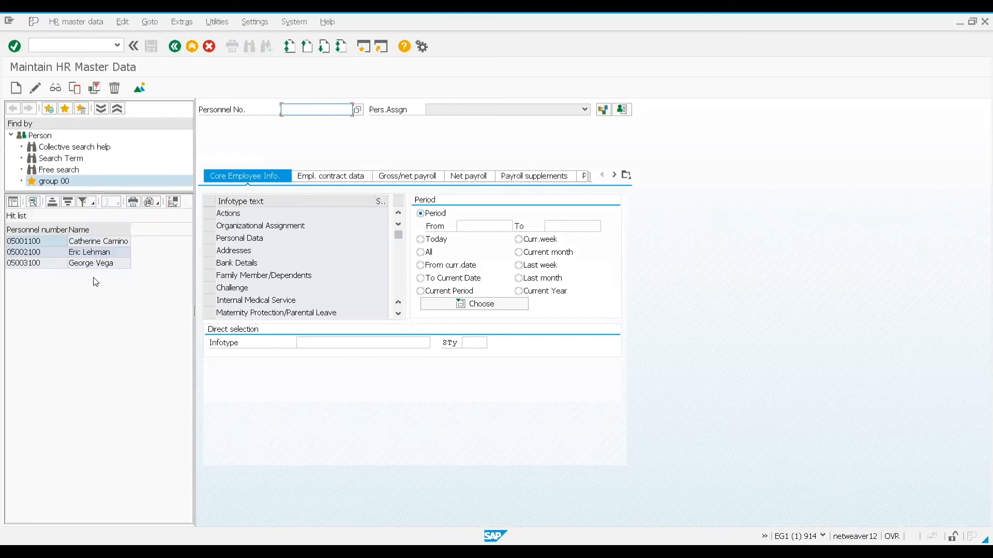
pyautogui.doubleClick(84, 241)
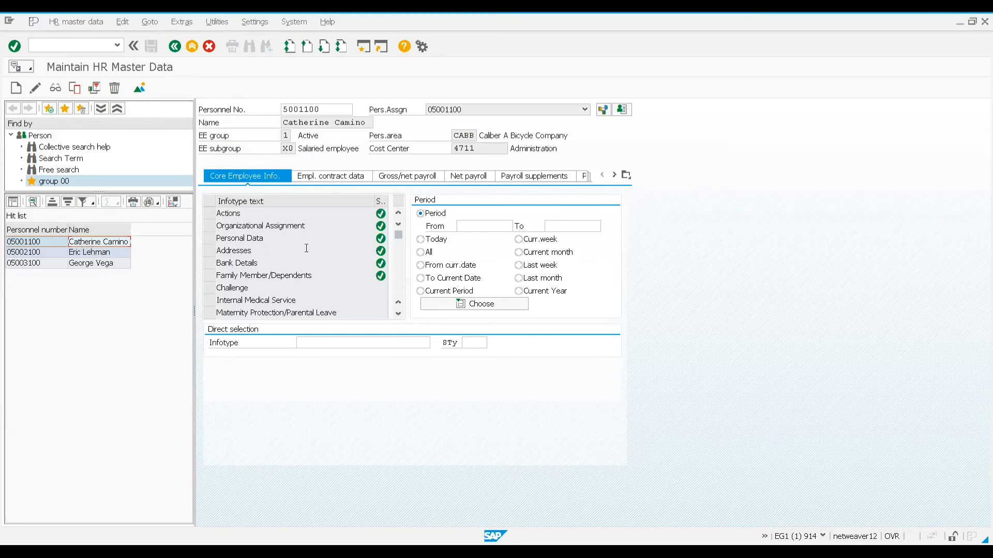
# Select infotype 0105 (Communication) with subtype 0001 (System user name) for the employee.
pyautogui.click(341, 345)
pyautogui.write('010')
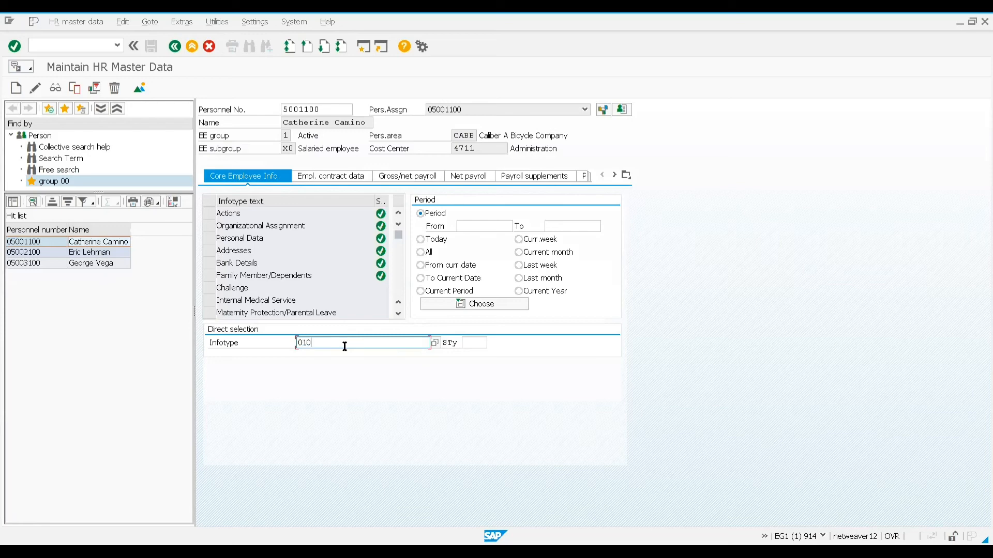
pyautogui.write('5')
pyautogui.click(474, 343)
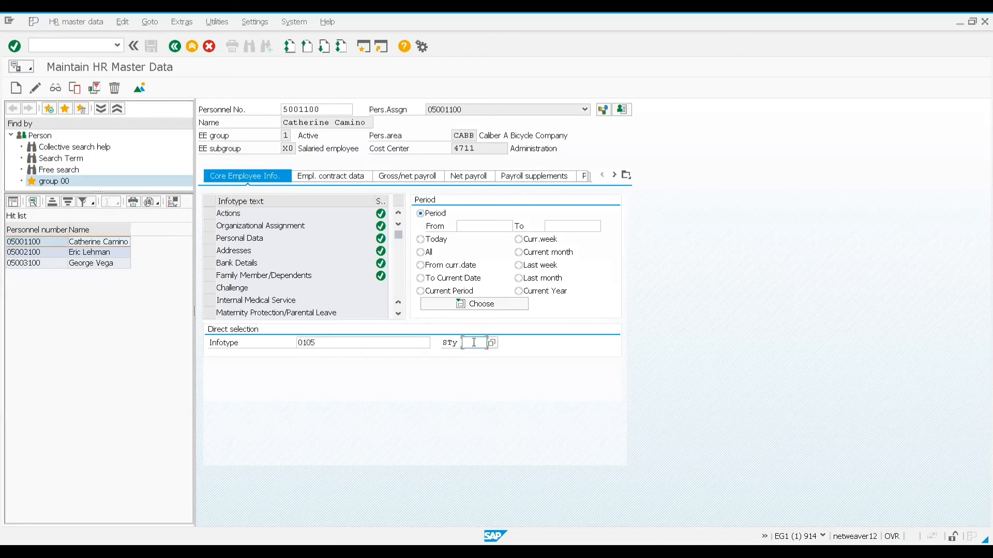
pyautogui.write('0001')
pyautogui.press('Return')
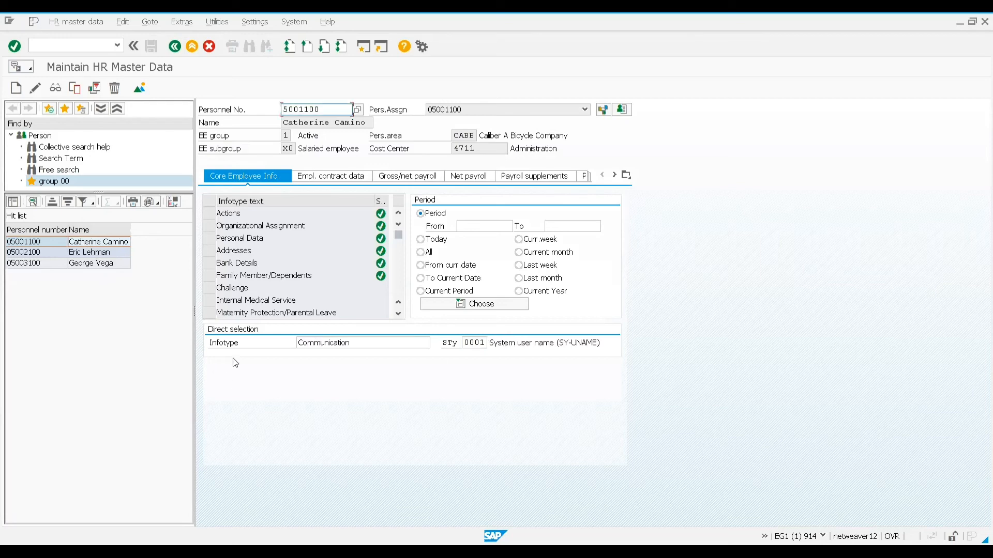
pyautogui.click(309, 342)
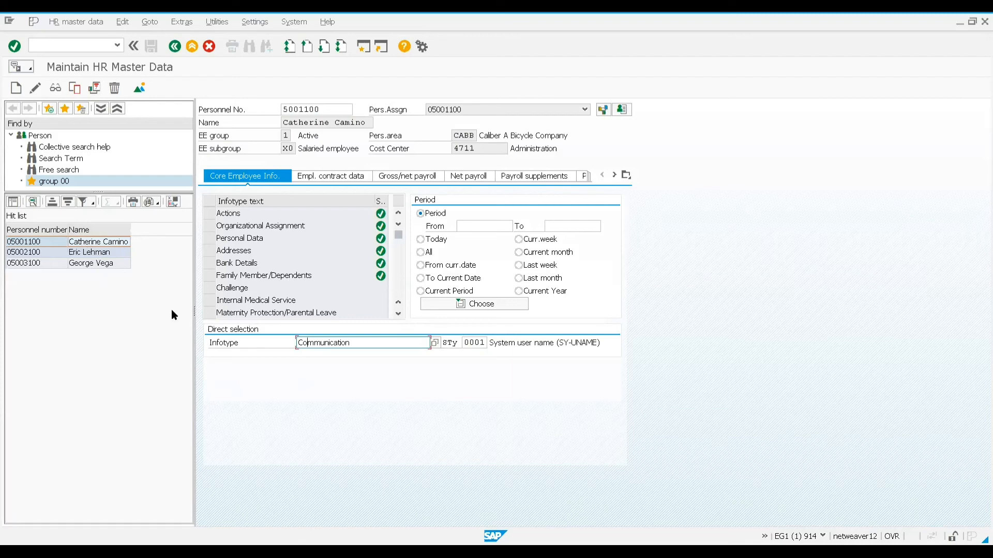
# Create the Communication record with System ID 15HR050A-00 and save it, accepting the warnings.
pyautogui.click(16, 89)
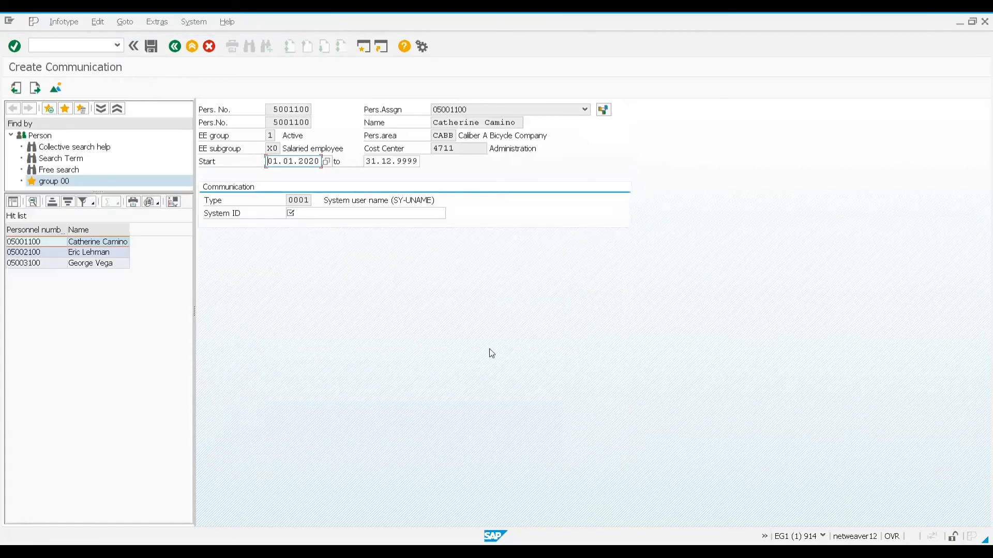
pyautogui.click(361, 216)
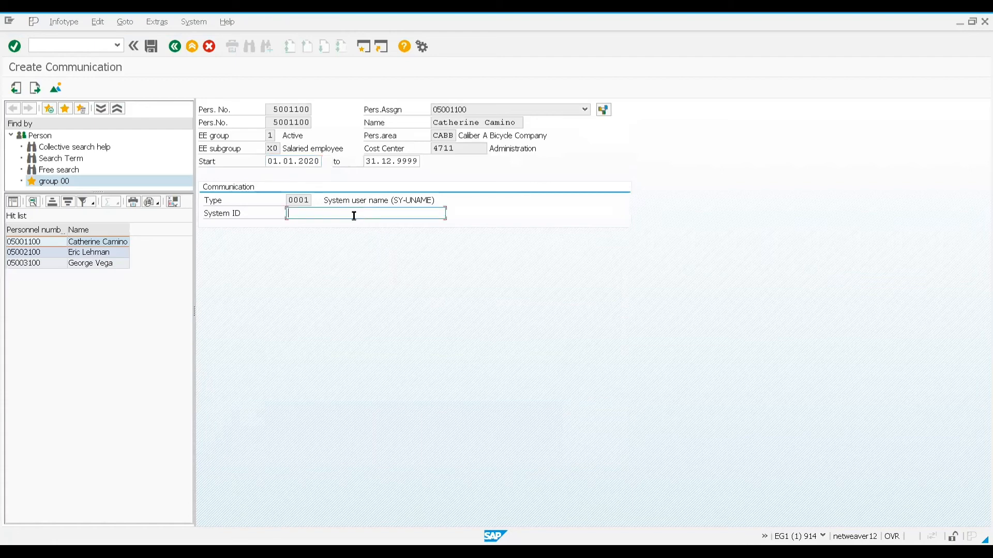
pyautogui.write('15HR050A-00')
pyautogui.click(151, 47)
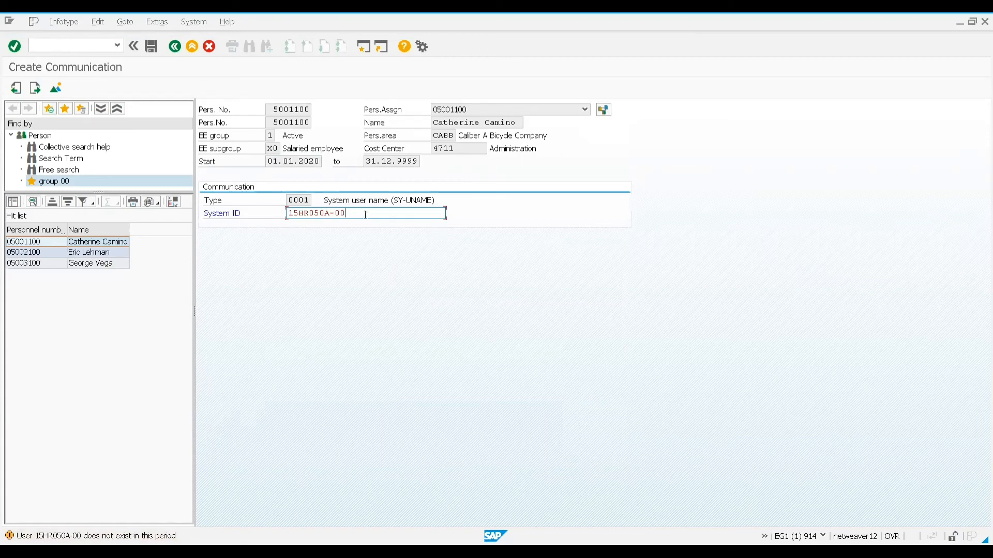
pyautogui.press('Return')
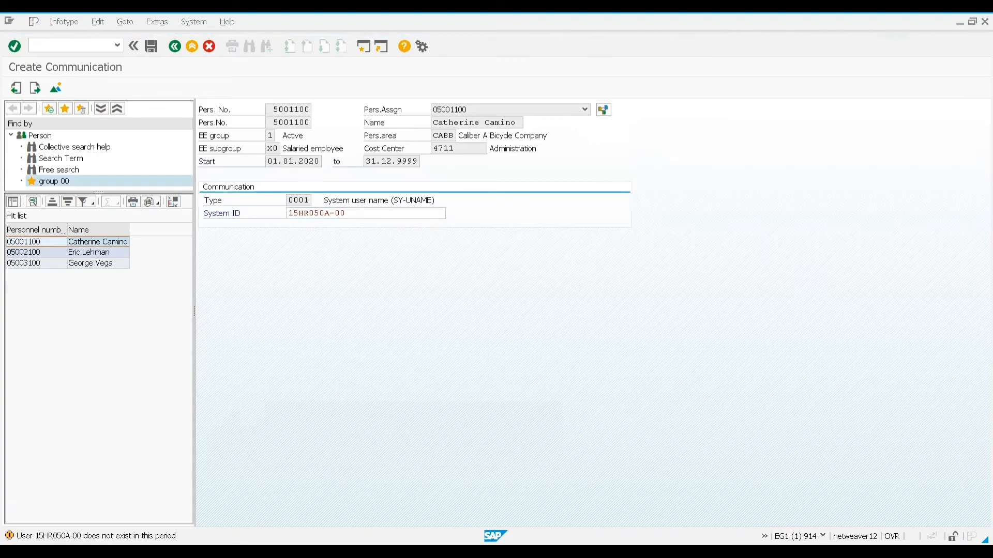
pyautogui.press('Return')
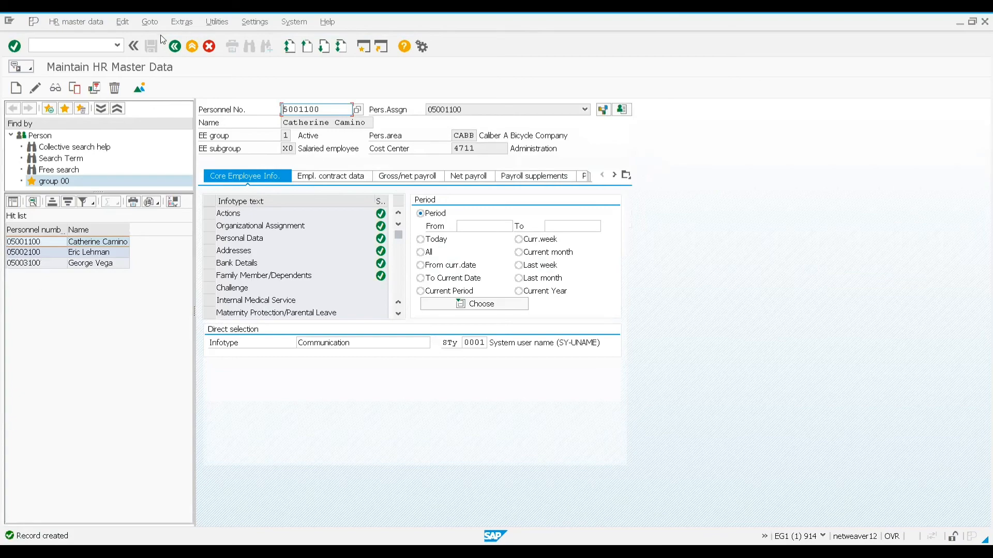
# Leave HR master data maintenance and open the settings for Personnel Development.
pyautogui.click(176, 48)
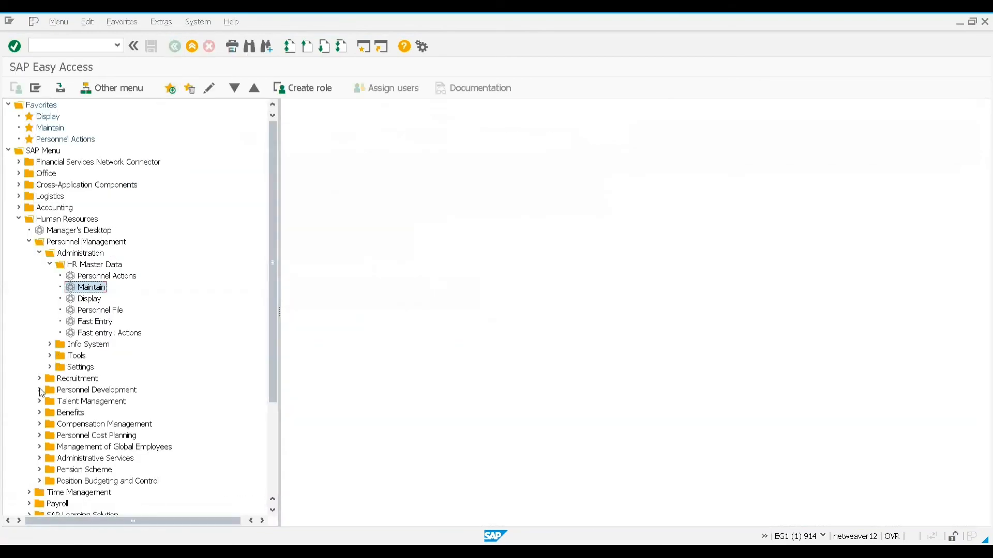
pyautogui.scroll(-2, 133, 326)
pyautogui.doubleClick(132, 323)
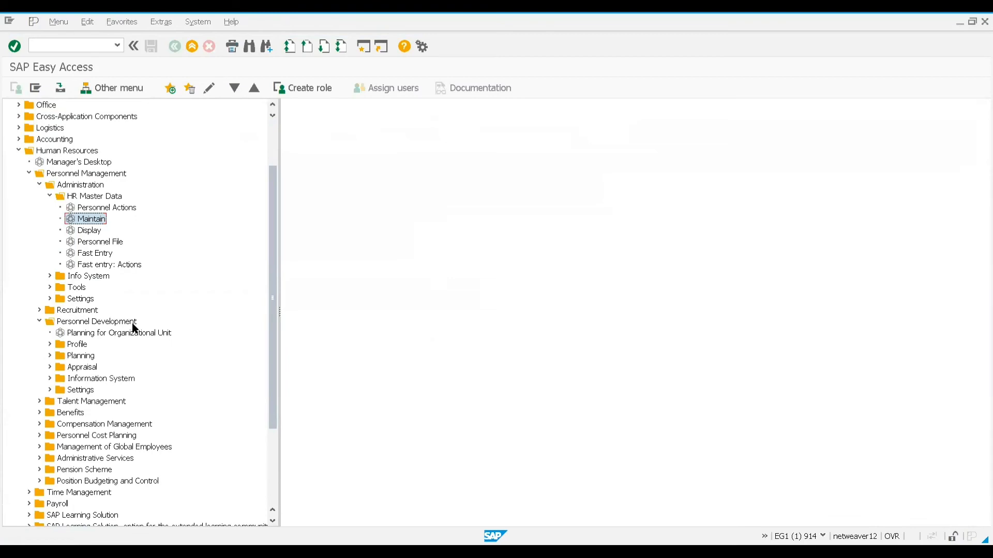
pyautogui.scroll(-1, 134, 328)
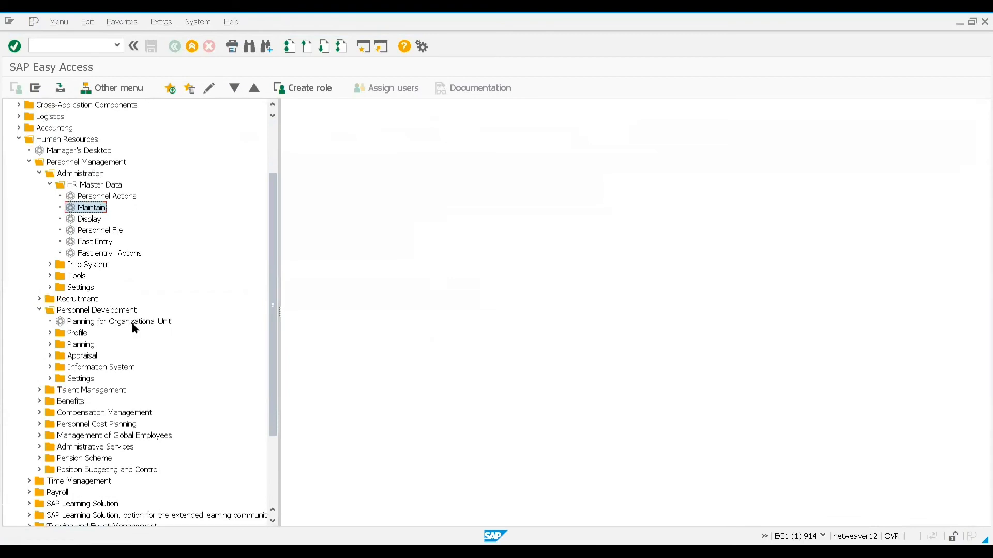
pyautogui.scroll(-1, 134, 328)
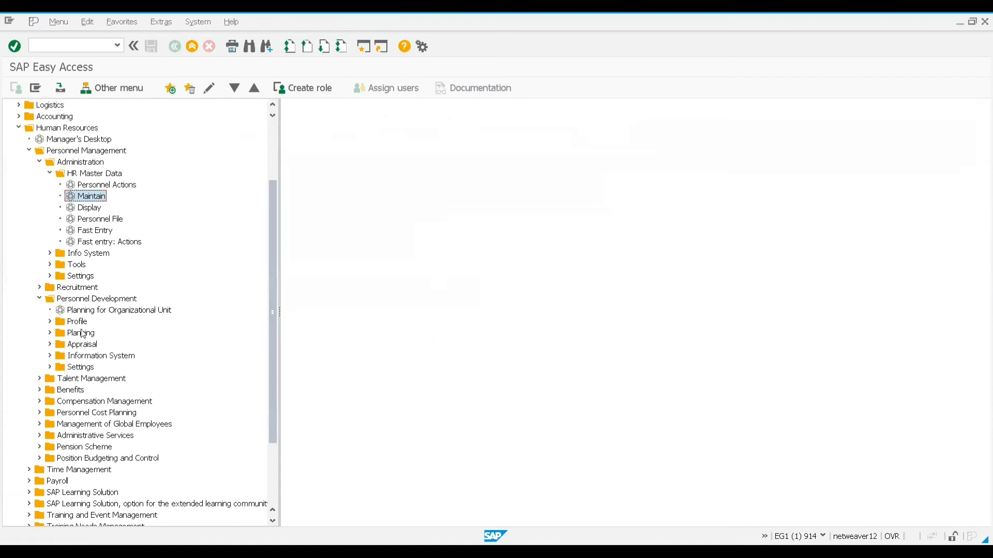
pyautogui.click(49, 368)
pyautogui.doubleClick(87, 380)
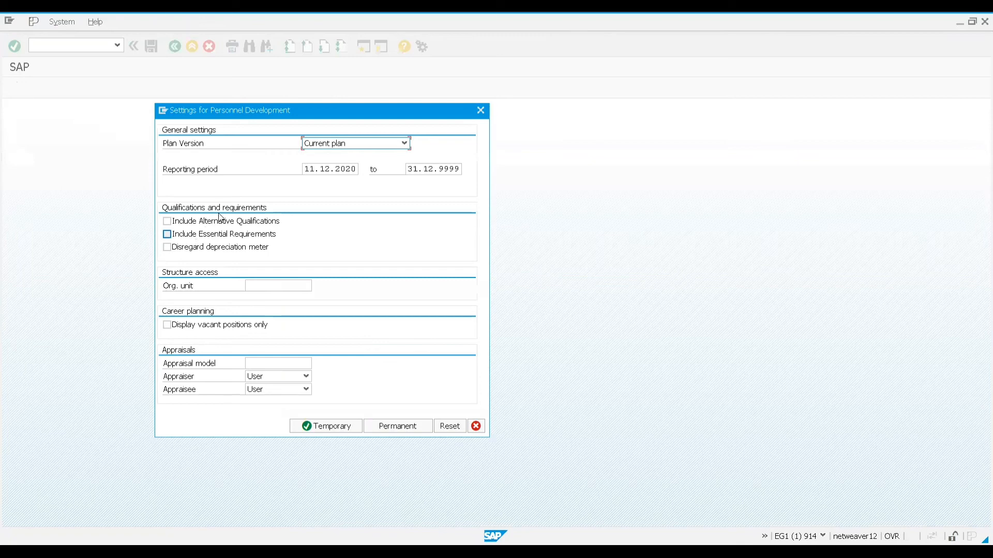
# Set both Appraiser and Appraisee to Person in the Personnel Development settings and save them permanently.
pyautogui.click(341, 148)
pyautogui.click(307, 377)
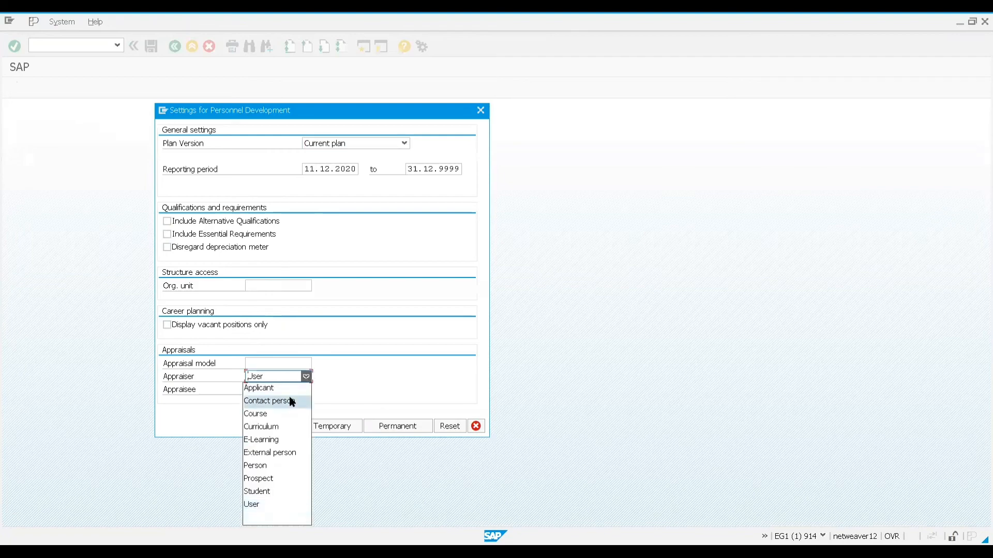
pyautogui.click(265, 466)
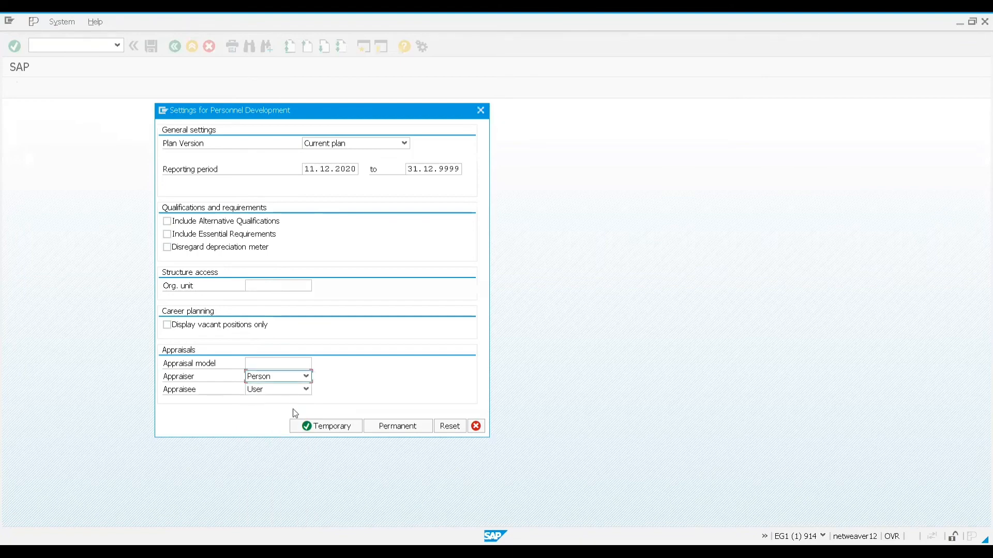
pyautogui.click(306, 390)
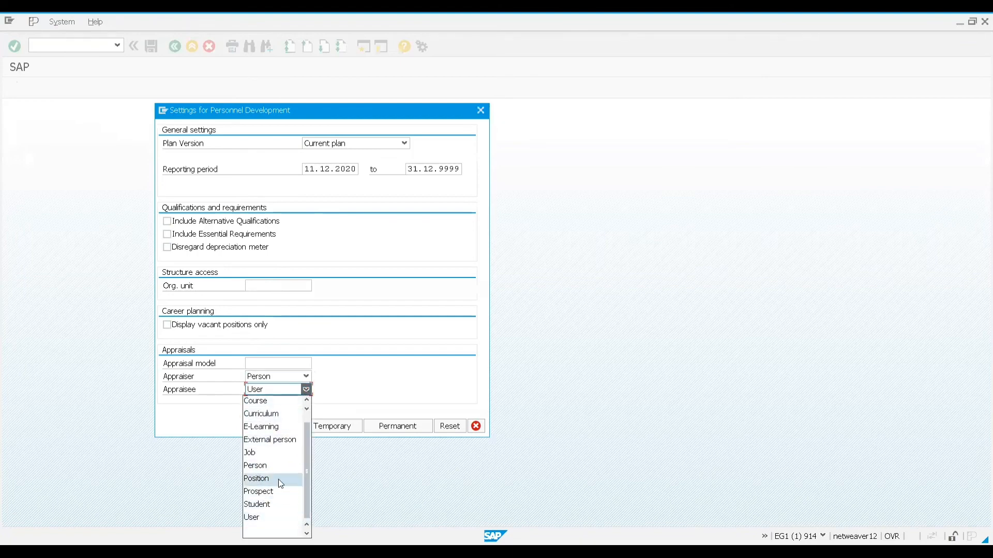
pyautogui.click(272, 468)
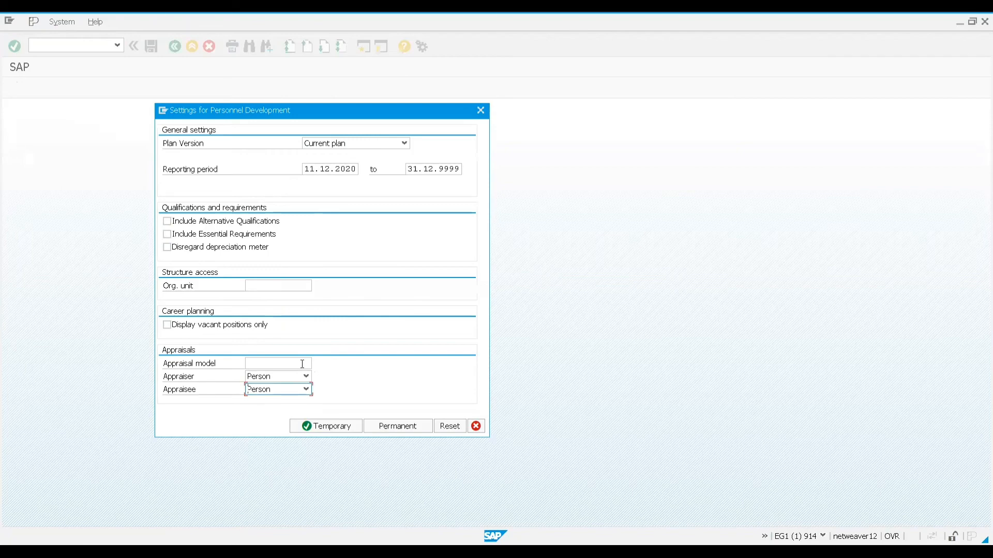
pyautogui.click(403, 427)
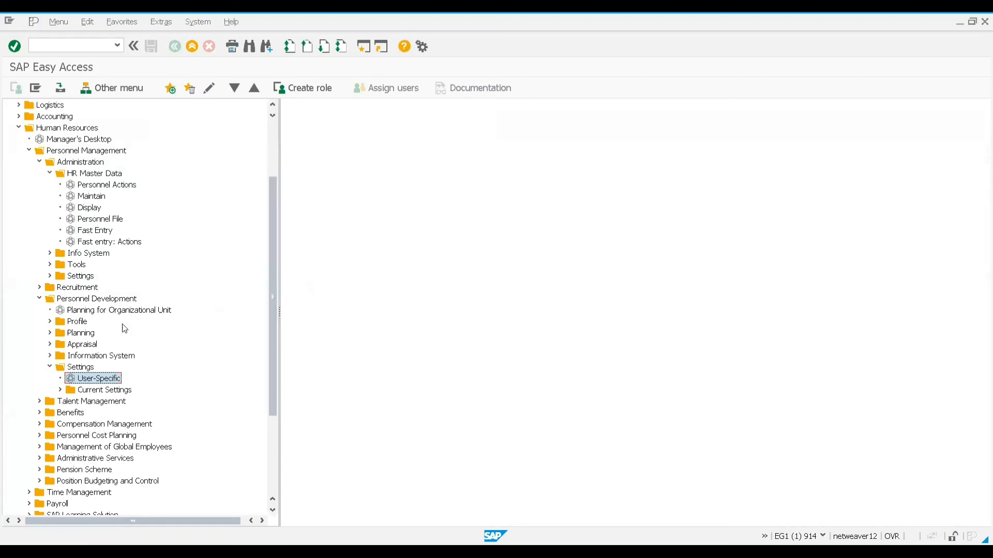
# Create a new appraisal under Personnel Development using the template PC4YOU: Performance Planning 2003 HR050.
pyautogui.click(50, 345)
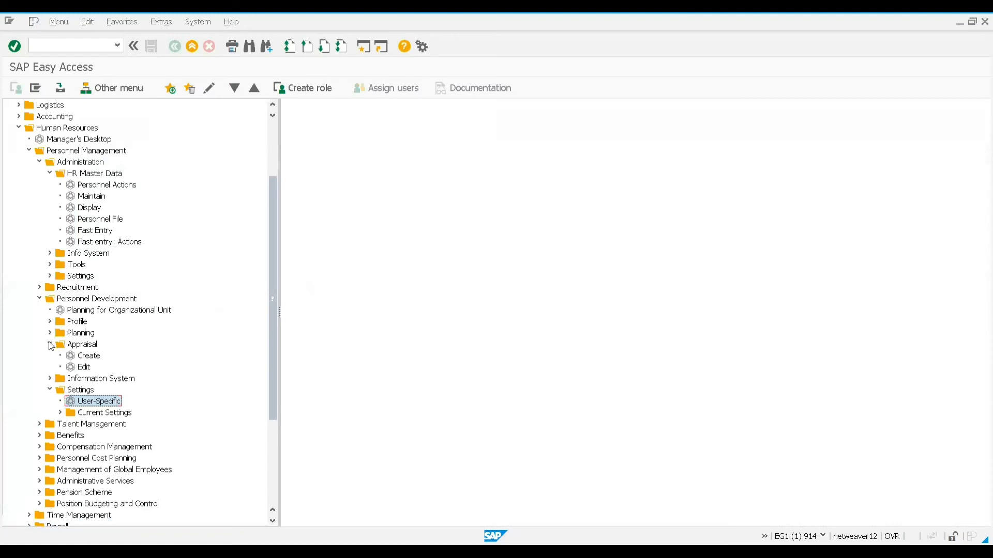
pyautogui.doubleClick(88, 356)
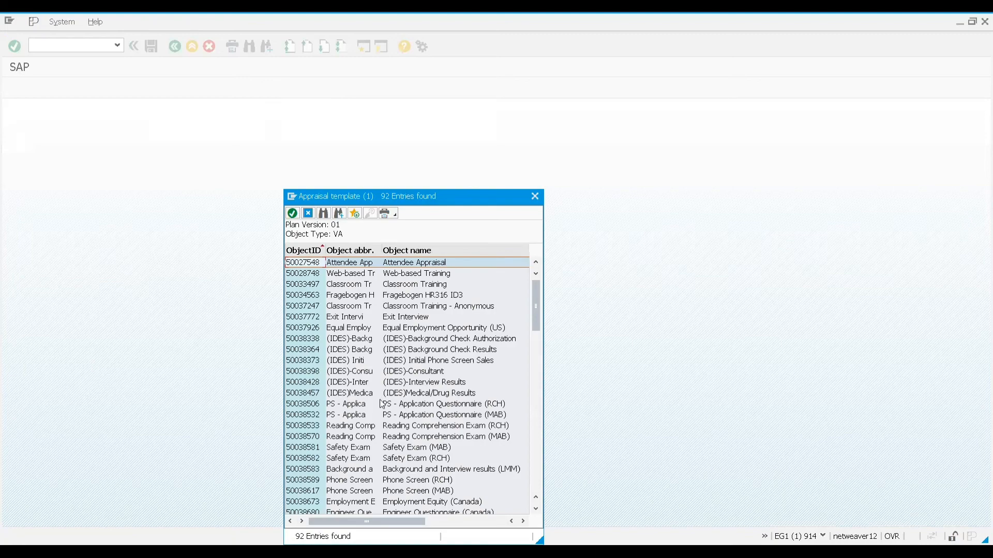
pyautogui.scroll(-5, 381, 403)
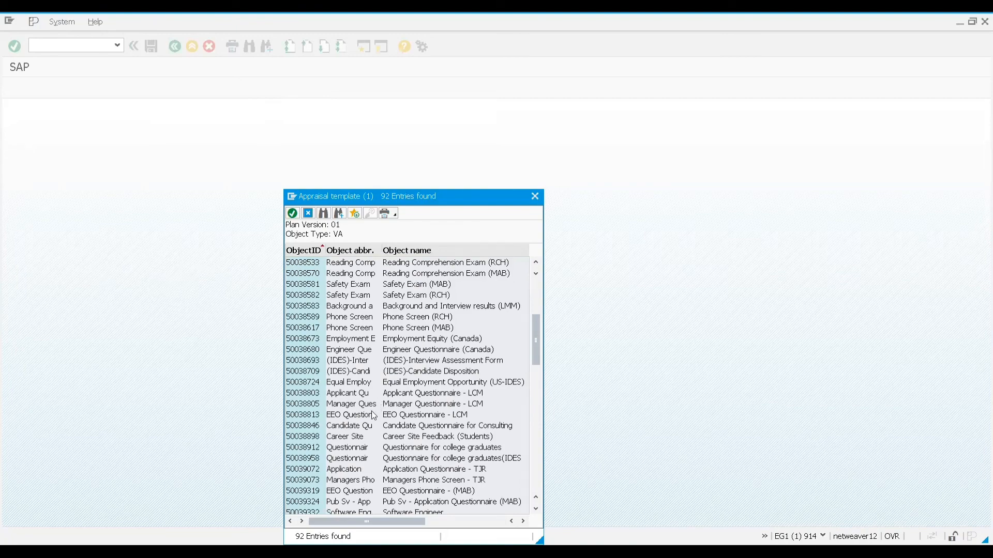
pyautogui.scroll(-8, 372, 413)
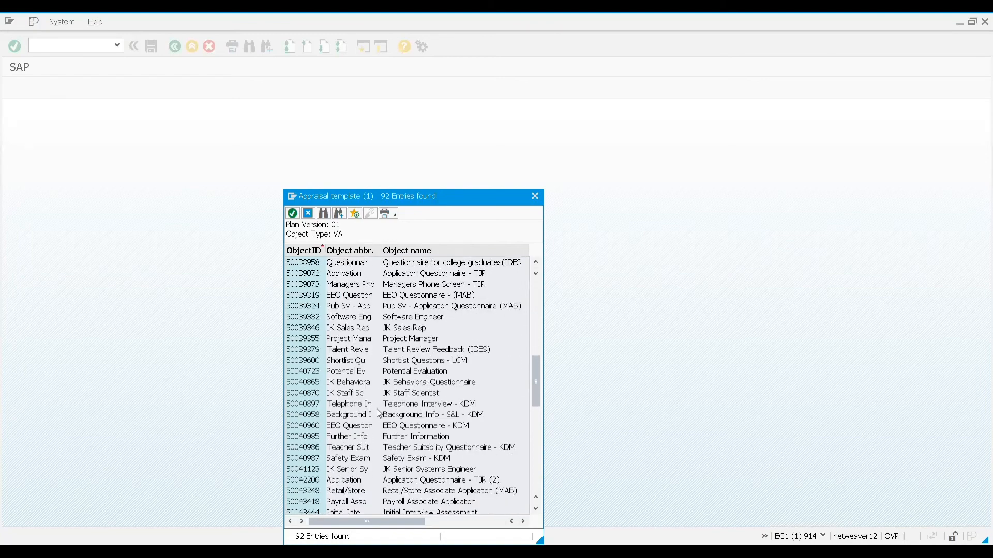
pyautogui.scroll(-1, 383, 408)
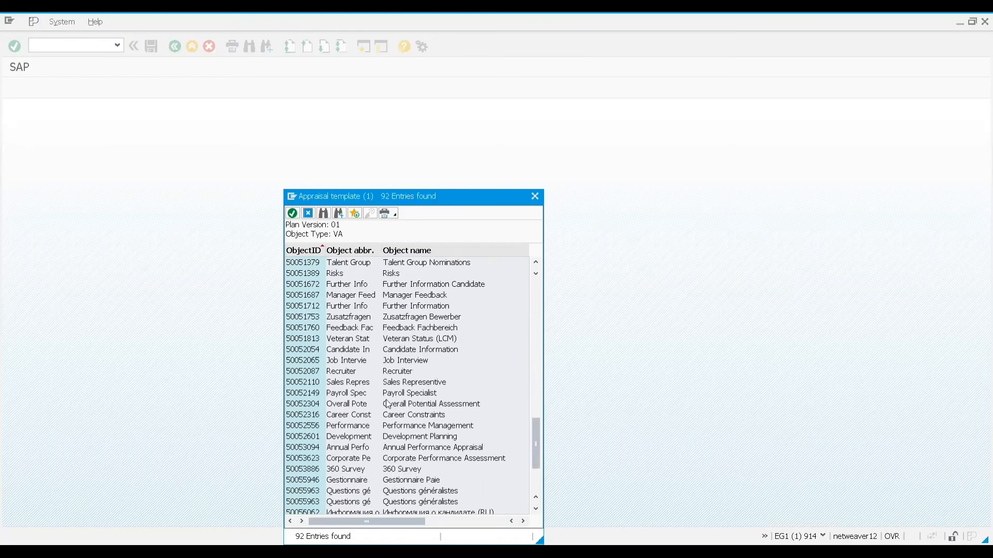
pyautogui.scroll(-3, 385, 407)
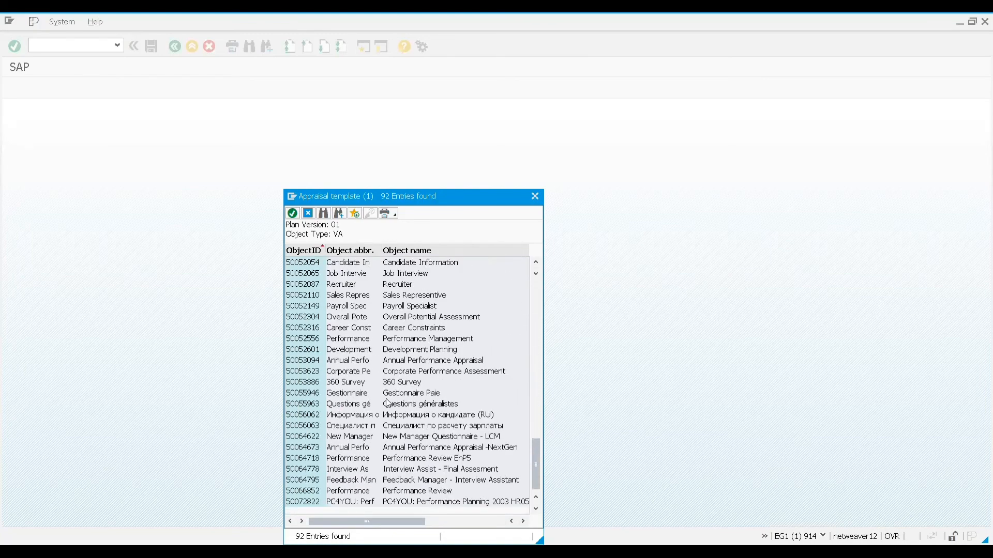
pyautogui.click(351, 503)
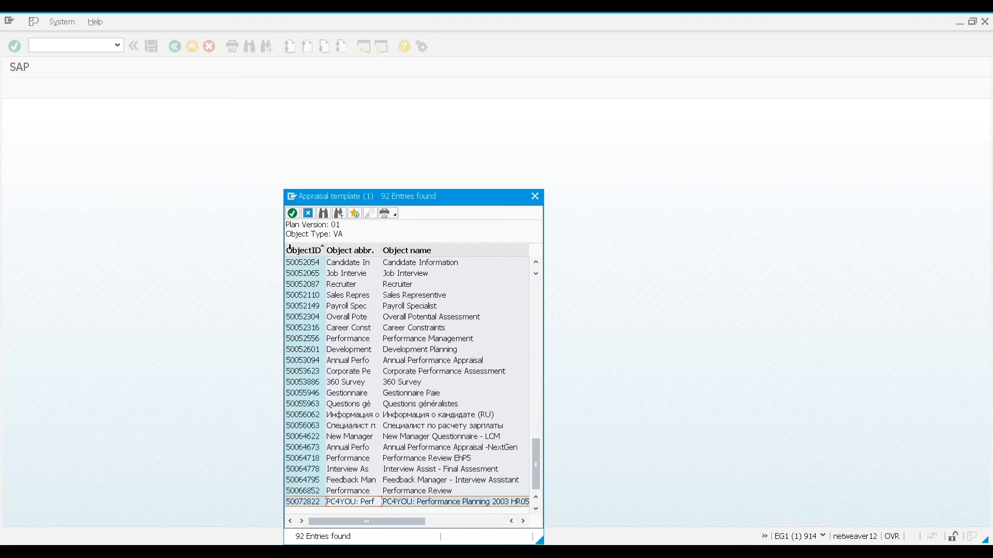
pyautogui.click(292, 213)
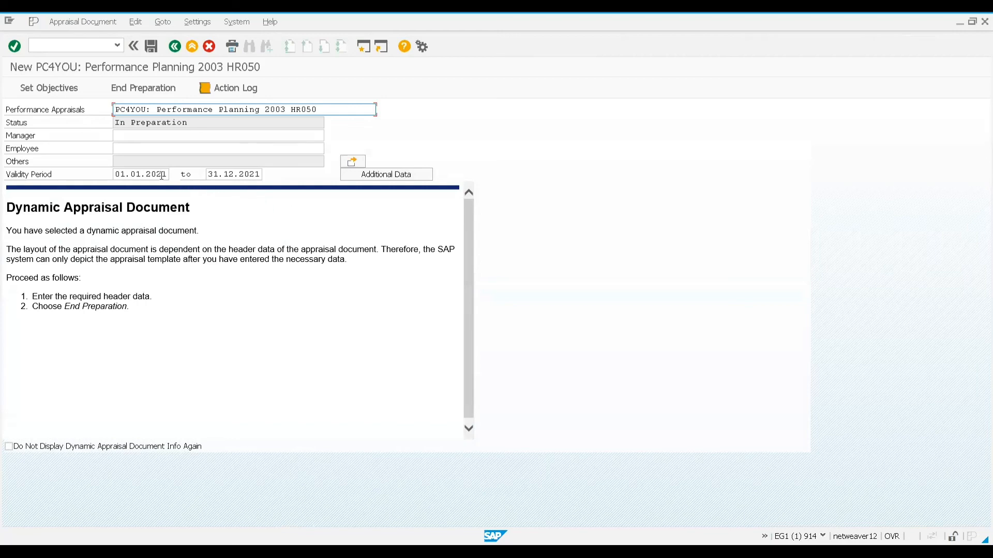
# Search for the manager by last name and assign the first person in the hit list to the appraisal.
pyautogui.click(158, 132)
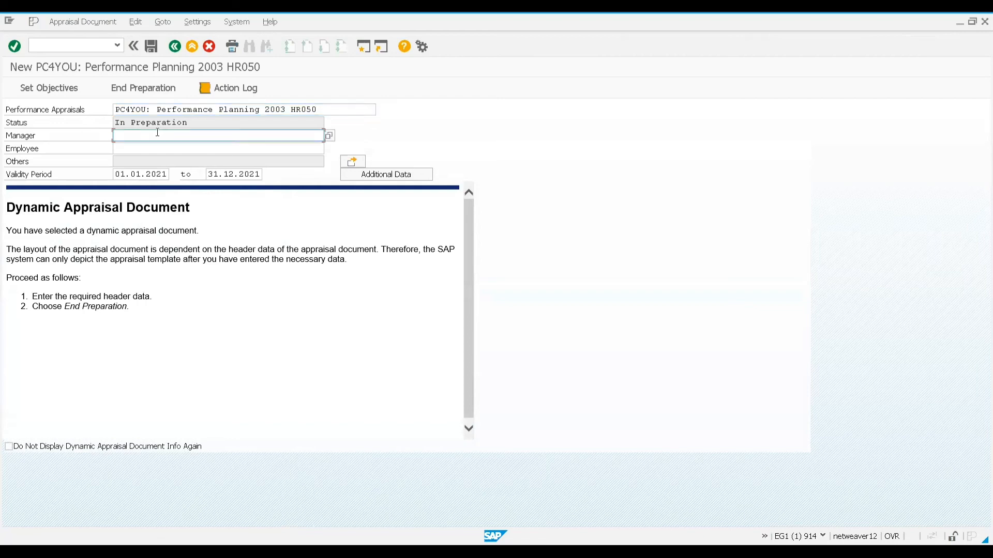
pyautogui.click(329, 136)
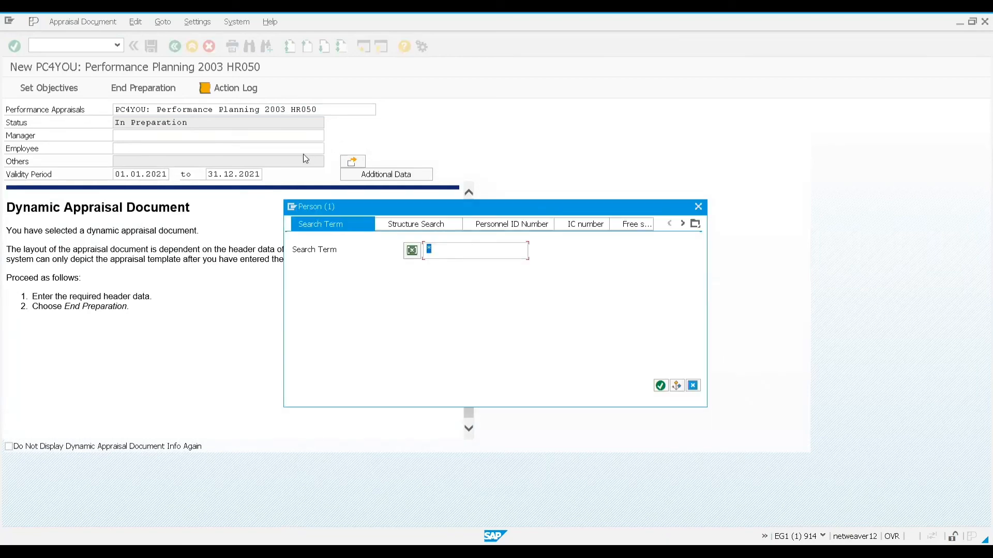
pyautogui.click(428, 249)
pyautogui.write('camino')
pyautogui.press('Return')
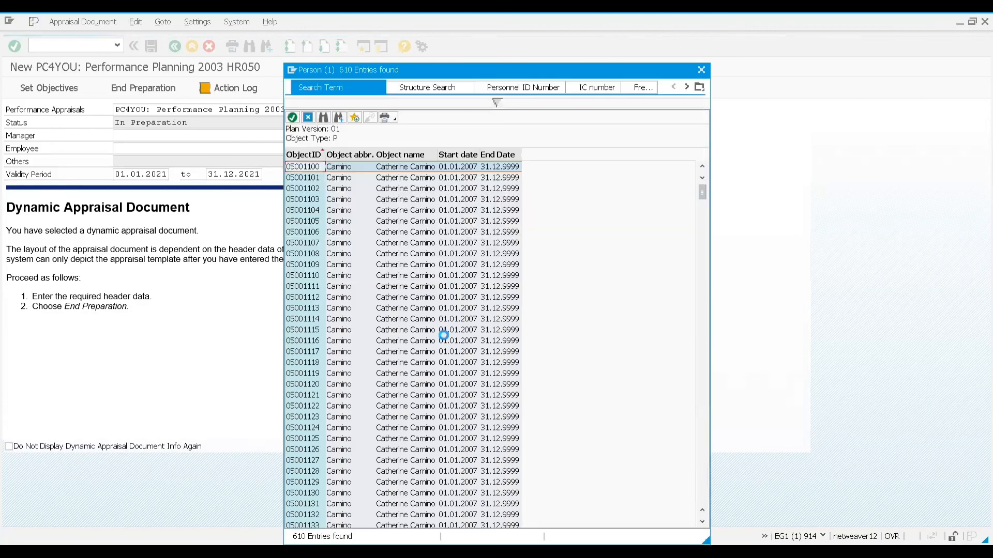
pyautogui.doubleClick(304, 167)
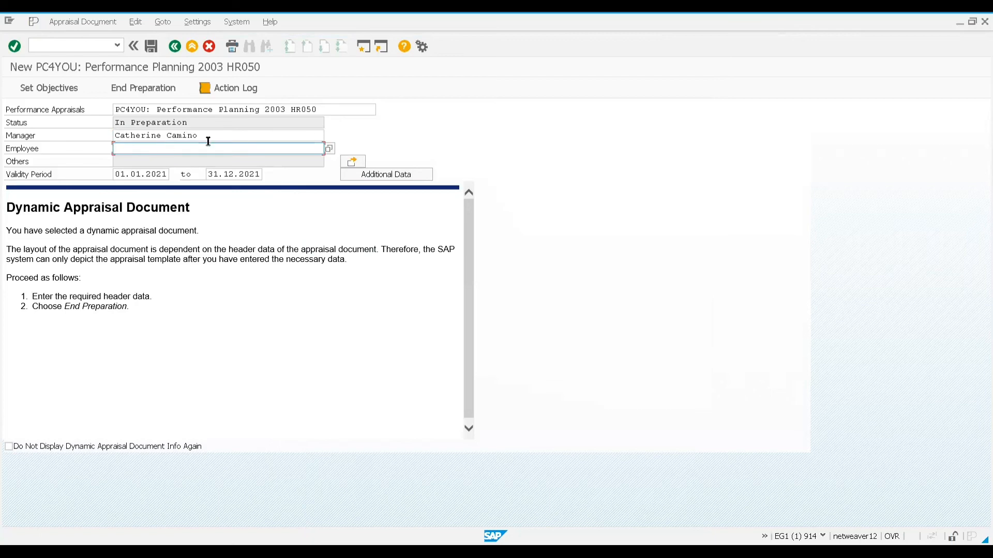
# Search for the employee by last name, assign the third person in the hit list, and start setting objectives.
pyautogui.click(329, 149)
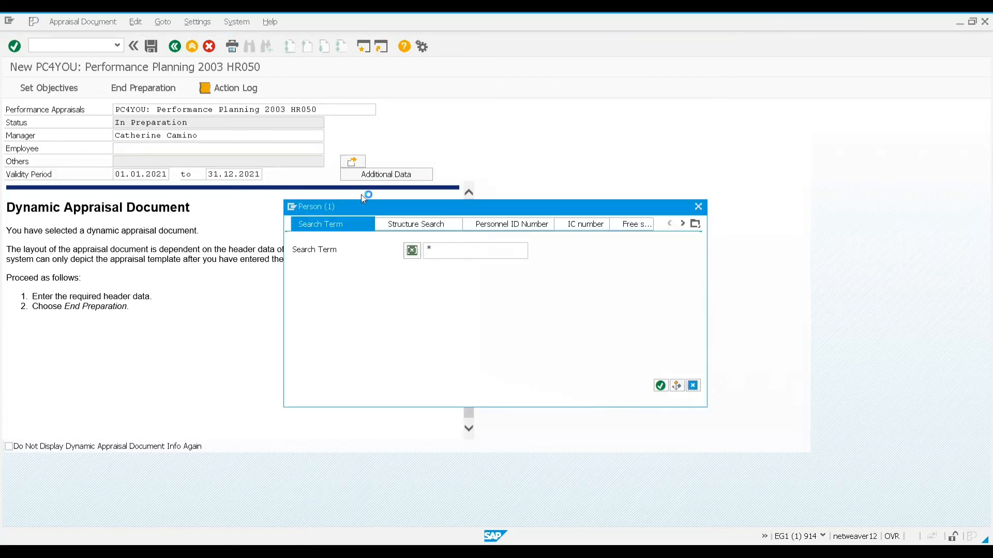
pyautogui.write('vega')
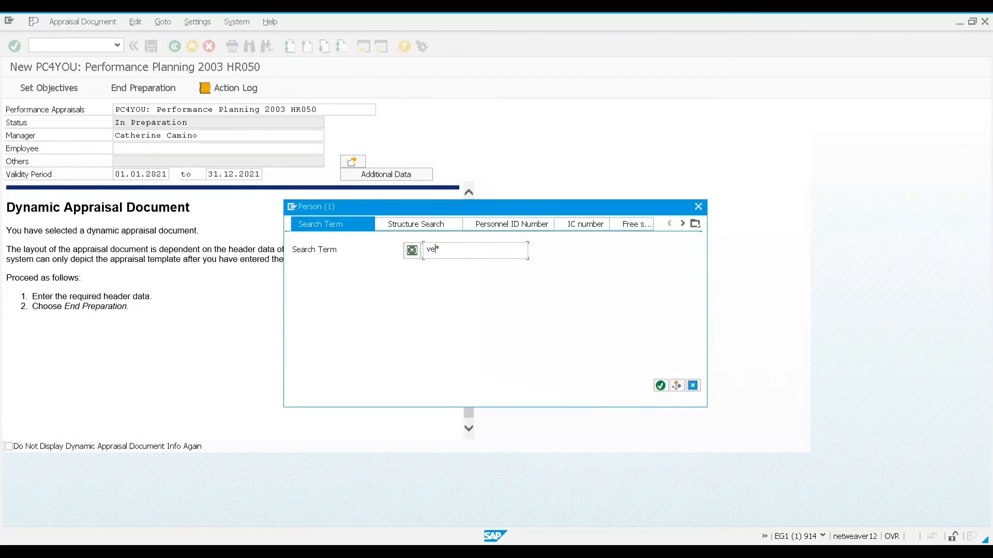
pyautogui.click(660, 386)
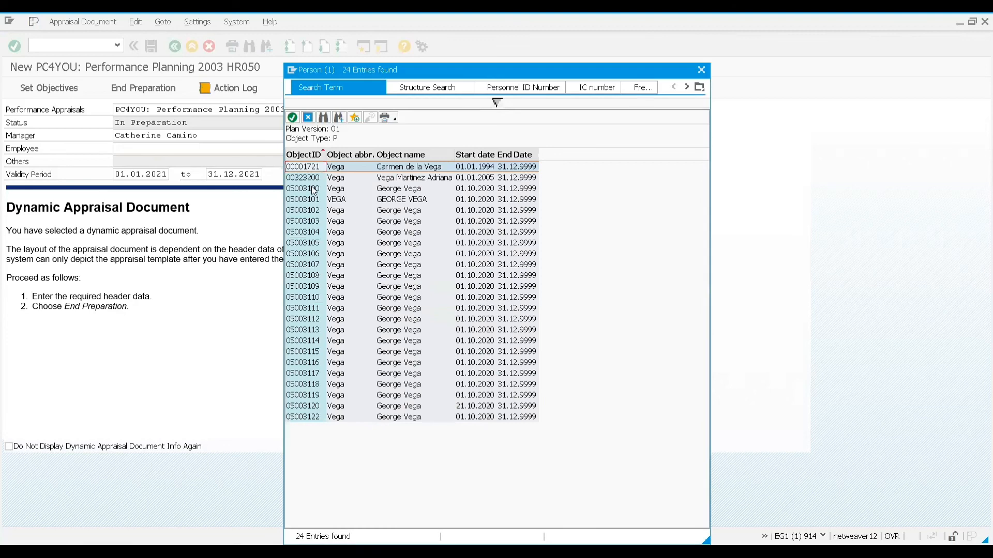
pyautogui.click(311, 188)
pyautogui.doubleClick(312, 188)
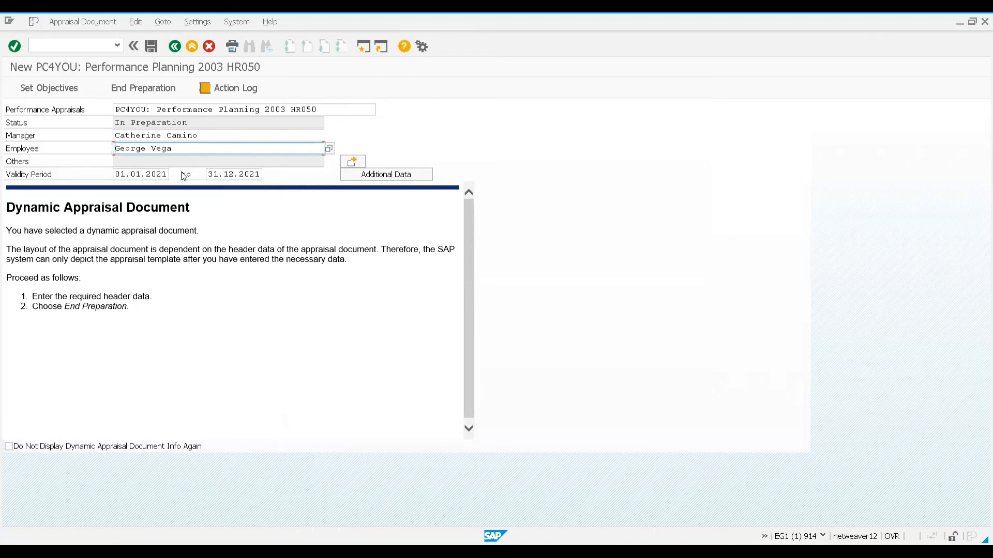
pyautogui.click(64, 91)
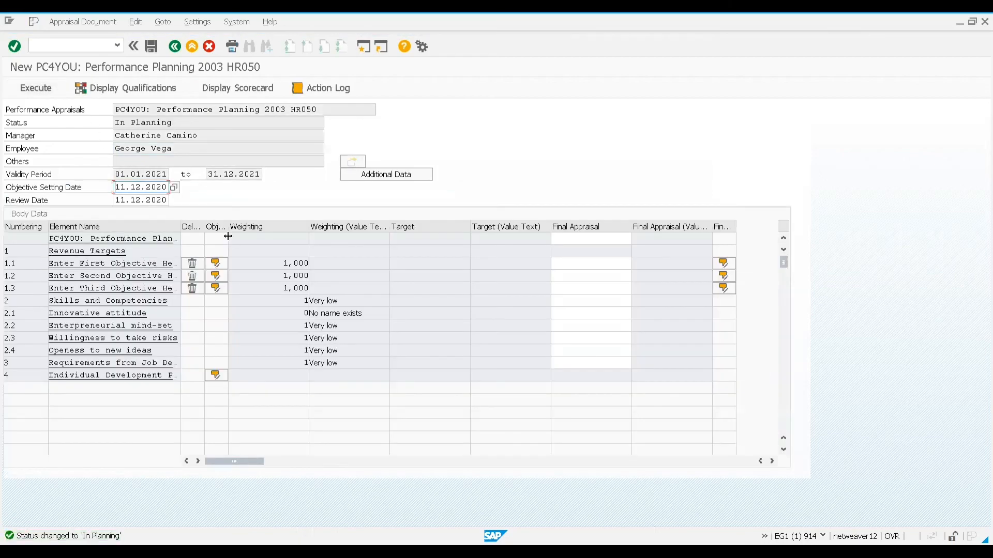
# Try to edit the element name of objective 1.1, Enter First Objective Here, in the body data.
pyautogui.click(86, 263)
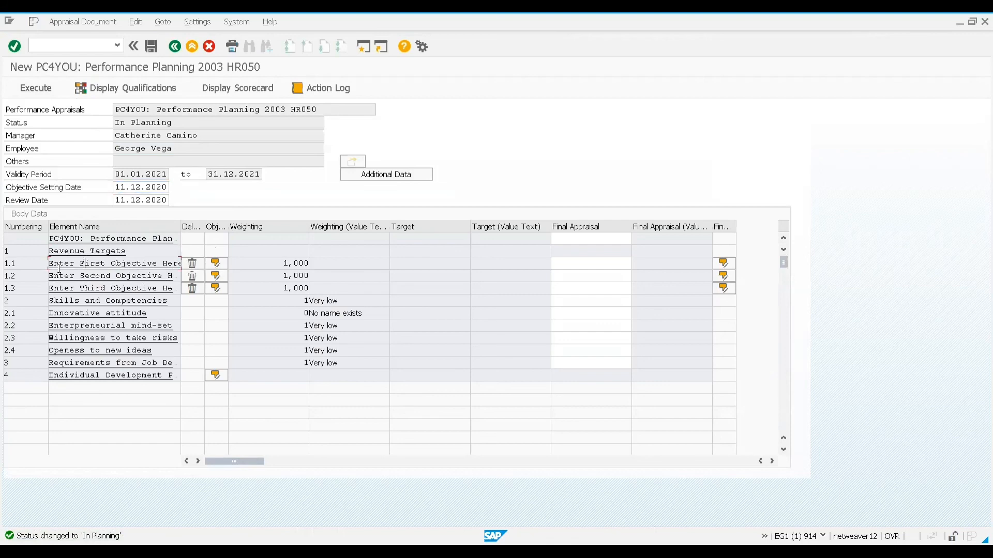
pyautogui.moveTo(53, 264); pyautogui.dragTo(142, 264)
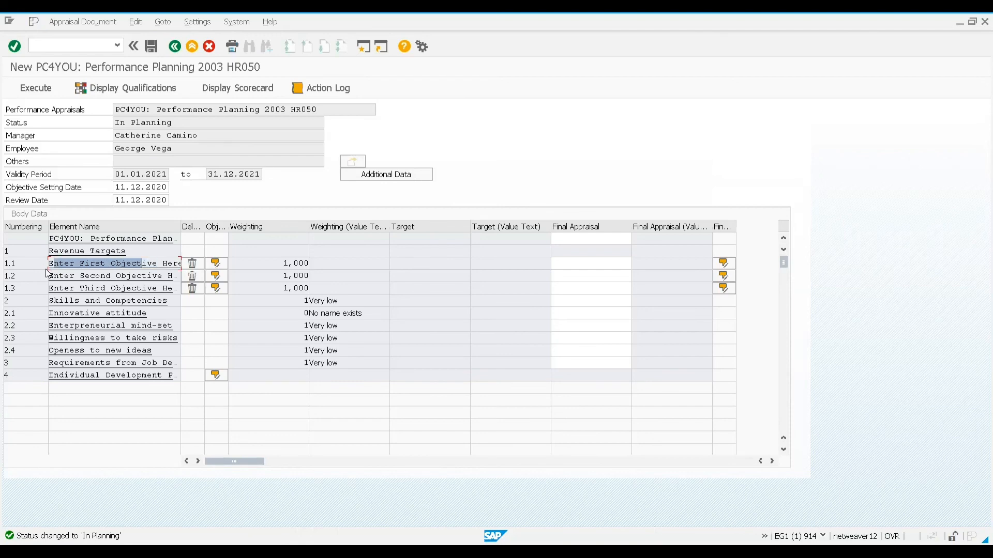
pyautogui.moveTo(54, 263); pyautogui.dragTo(195, 261)
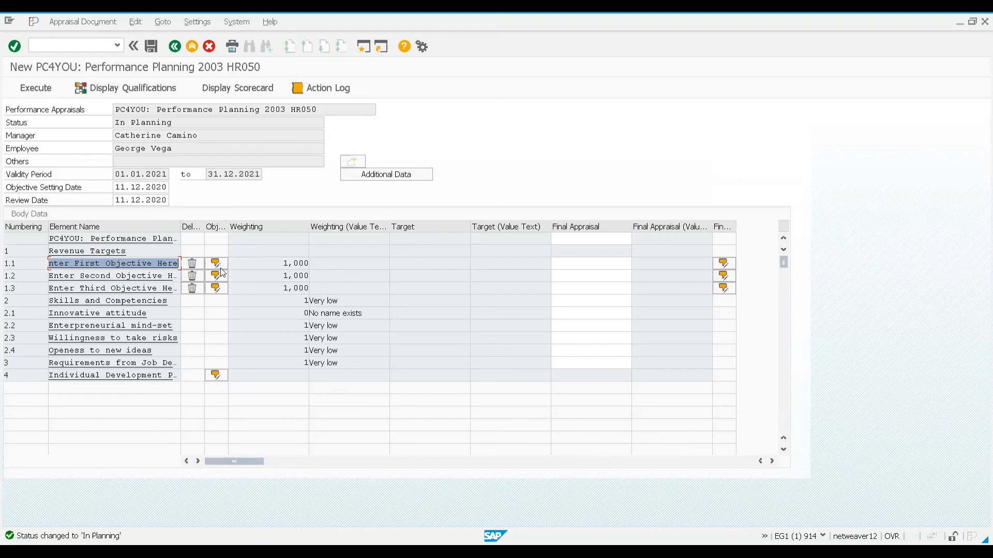
pyautogui.click(164, 263)
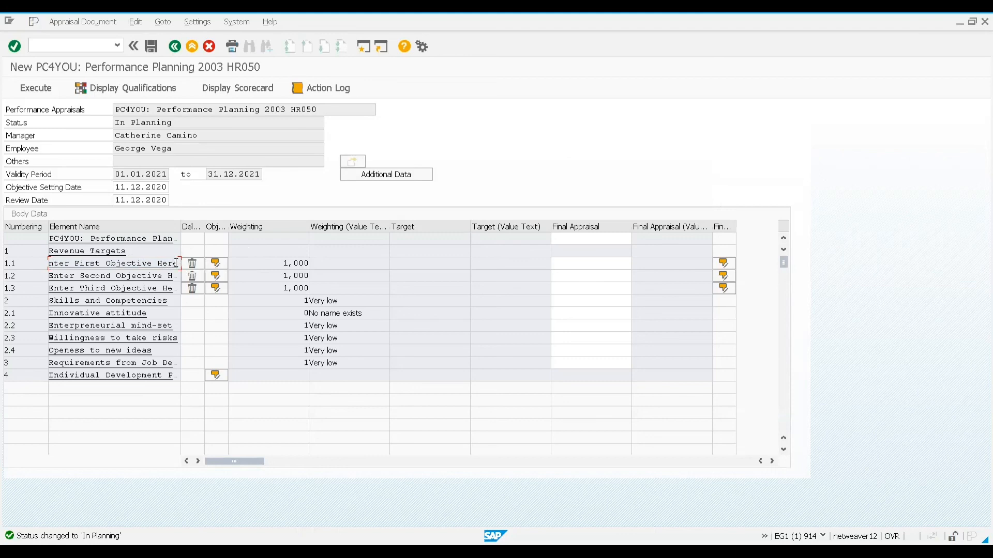
pyautogui.moveTo(176, 263); pyautogui.dragTo(66, 268)
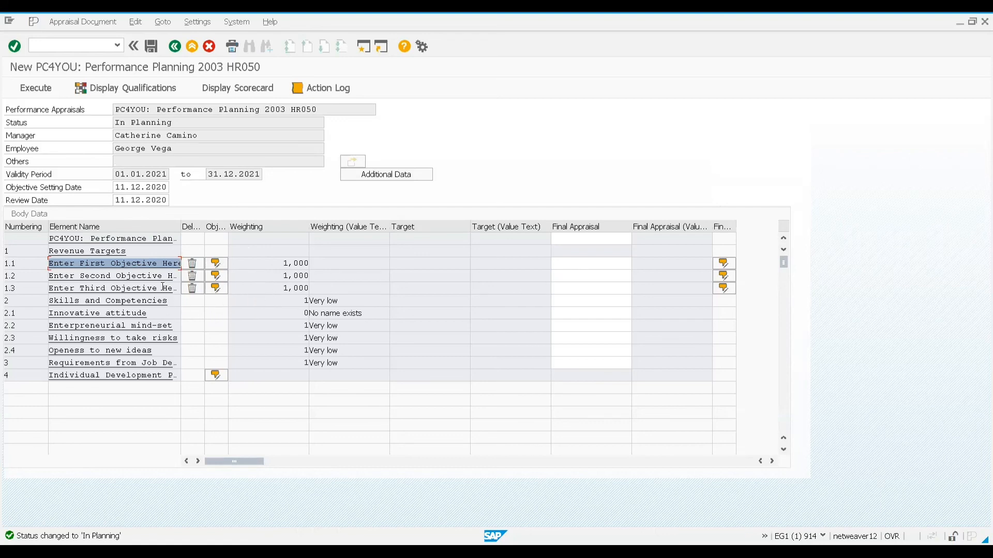
pyautogui.click(103, 264)
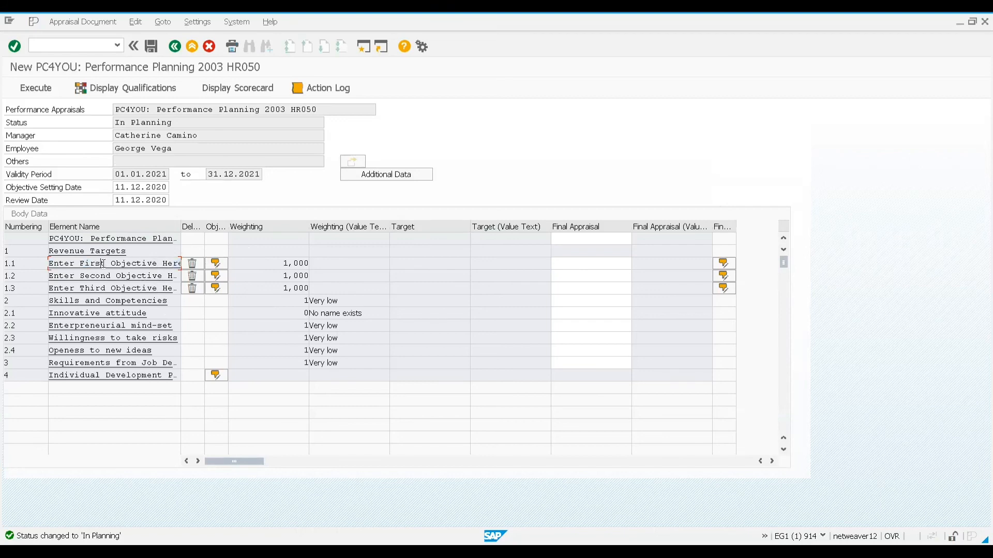
pyautogui.rightClick(103, 263)
pyautogui.press('Escape')
pyautogui.click(576, 298)
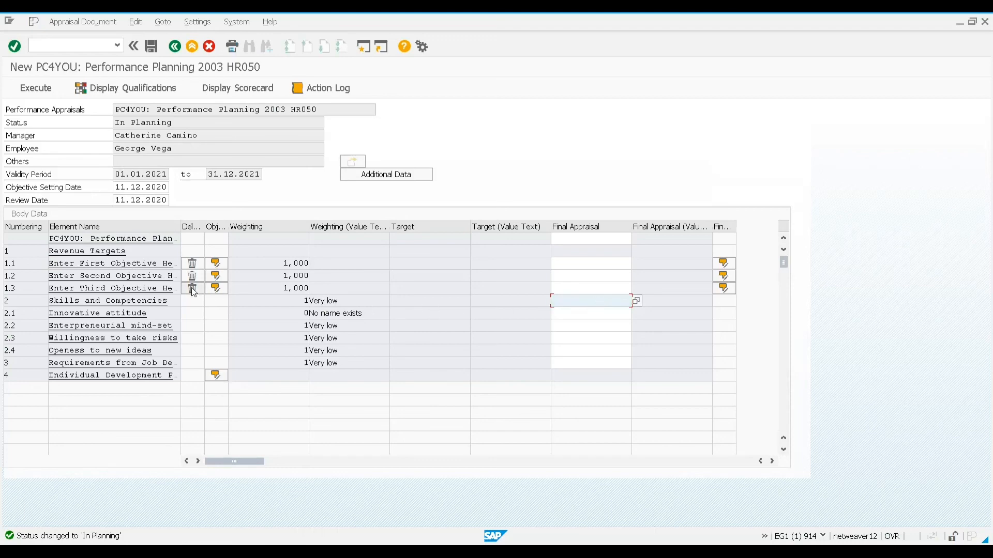
# Delete the third objective under Revenue Targets, and view the objective setting note of objective 1.1.
pyautogui.click(192, 289)
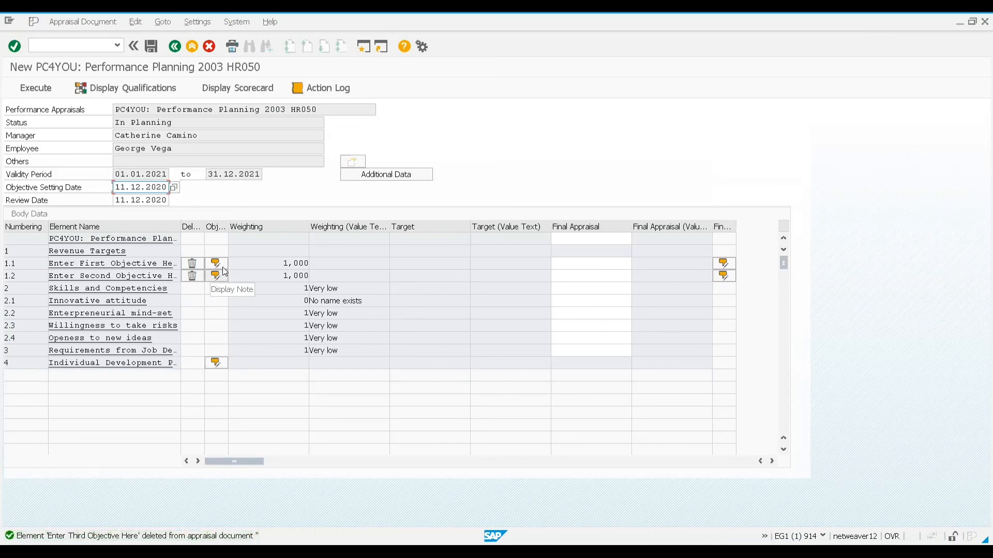
pyautogui.click(214, 265)
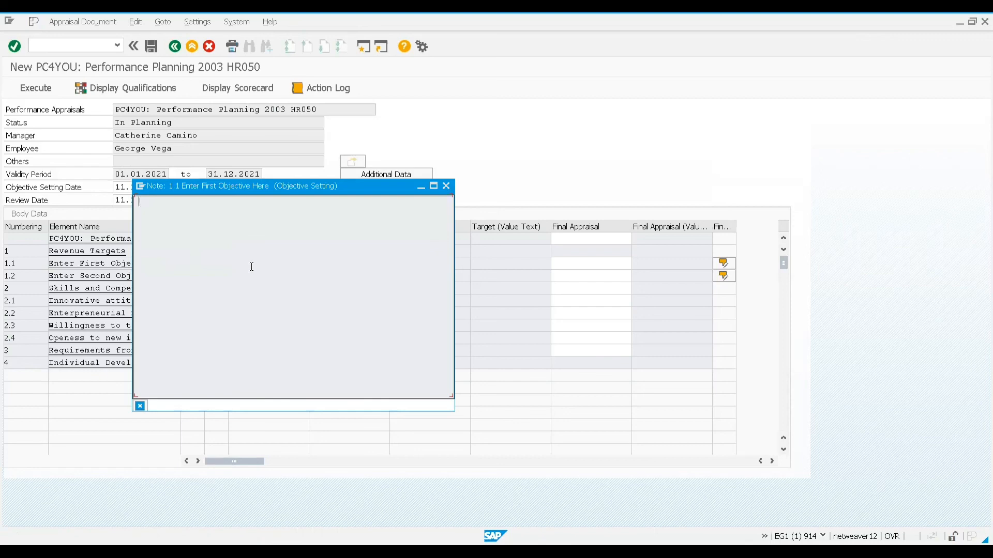
pyautogui.click(116, 237)
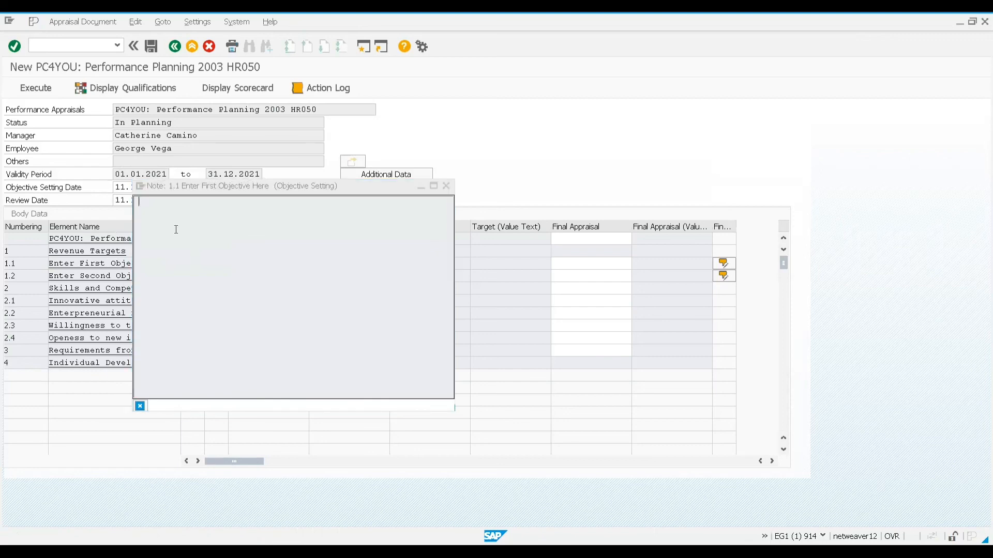
pyautogui.click(446, 186)
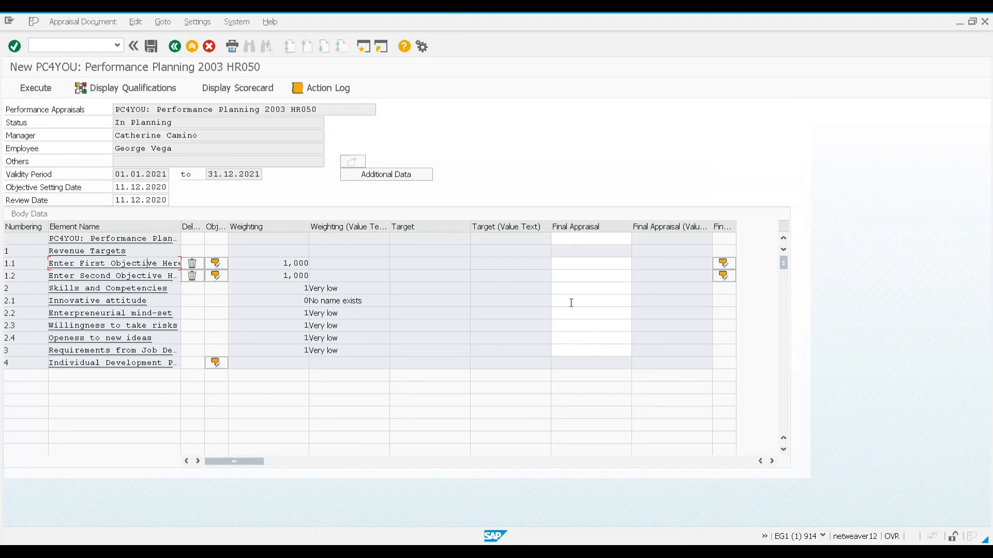
pyautogui.click(601, 312)
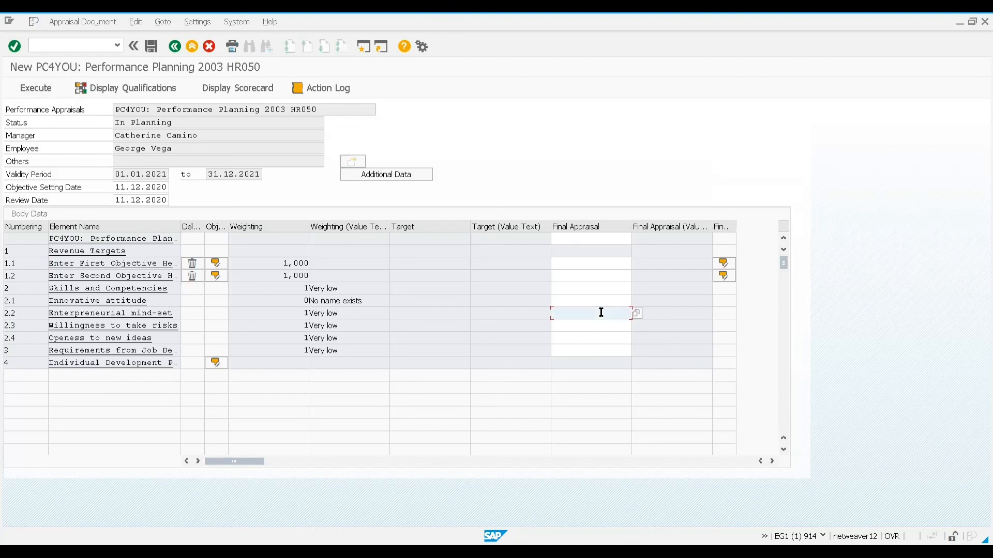
pyautogui.click(575, 287)
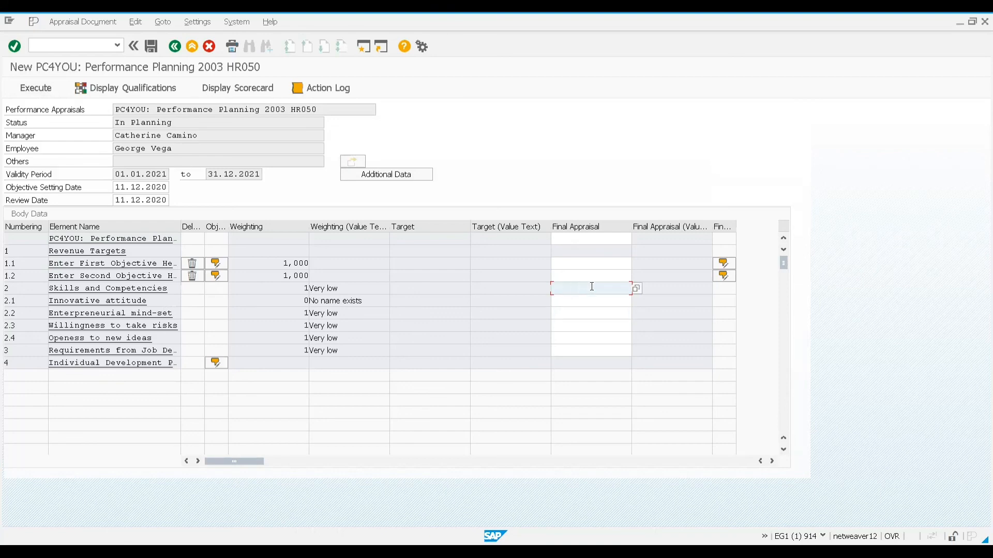
# Set the final appraisal to Low for Skills and Competencies, High for Innovative attitude and Very low for Enterpreneurial mind-set.
pyautogui.click(637, 290)
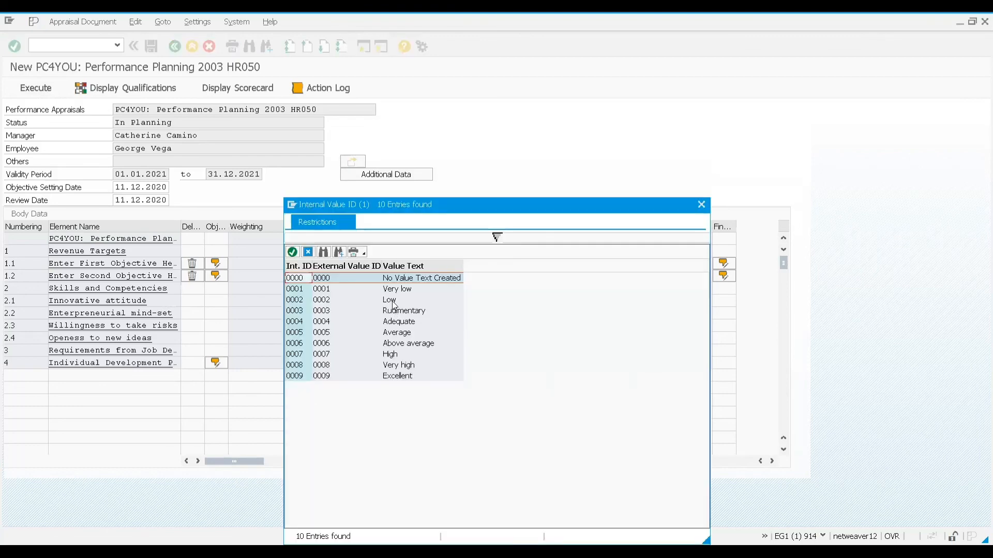
pyautogui.doubleClick(393, 305)
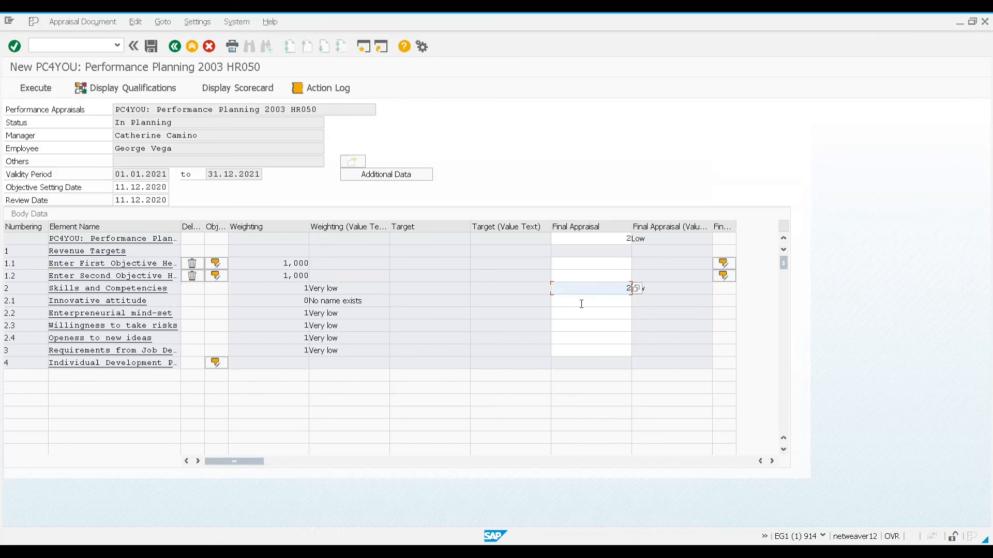
pyautogui.press('Return')
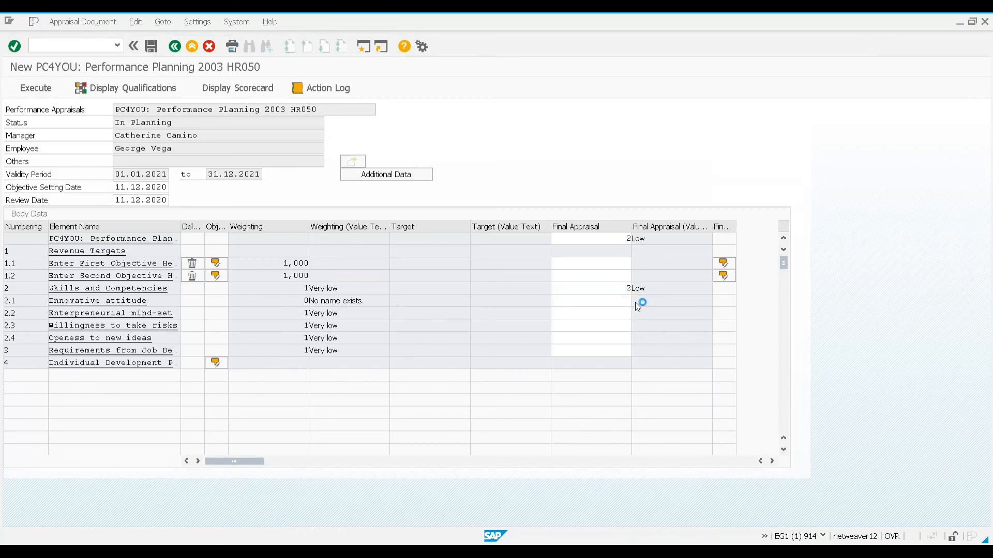
pyautogui.press('F4')
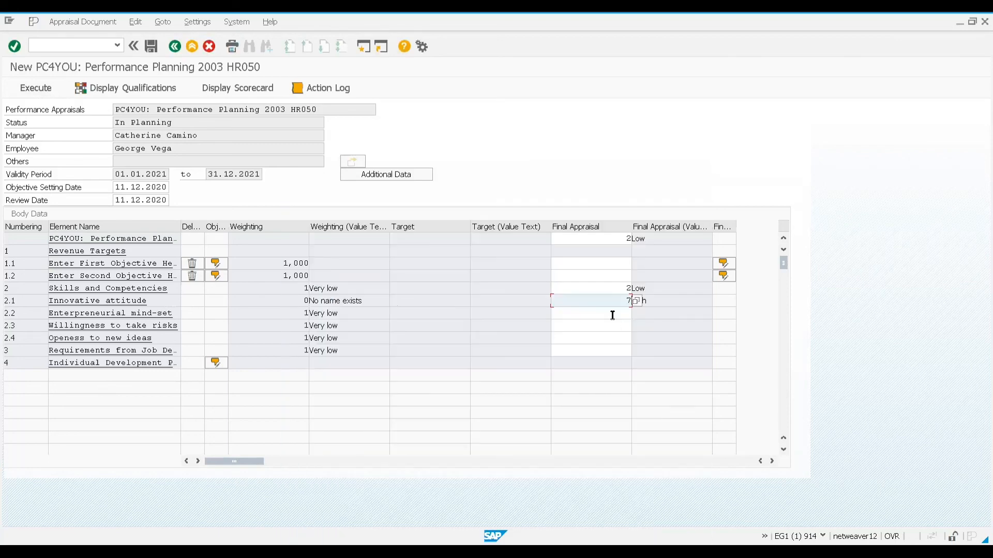
pyautogui.click(612, 315)
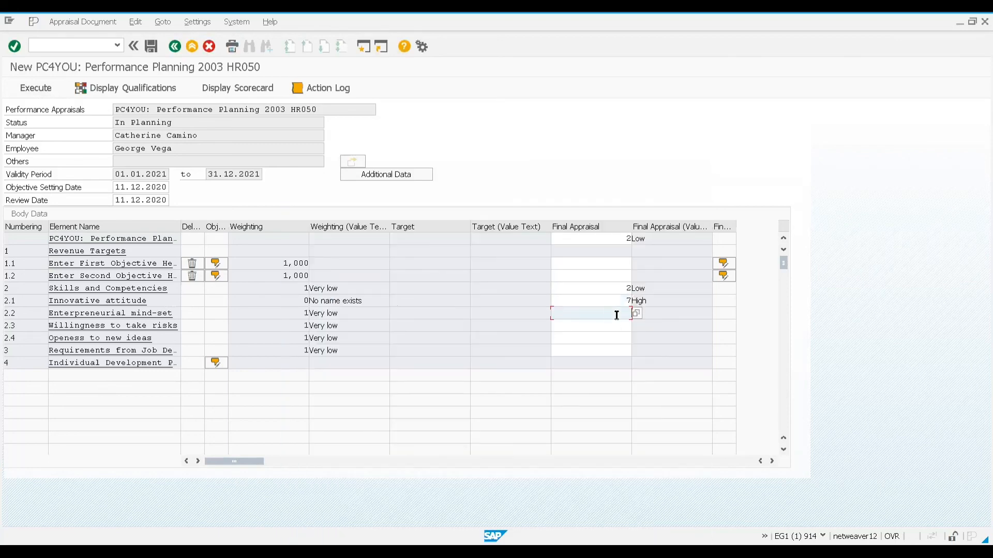
pyautogui.click(636, 314)
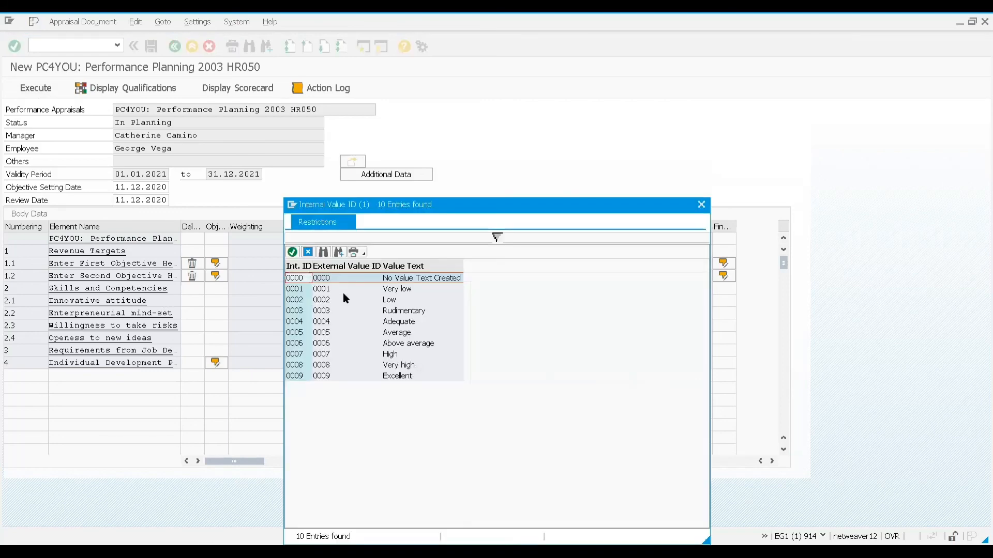
pyautogui.click(344, 288)
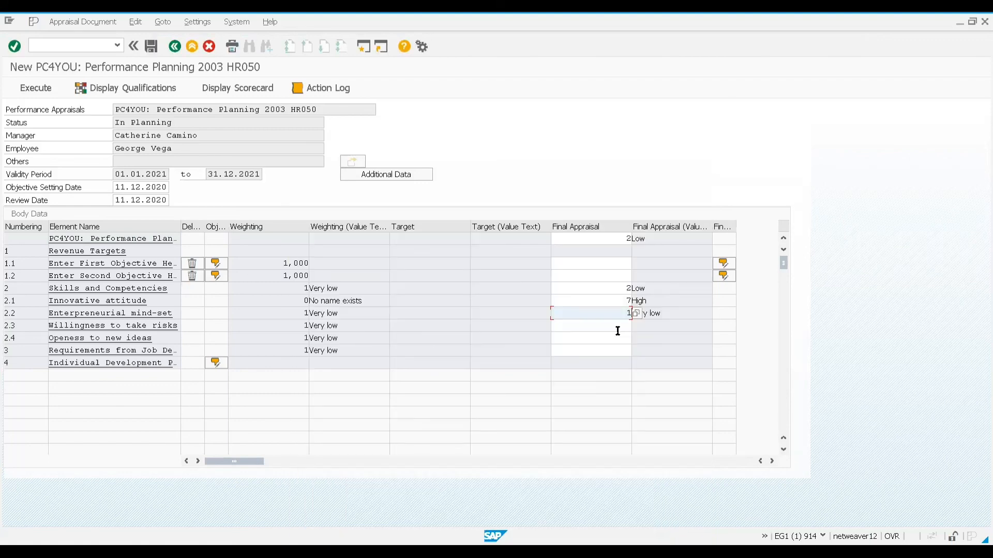
# Rate Willingness to take risks Above average, Openess to new ideas Very high and the job requirements element Excellent in the final appraisal.
pyautogui.click(617, 329)
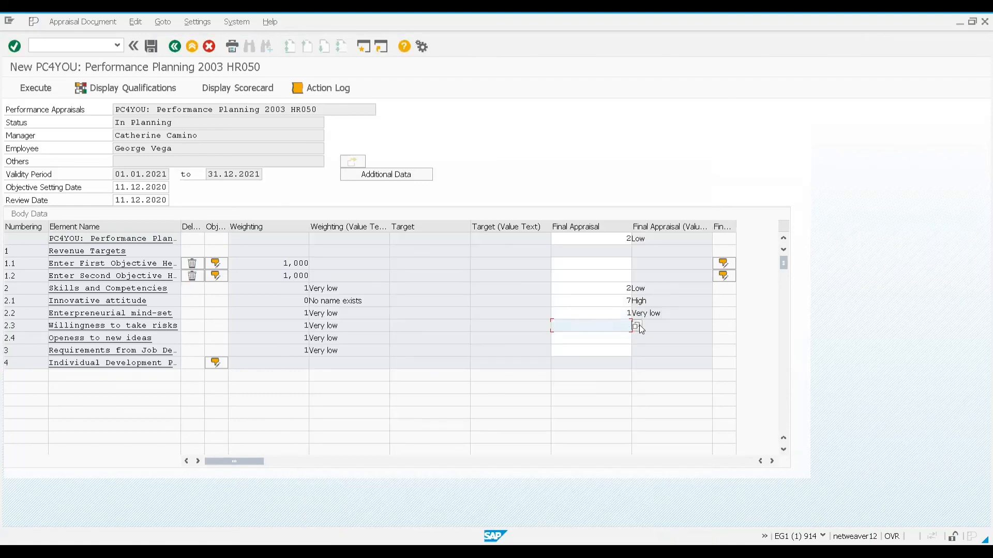
pyautogui.click(637, 325)
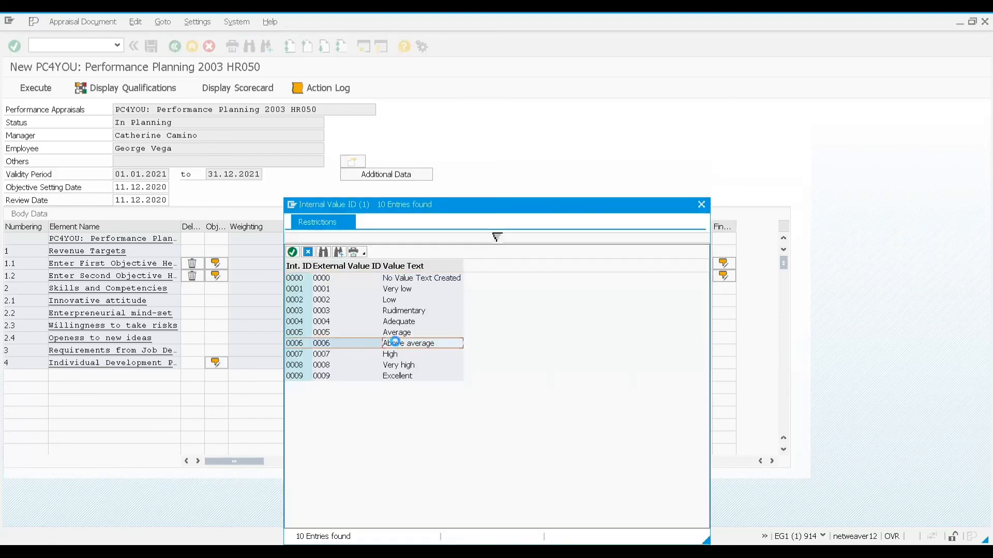
pyautogui.doubleClick(395, 341)
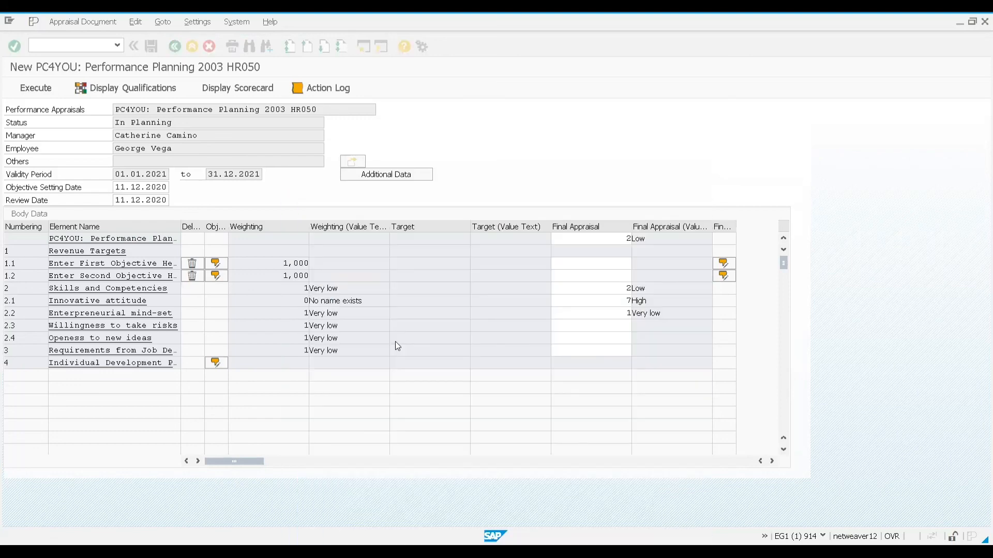
pyautogui.click(637, 338)
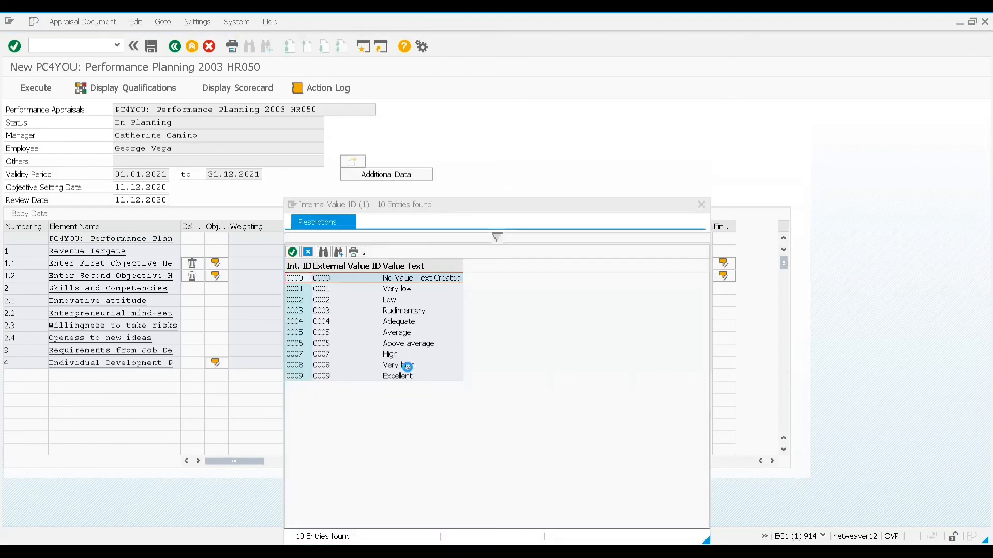
pyautogui.doubleClick(407, 366)
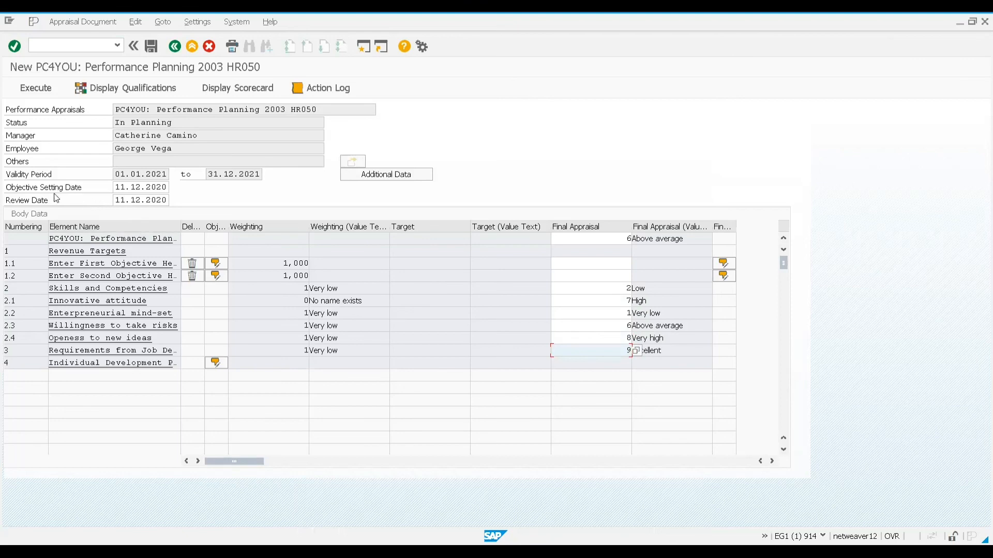
# Try to execute the appraisal, and delete the first and second objectives under Revenue Targets.
pyautogui.click(35, 89)
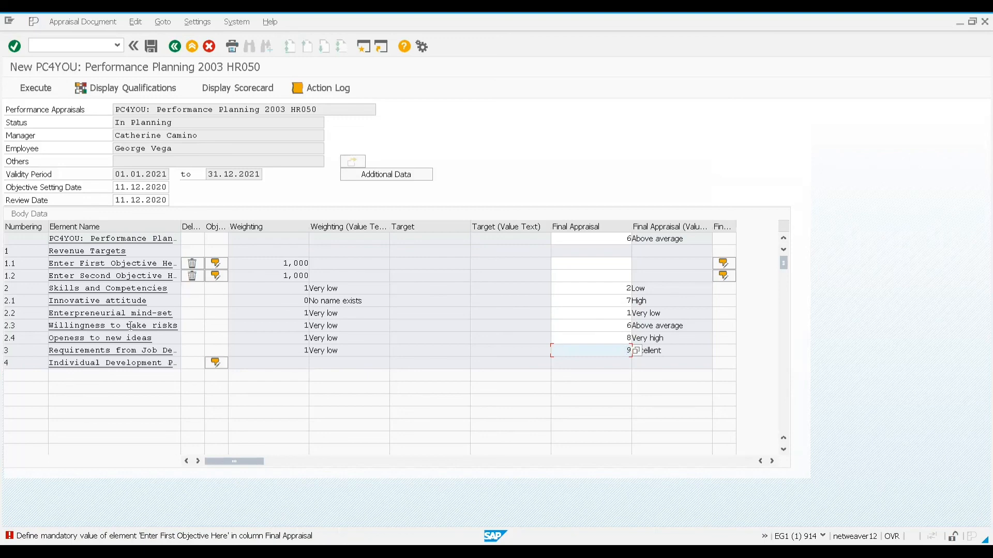
pyautogui.click(133, 263)
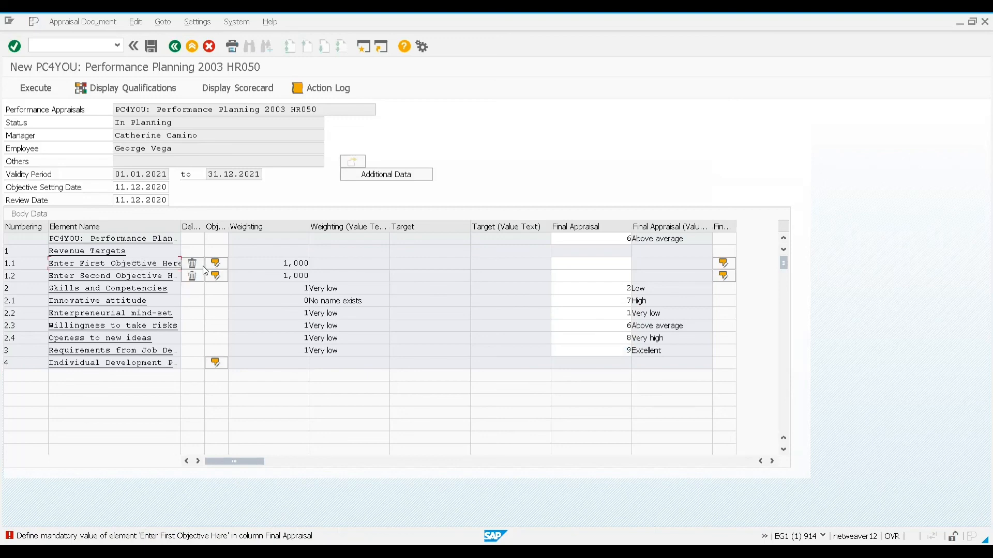
pyautogui.click(192, 264)
pyautogui.click(192, 264)
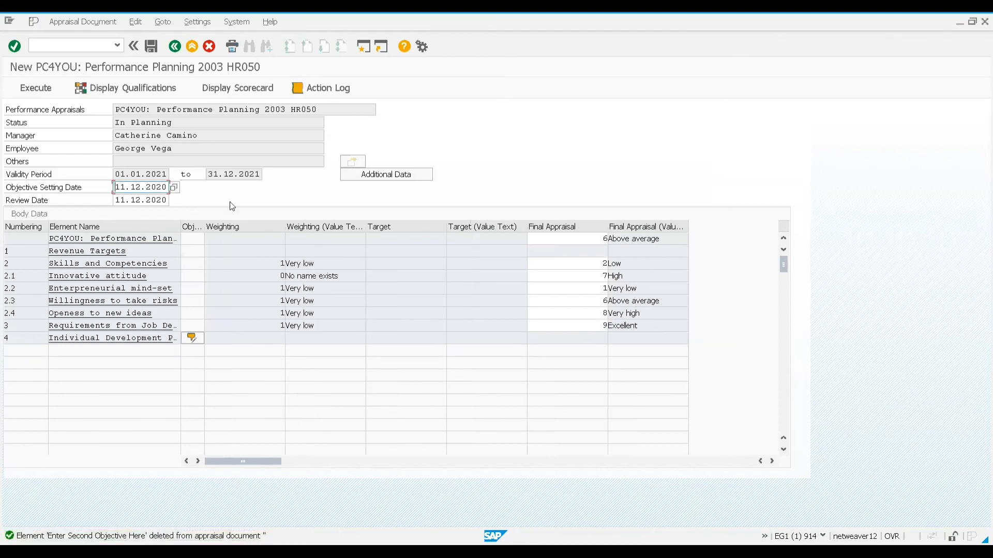
# Execute the appraisal document and complete it.
pyautogui.click(37, 89)
pyautogui.click(37, 89)
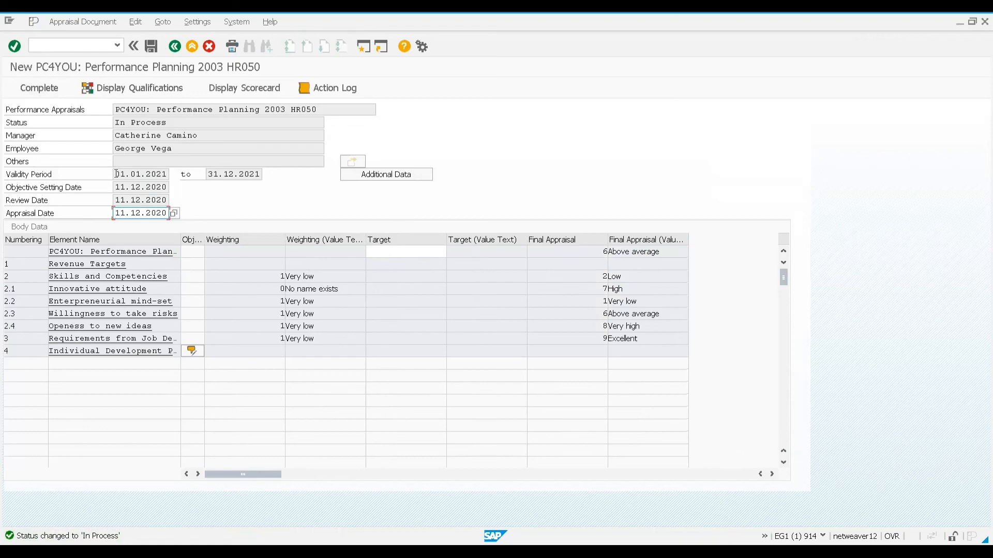
pyautogui.click(40, 91)
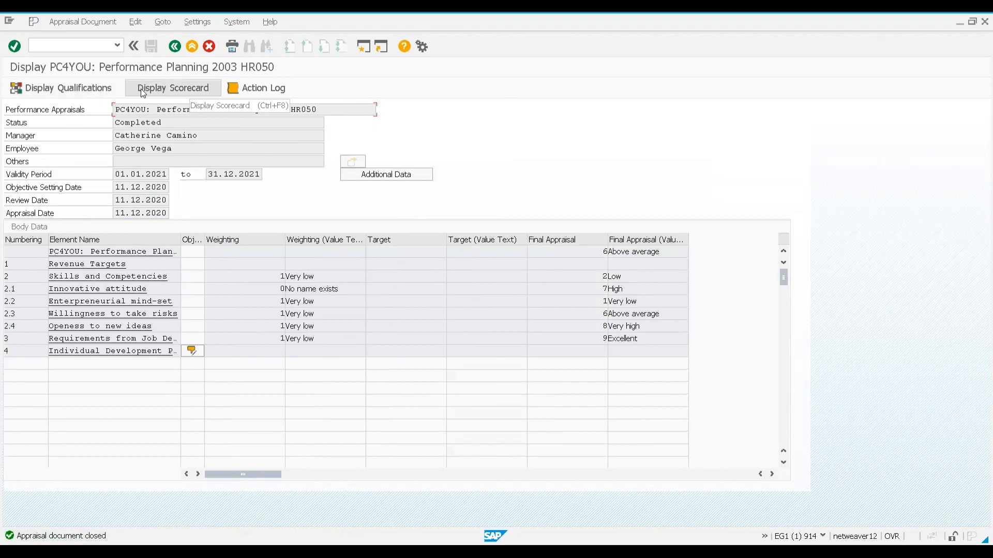
# Display the scorecard and the qualifications from the completed appraisal, and leave the document.
pyautogui.click(153, 87)
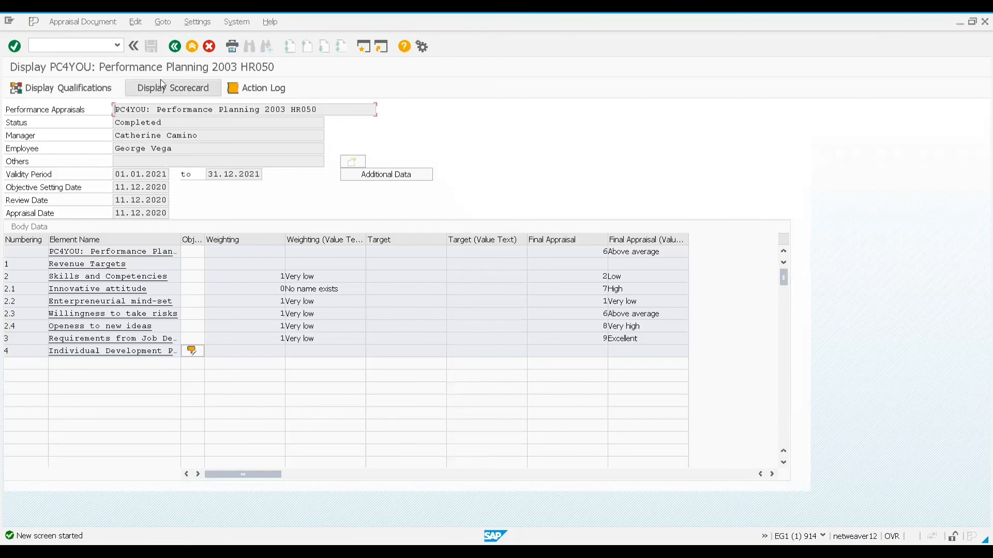
pyautogui.click(92, 98)
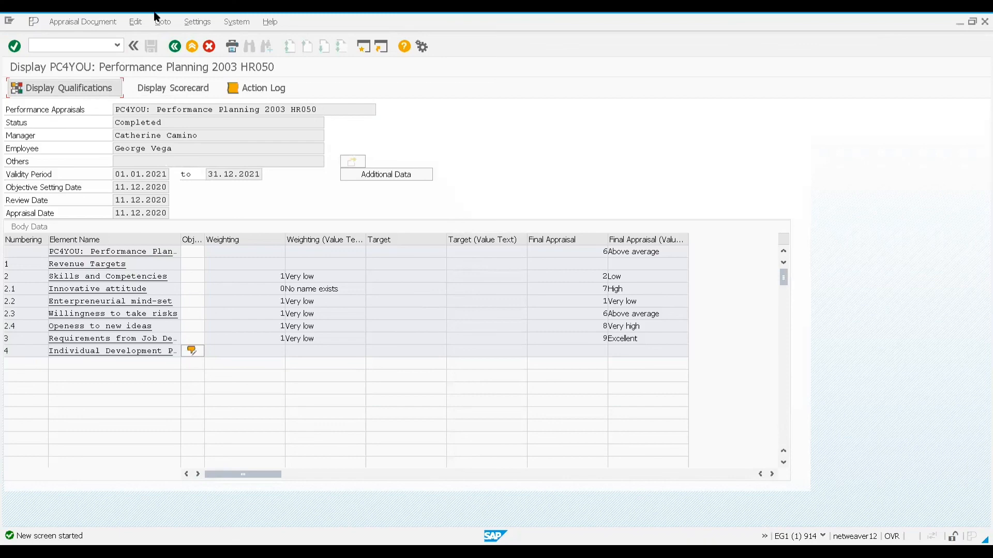
pyautogui.click(172, 49)
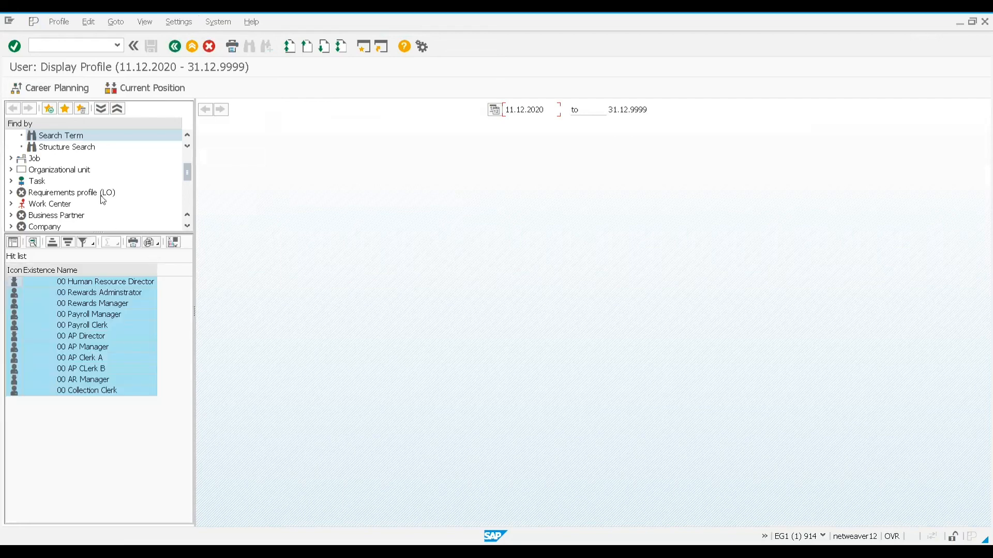
# Search for the employee by last name under Person and display the profile of the third person in the hit list.
pyautogui.scroll(1, 68, 192)
pyautogui.scroll(3, 69, 193)
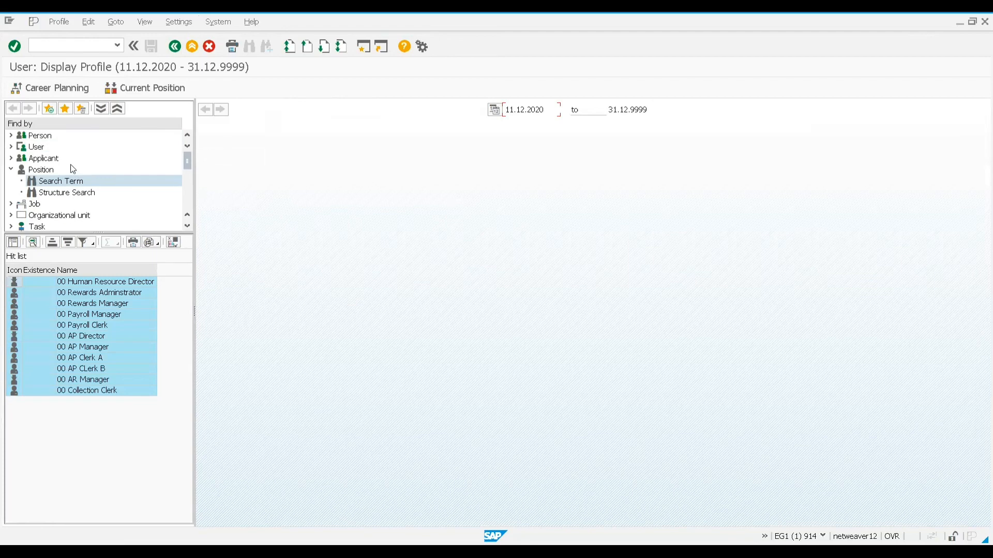
pyautogui.click(38, 137)
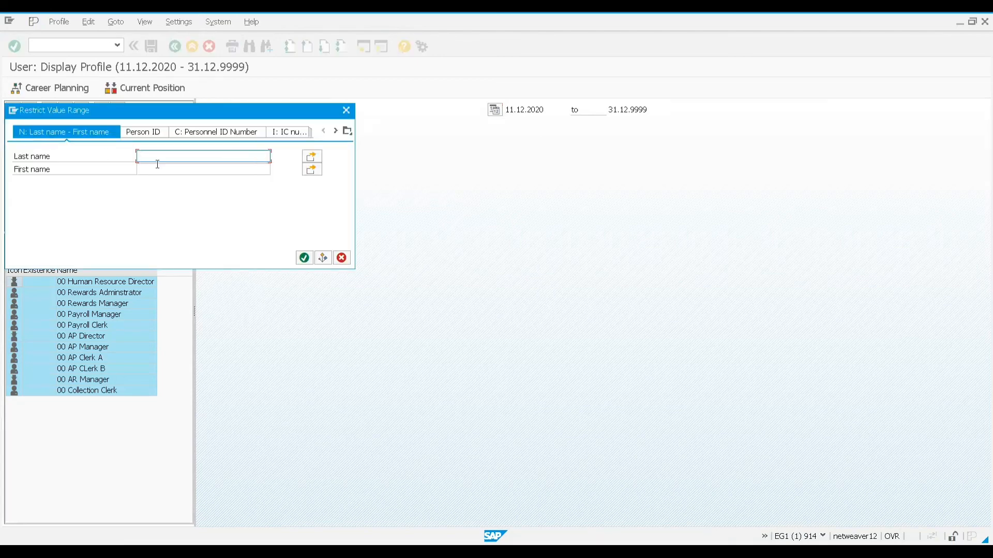
pyautogui.write('vega')
pyautogui.click(306, 260)
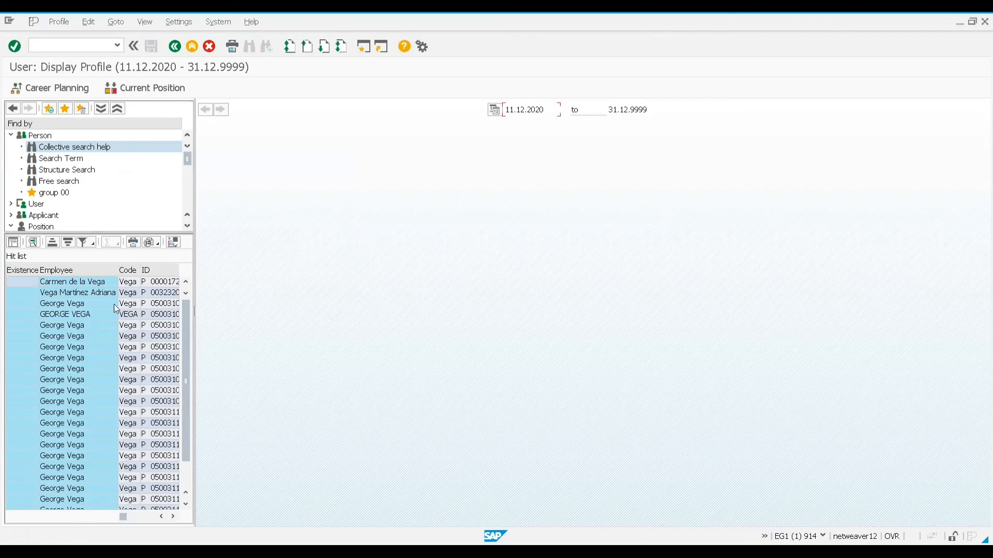
pyautogui.doubleClick(76, 305)
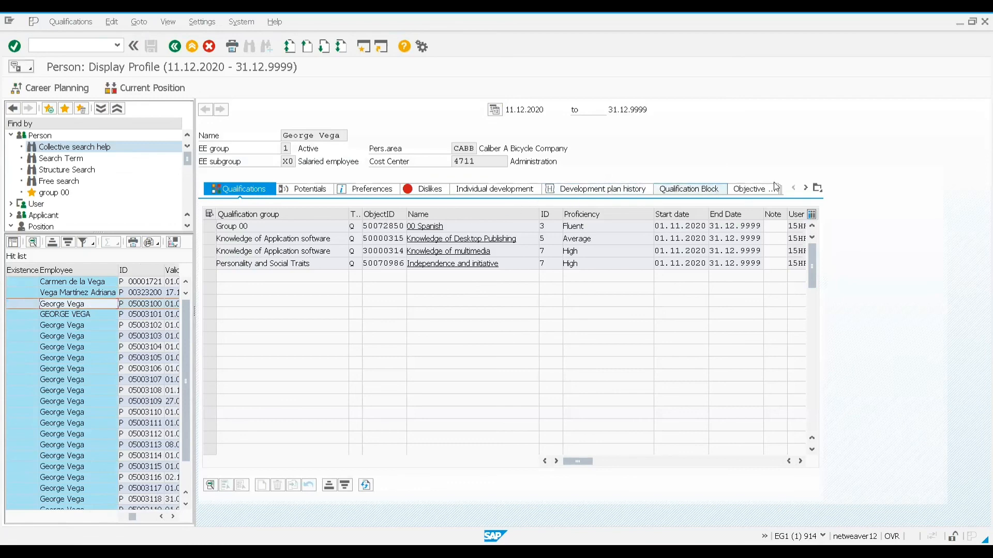
# View the employee's open and received appraisals, and examine the completed PC4YOU: Performance Planning 2003 HR050 document before leaving it.
pyautogui.click(807, 188)
pyautogui.click(807, 188)
pyautogui.click(807, 188)
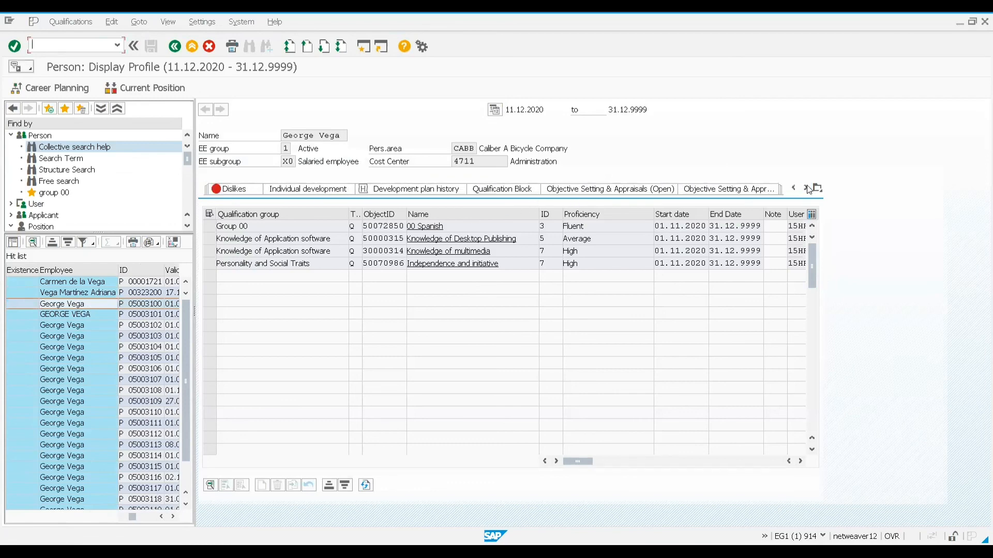
pyautogui.click(618, 190)
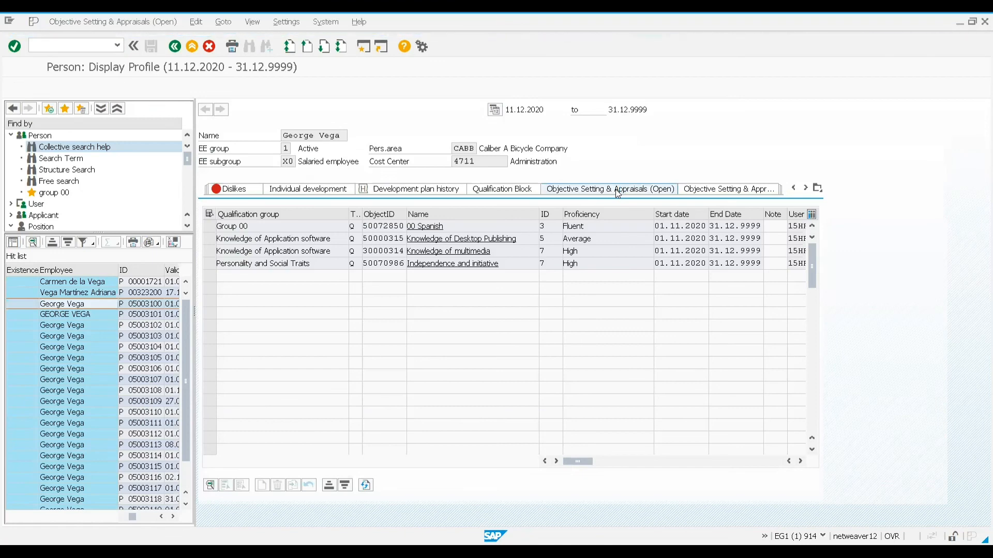
pyautogui.click(722, 188)
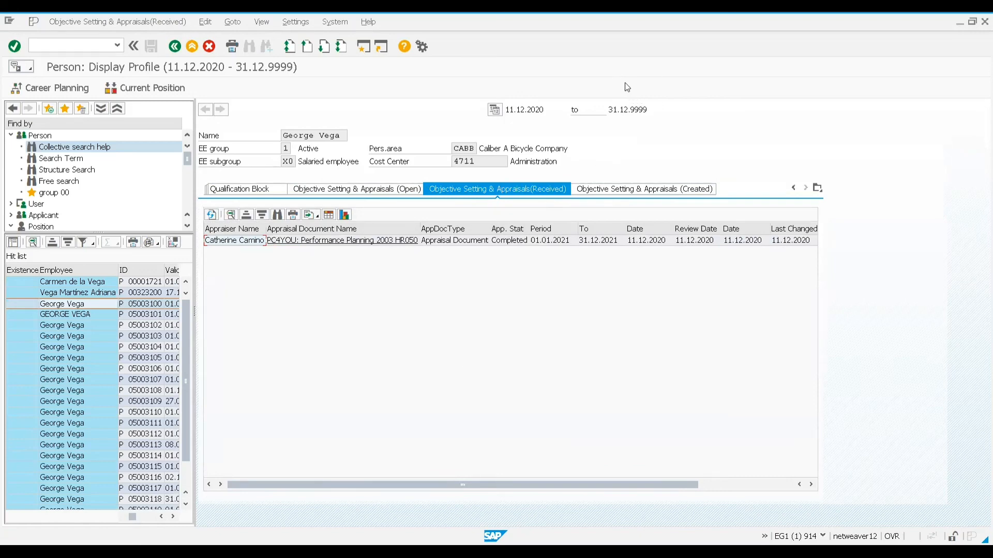
pyautogui.click(348, 244)
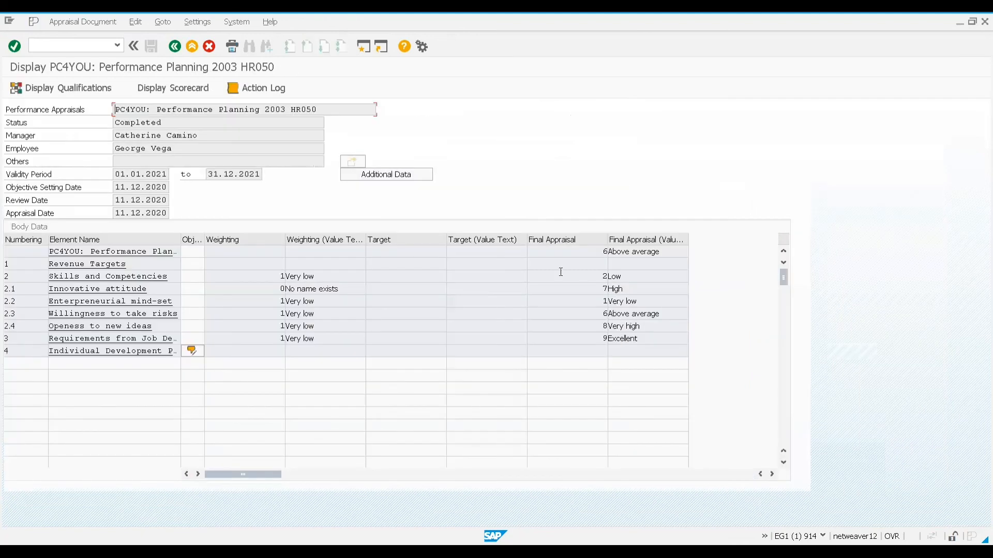
pyautogui.click(175, 51)
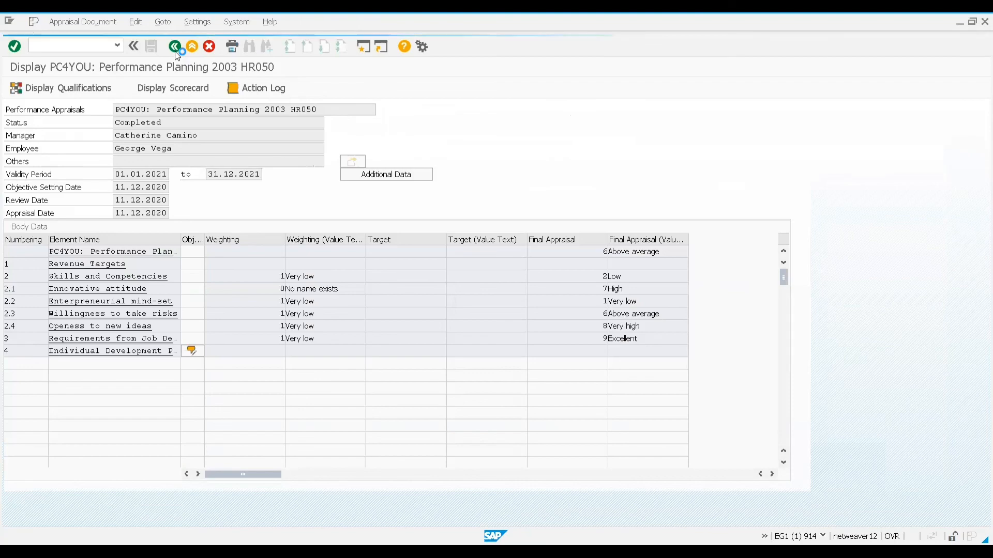